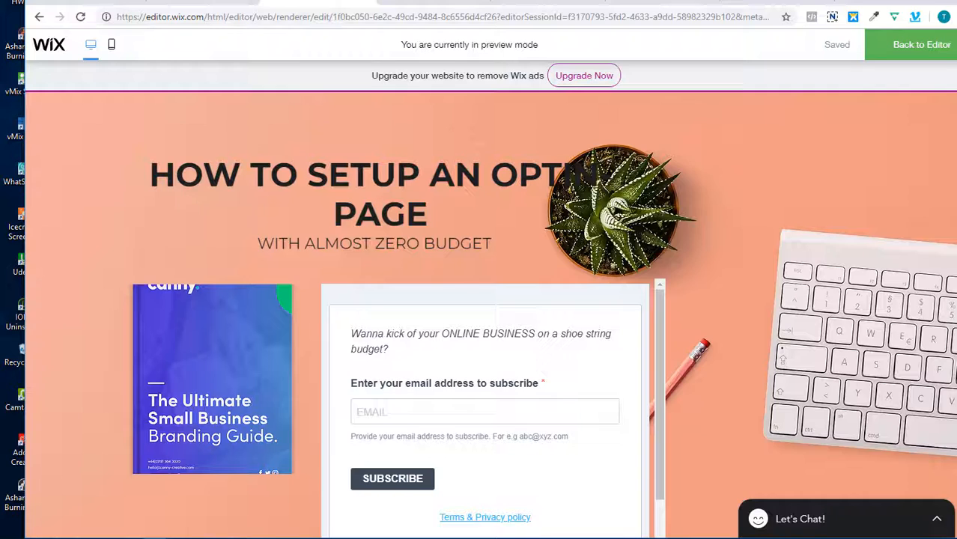
- Create a new Wix site of the kind Other, choosing to build it from a template in the Wix Editor
left_click(180, 1)
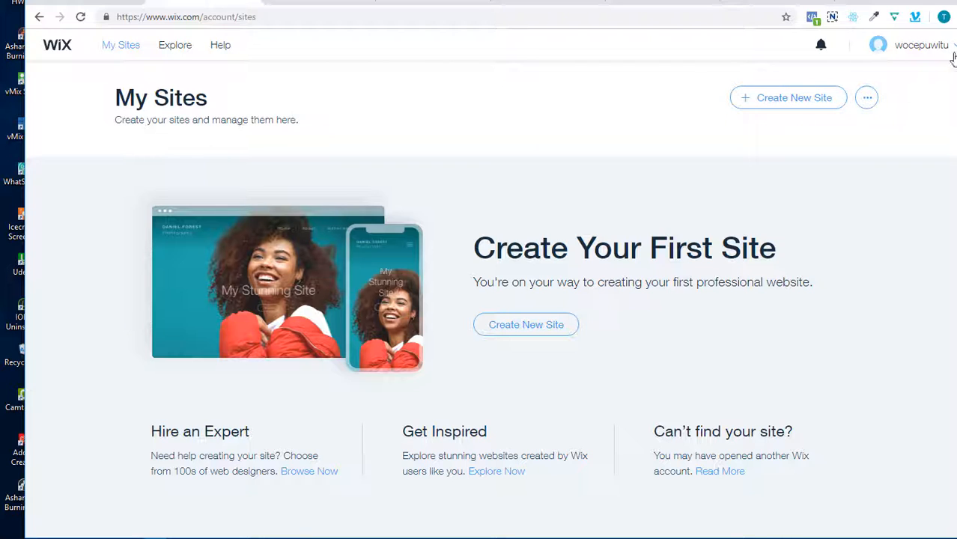
left_click(799, 98)
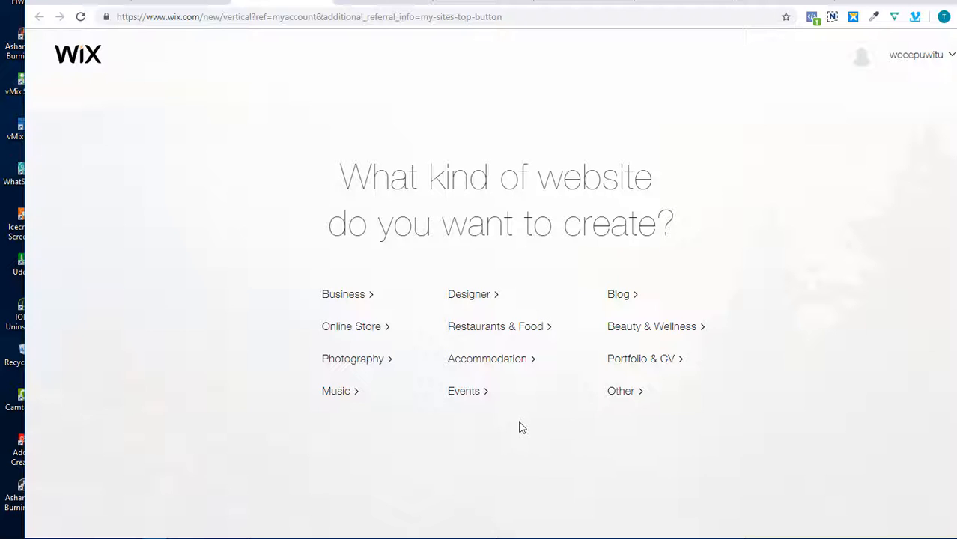
left_click(627, 394)
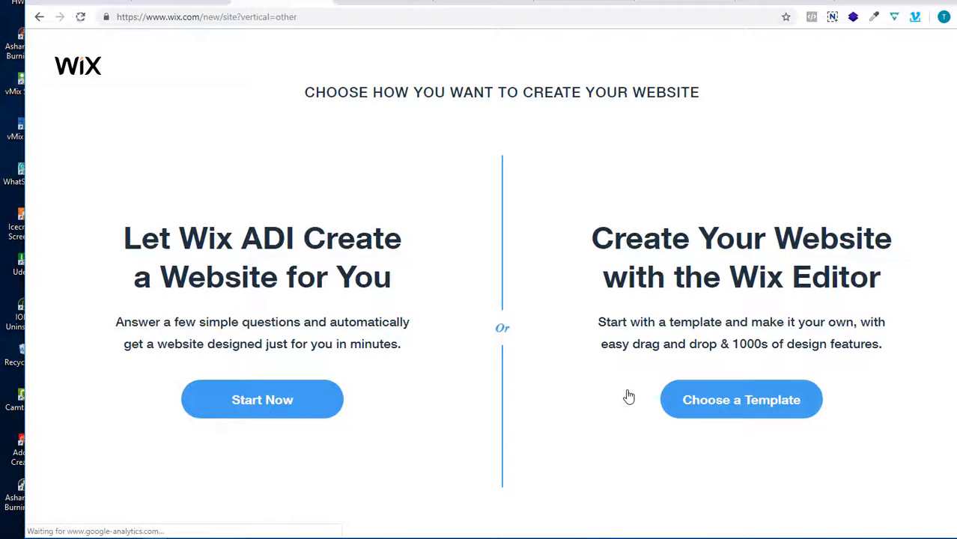
left_click(713, 416)
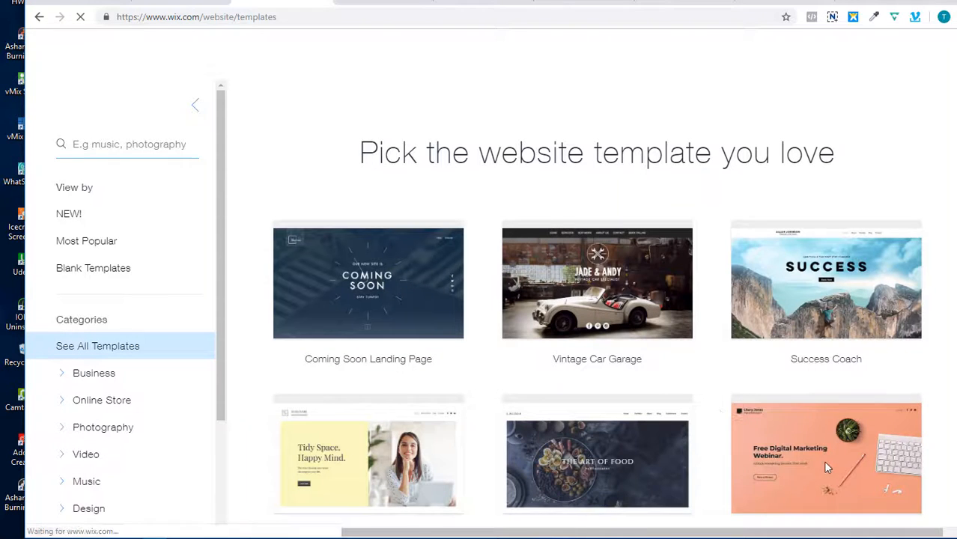
- Open the Webinar Landing Page template for editing and dismiss the video download overlay
mouse_move(827, 464)
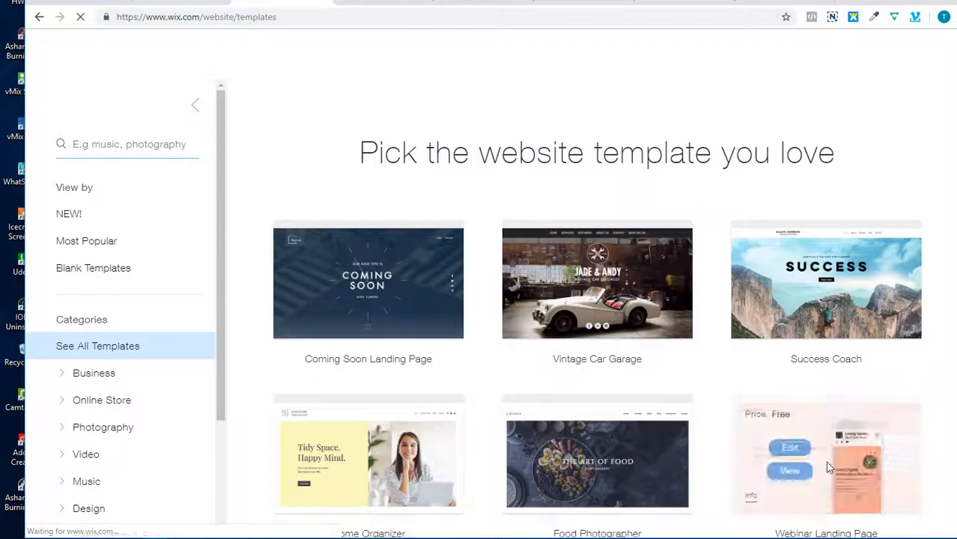
left_click(791, 449)
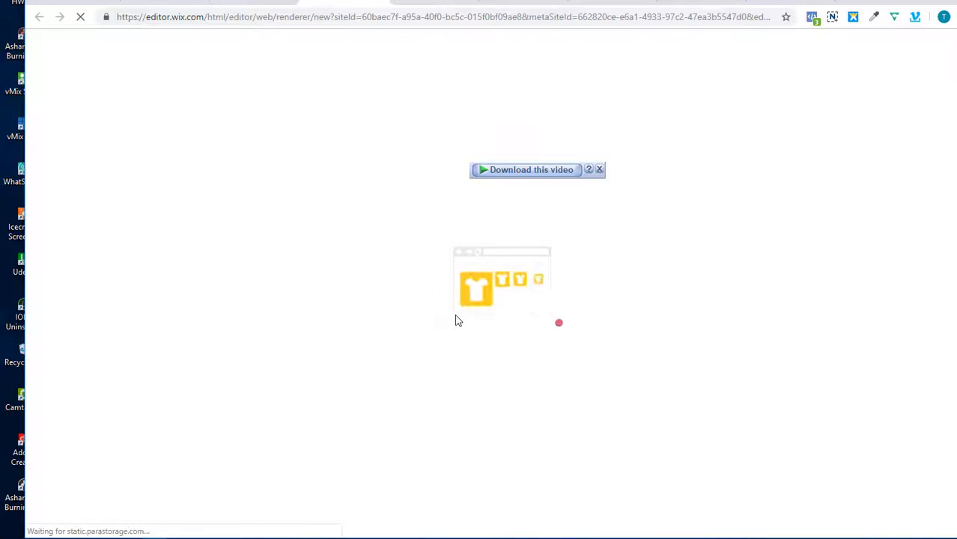
left_click(599, 171)
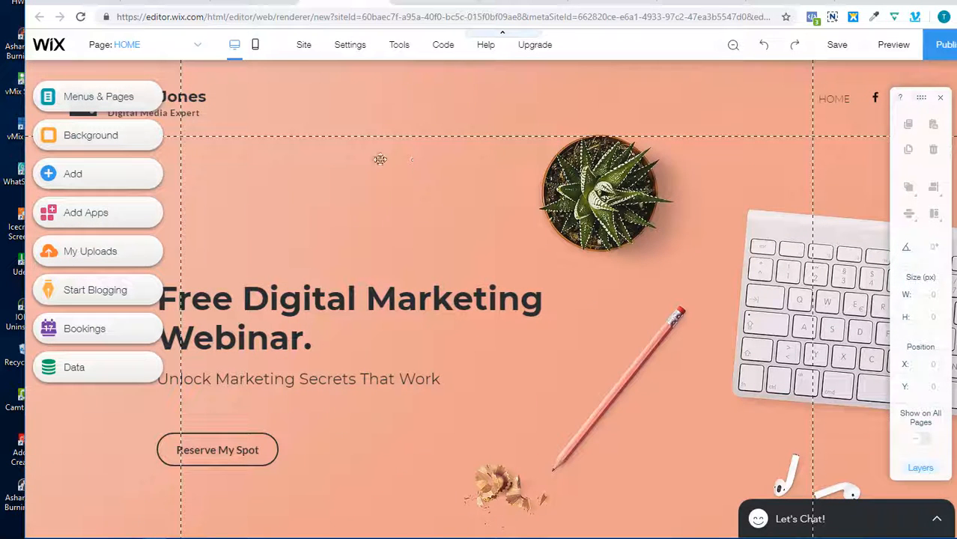
- Delete both header columns, with the site name and the menu with social links, and move the main heading up to X 46, Y 126
left_click(218, 102)
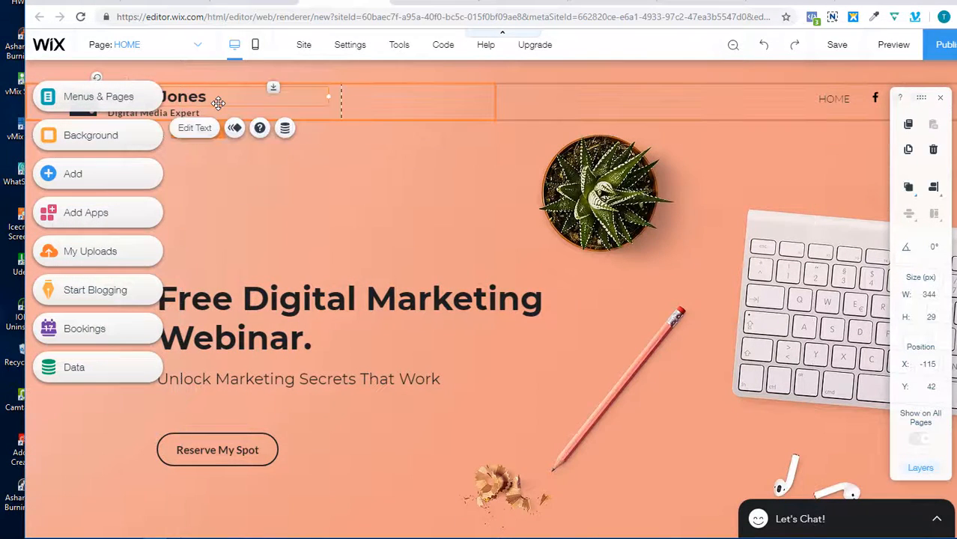
left_click(367, 119)
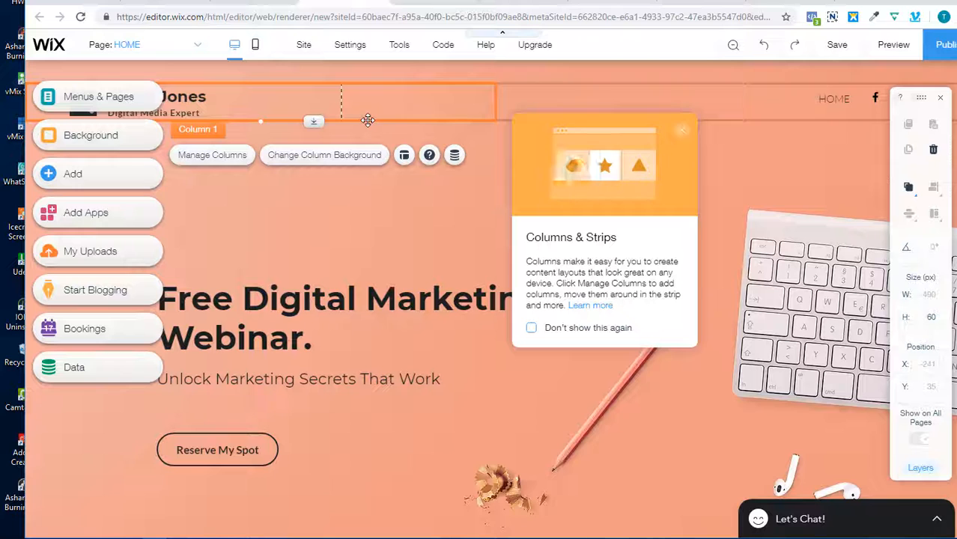
key("Delete")
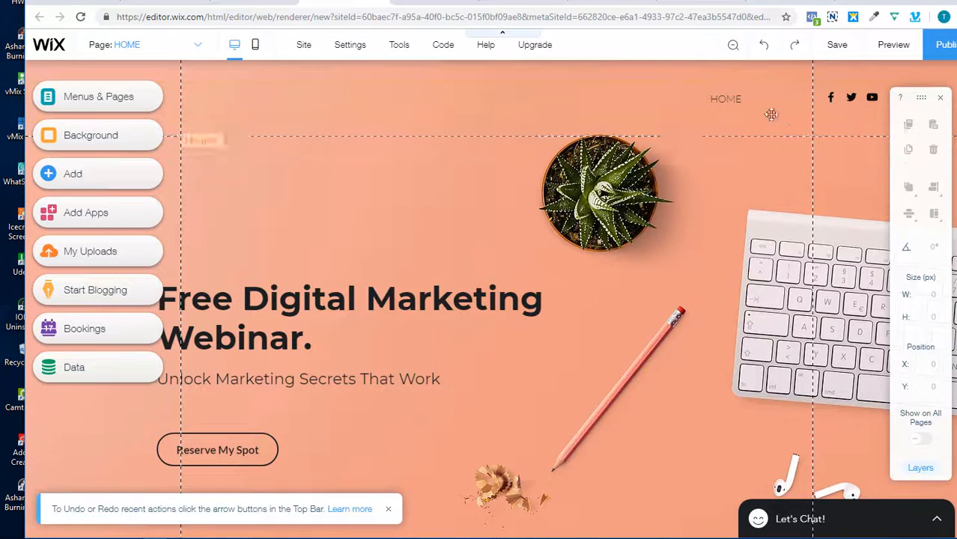
left_click(755, 114)
key("Delete")
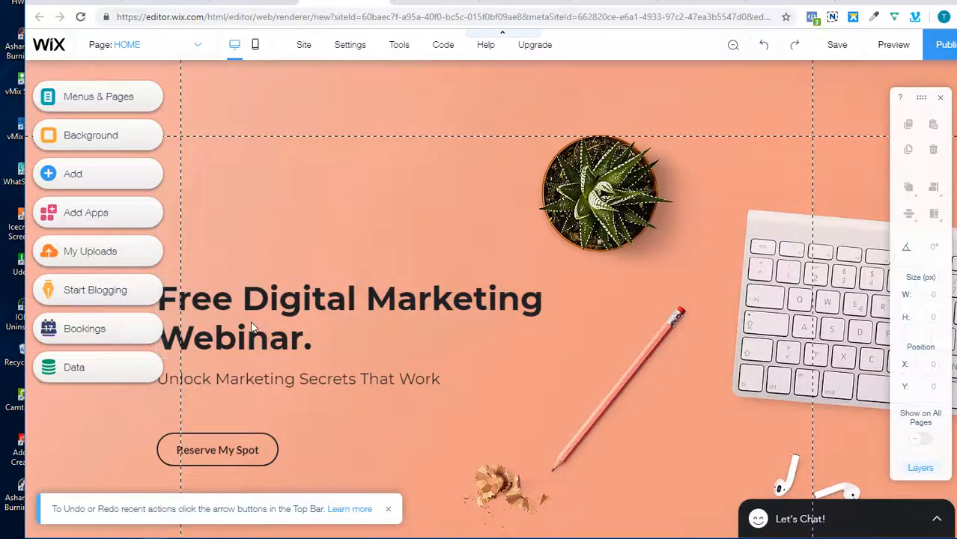
left_click_drag(265, 302, 308, 163)
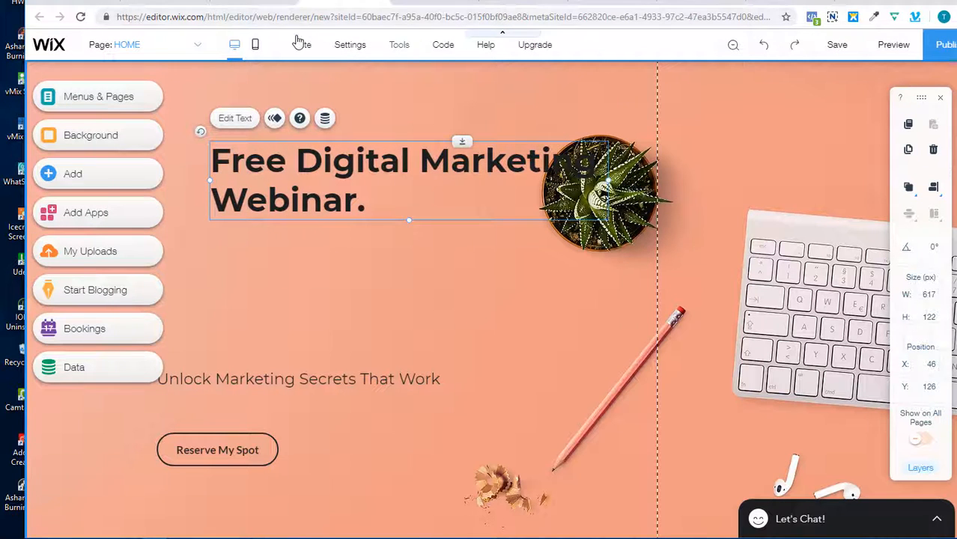
- Switch to the Google Slides presentation and copy the title "HOW TO SETUP AN OPTIN-PAGE" from the first slide
left_click(93, 2)
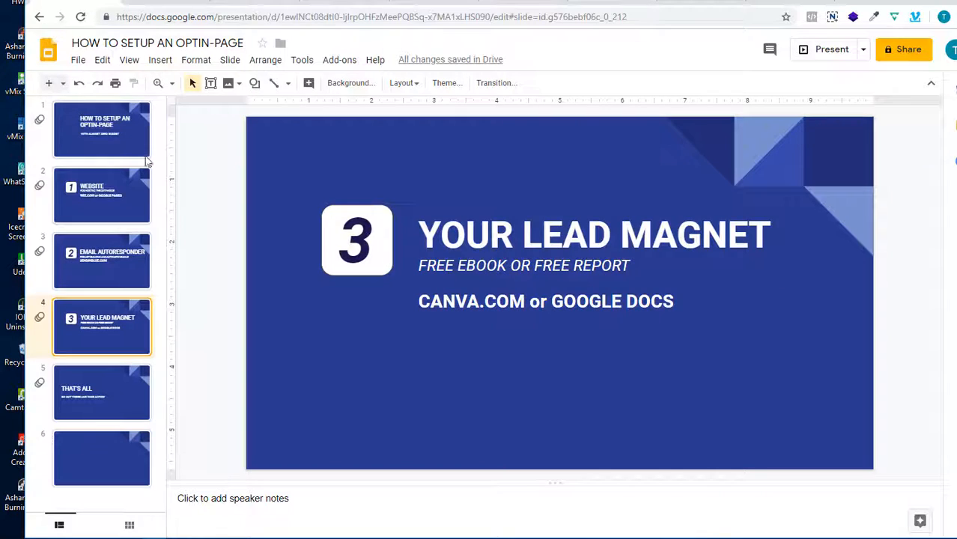
left_click(129, 140)
left_click(629, 271)
left_click_drag(629, 271, 405, 195)
right_click(473, 228)
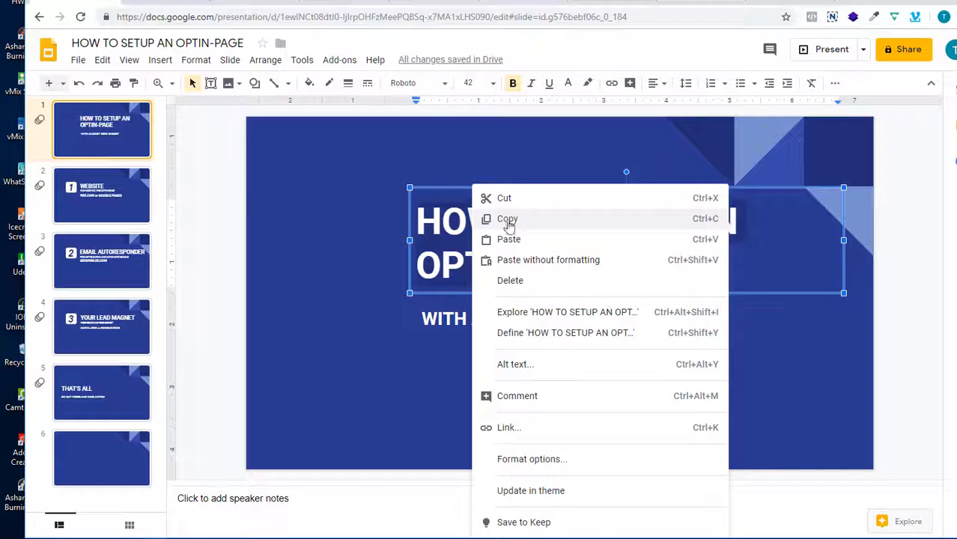
left_click(508, 221)
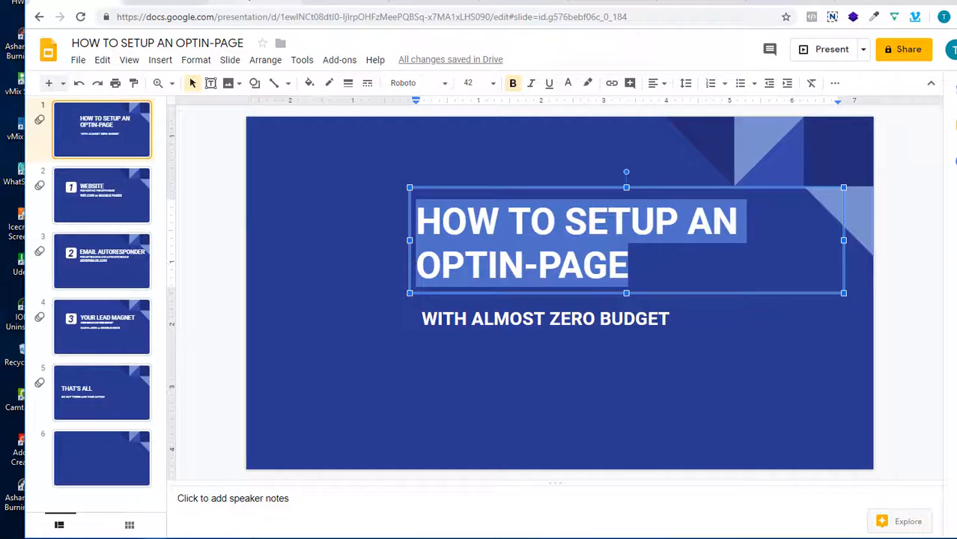
- Return to the Wix editor and replace the whole "Free Digital Marketing Webinar." heading with the copied title
left_click(256, 3)
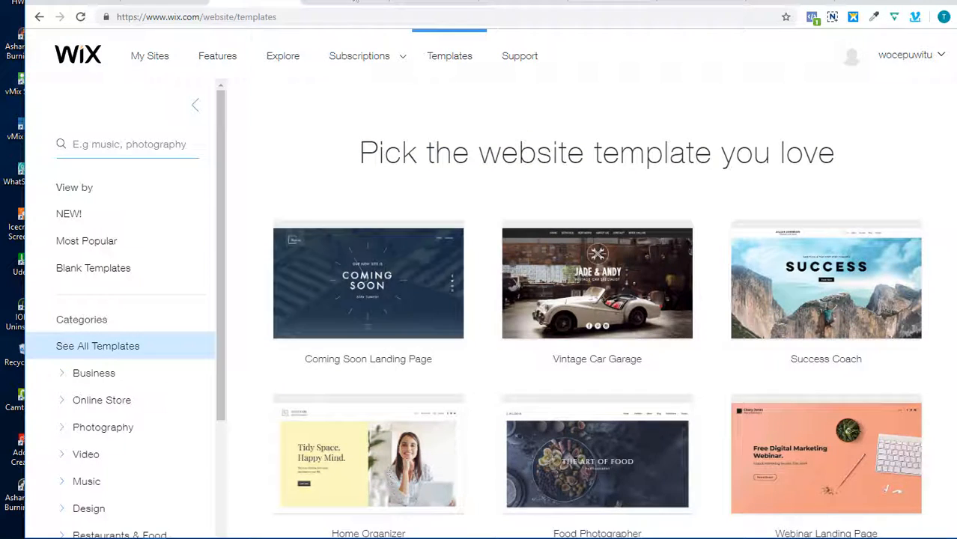
left_click(346, 3)
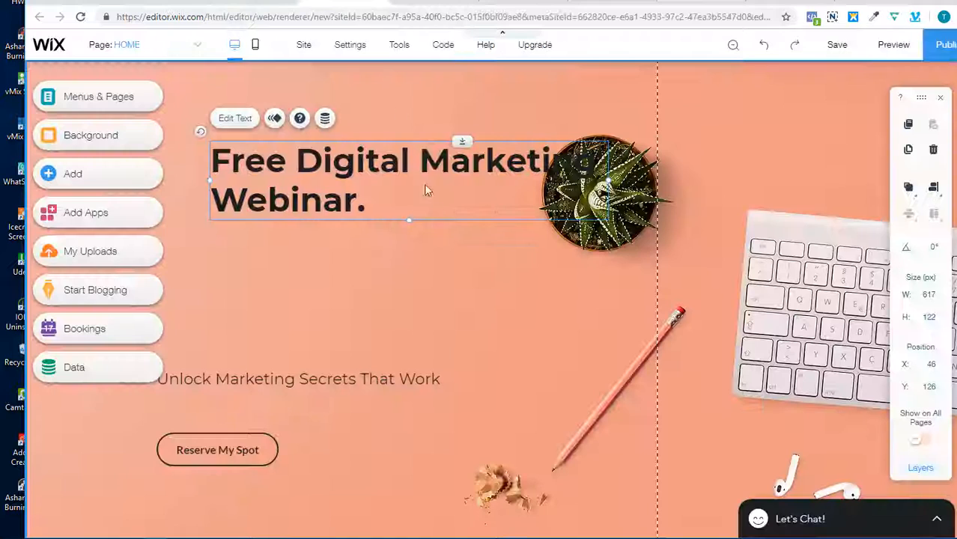
double_click(331, 198)
left_click(344, 200)
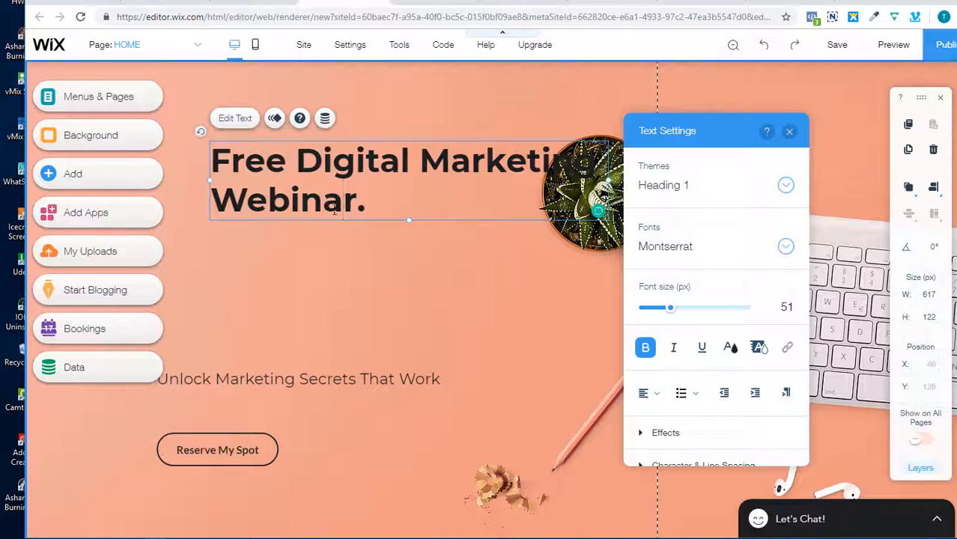
key("ctrl+a")
key("ctrl+v")
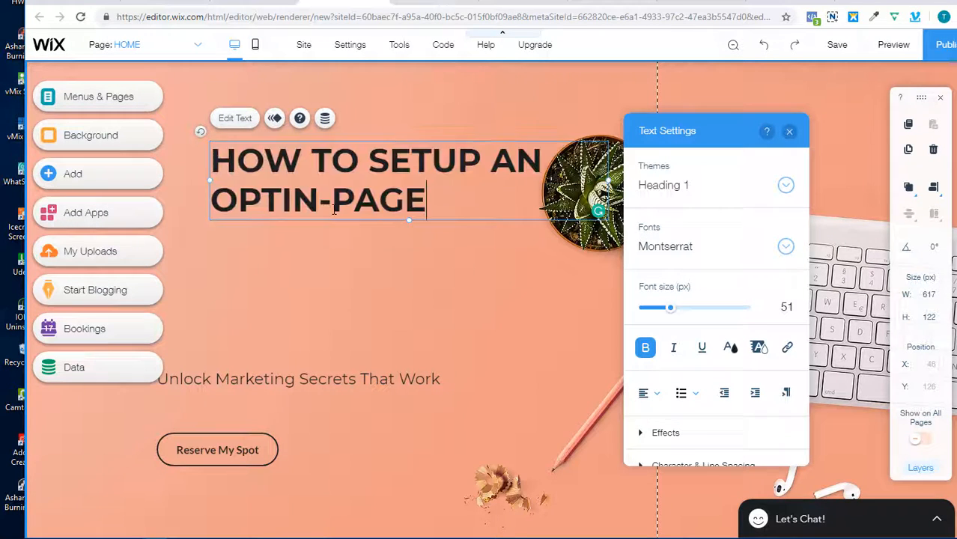
- Centre the heading text and resize its box to about 686 px wide, starting at X -54
left_click(646, 394)
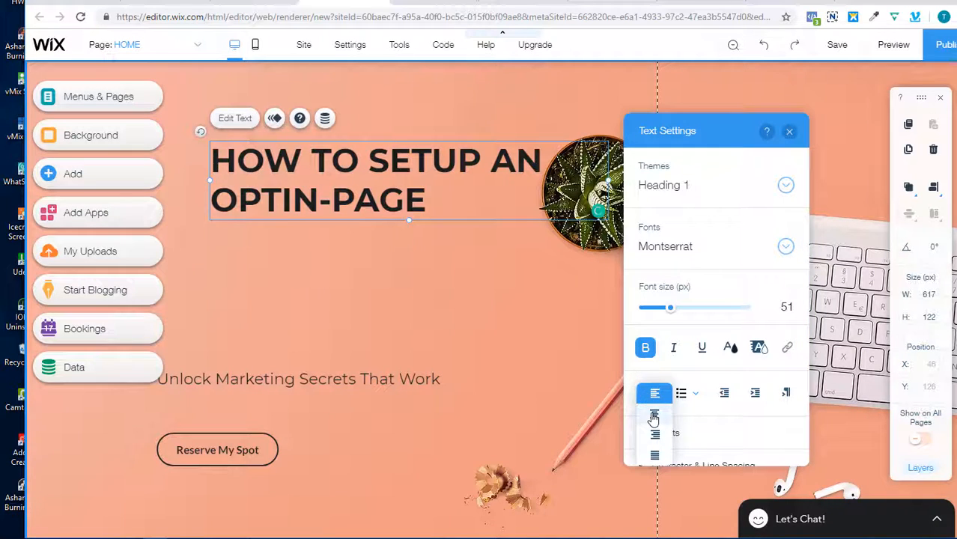
left_click(651, 414)
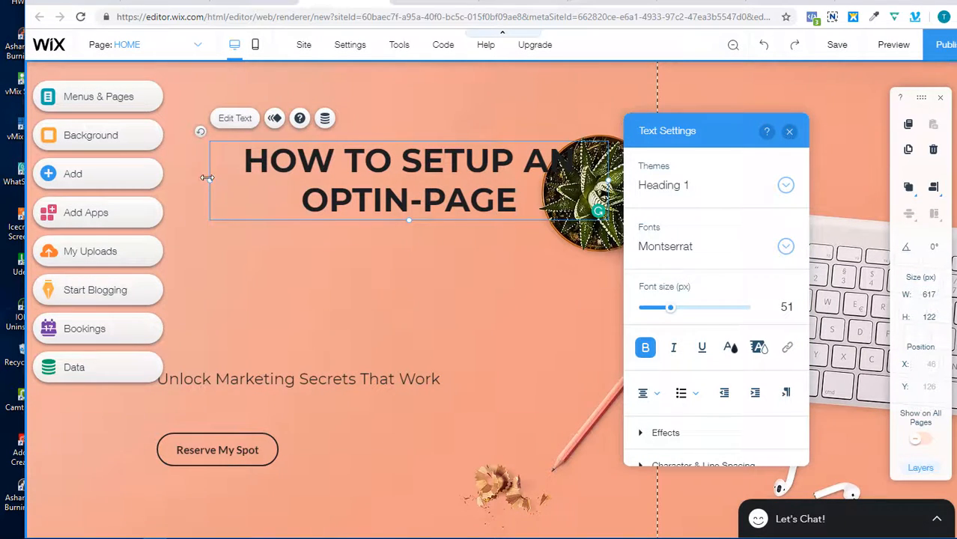
left_click(198, 179)
left_click(213, 183)
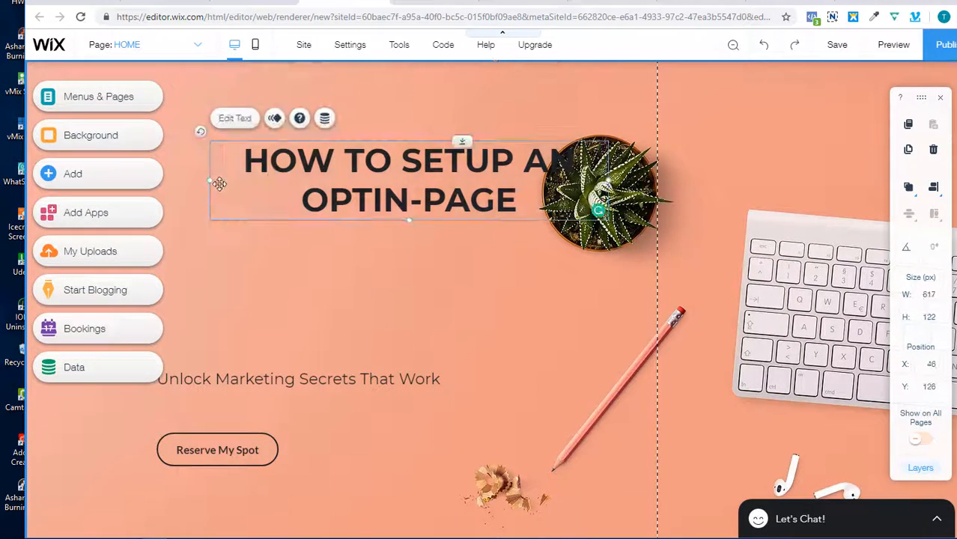
left_click_drag(152, 181, 146, 189)
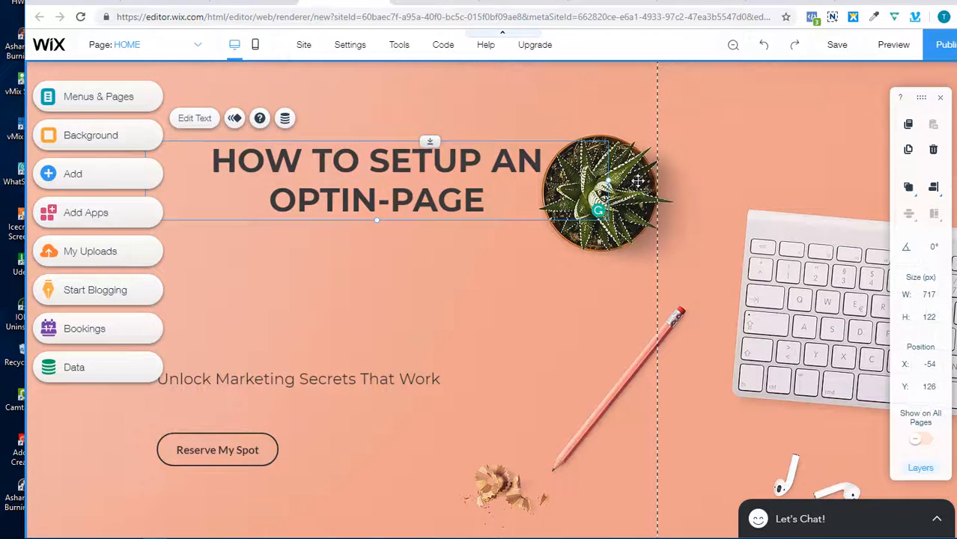
left_click_drag(637, 180, 590, 180)
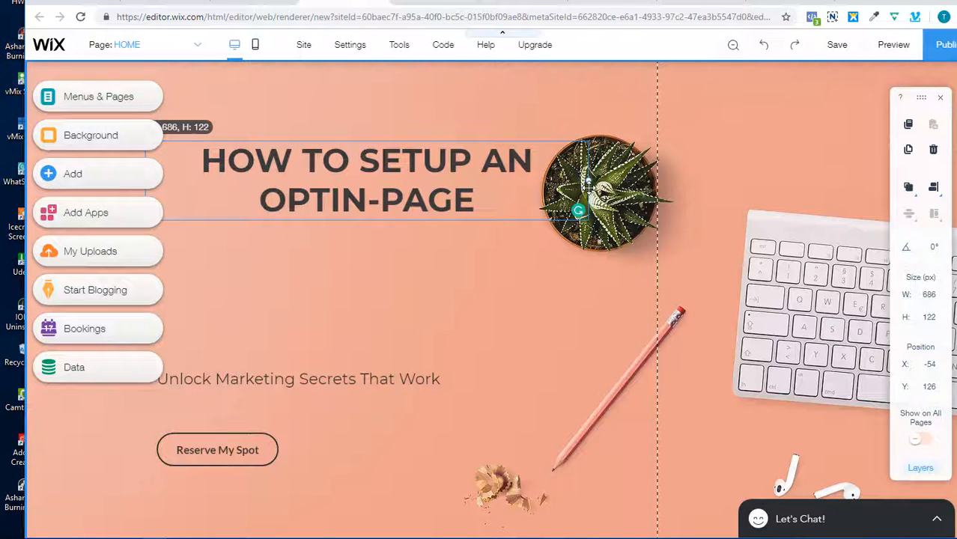
- Move the "Unlock Marketing Secrets That Work" subheading up to X 0, Y 303 and centre its text
left_click(275, 380)
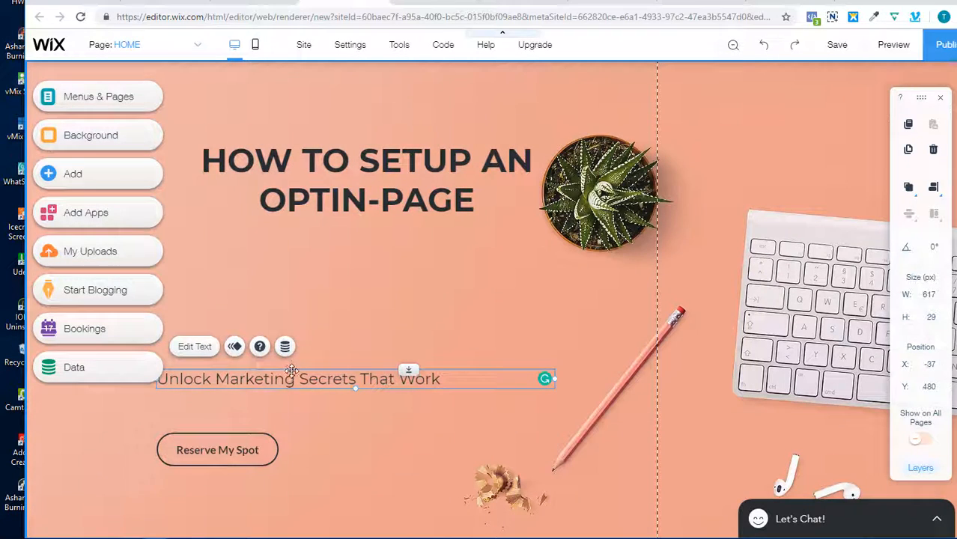
left_click_drag(291, 370, 321, 253)
left_click(325, 378)
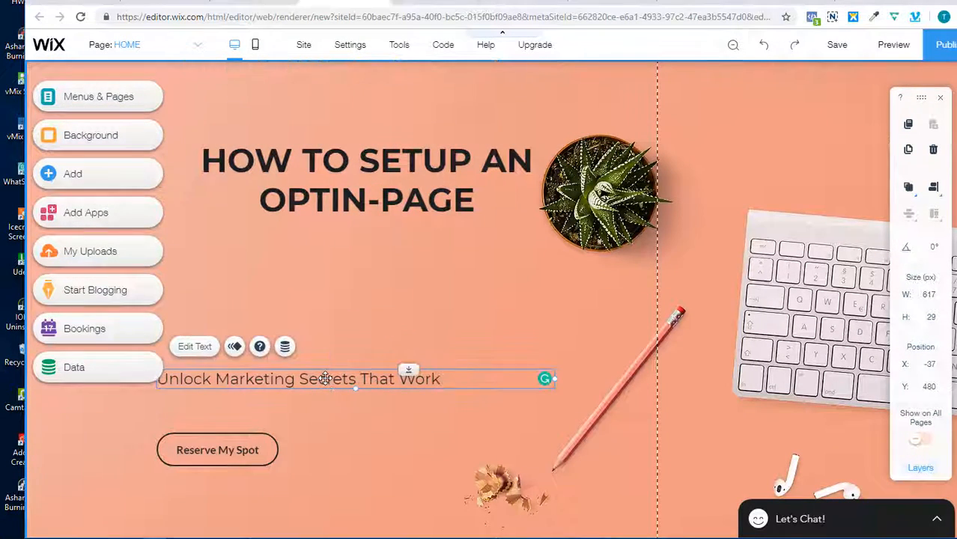
left_click_drag(328, 368, 355, 269)
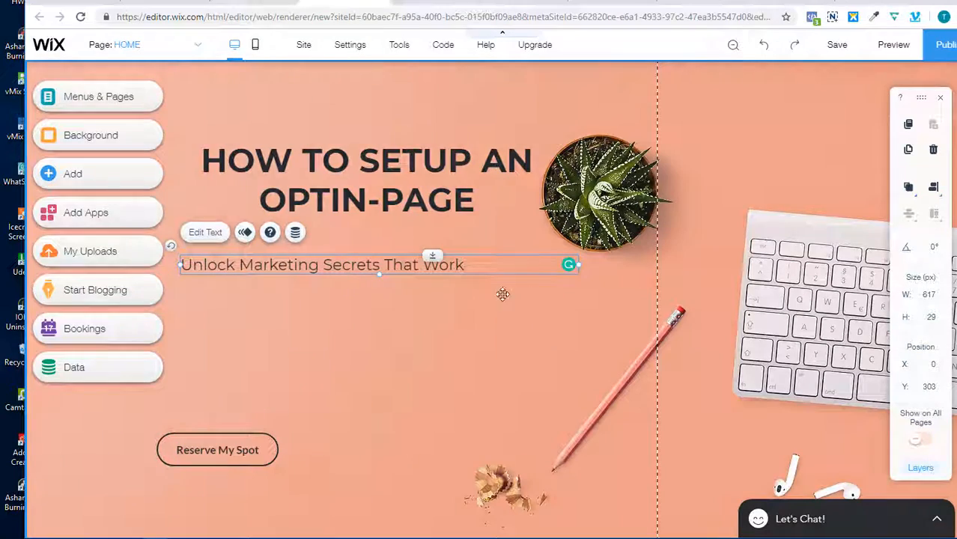
double_click(396, 267)
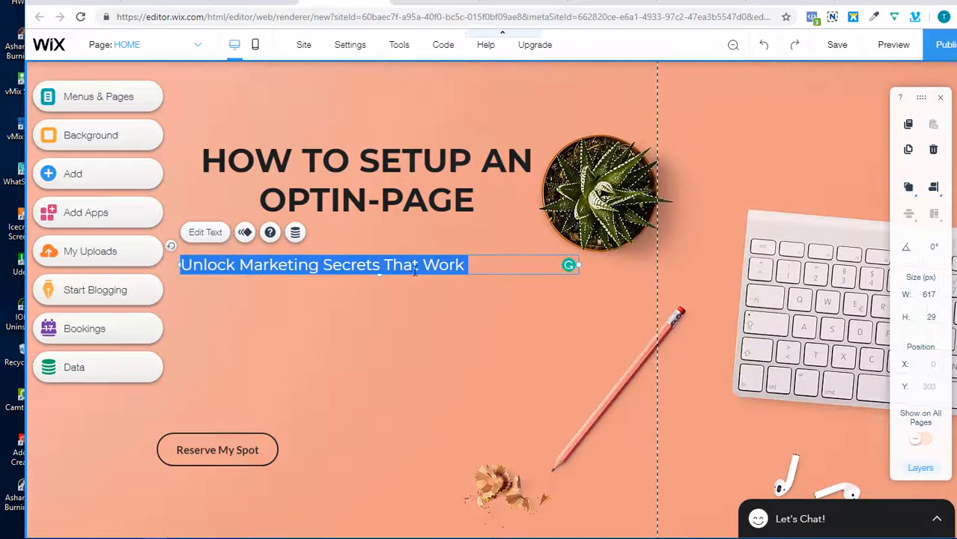
left_click(618, 397)
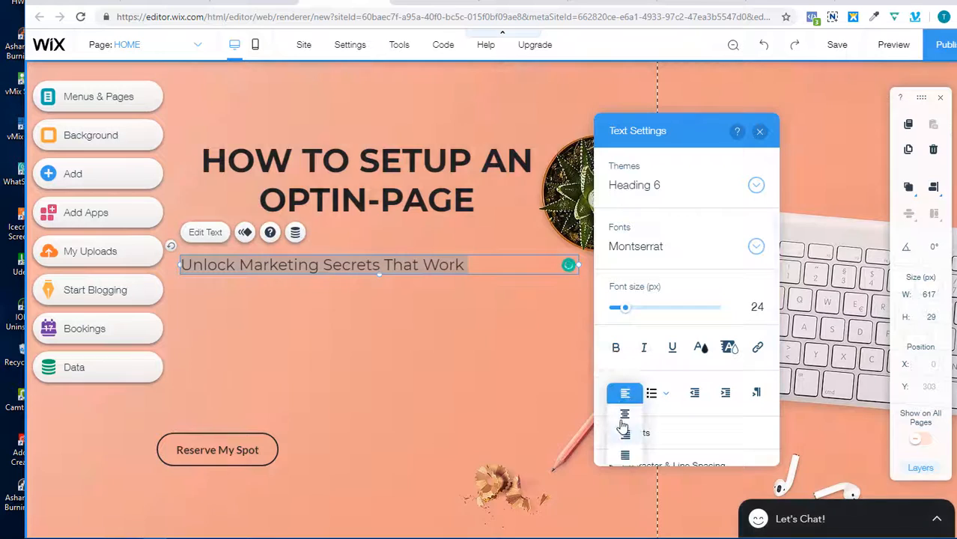
left_click(618, 418)
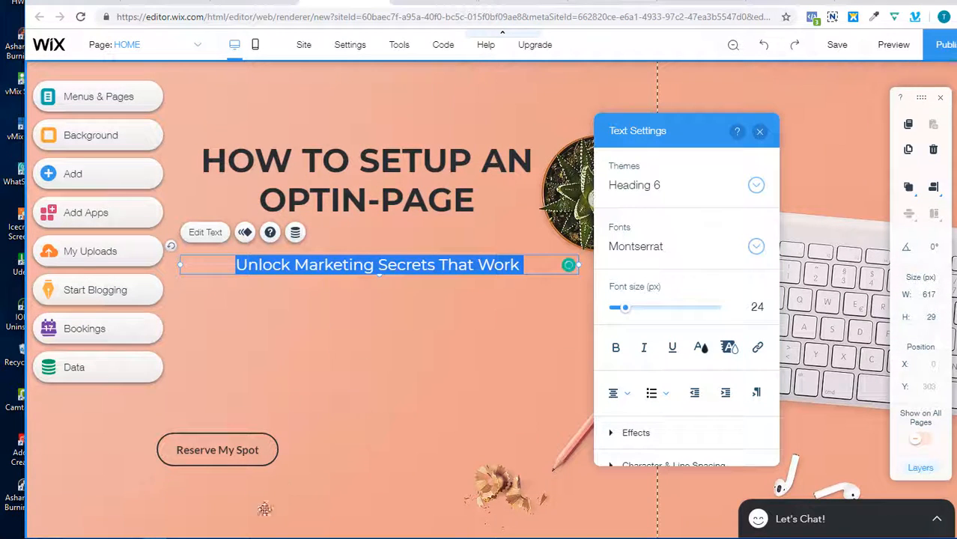
- Switch to the Google Slides presentation and copy the subtitle "WITH ALMOST ZERO BUDGET" from the first slide
left_click(101, 1)
left_click_drag(666, 321, 478, 306)
right_click(512, 314)
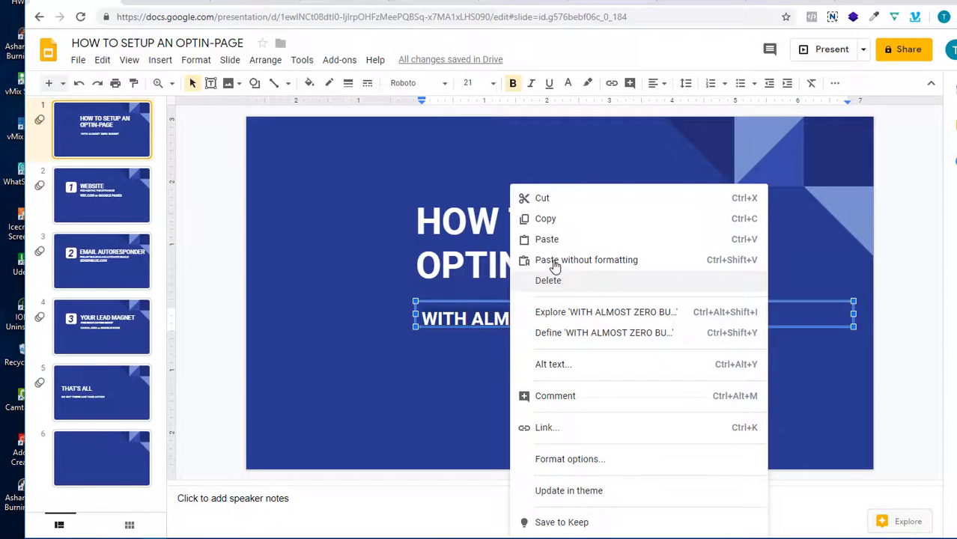
left_click(551, 217)
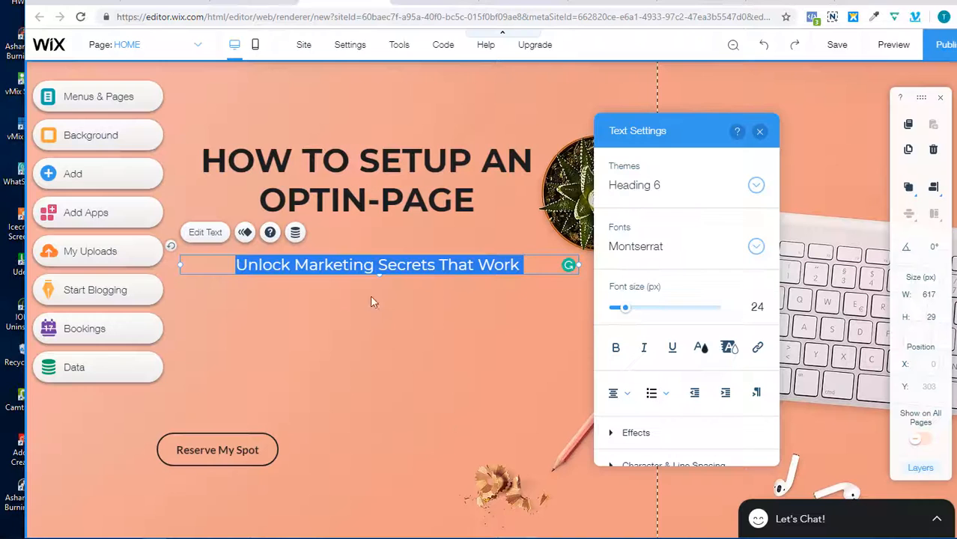
- Back in the Wix editor, replace the subheading with the copied subtitle and move it directly under the heading at X 0, Y 248
left_click(197, 4)
right_click(404, 258)
left_click(438, 324)
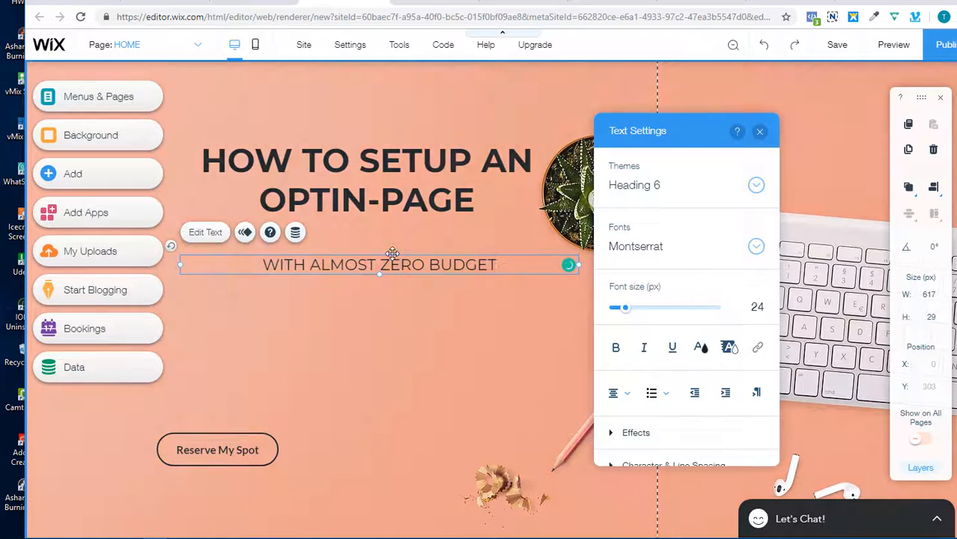
left_click(397, 230)
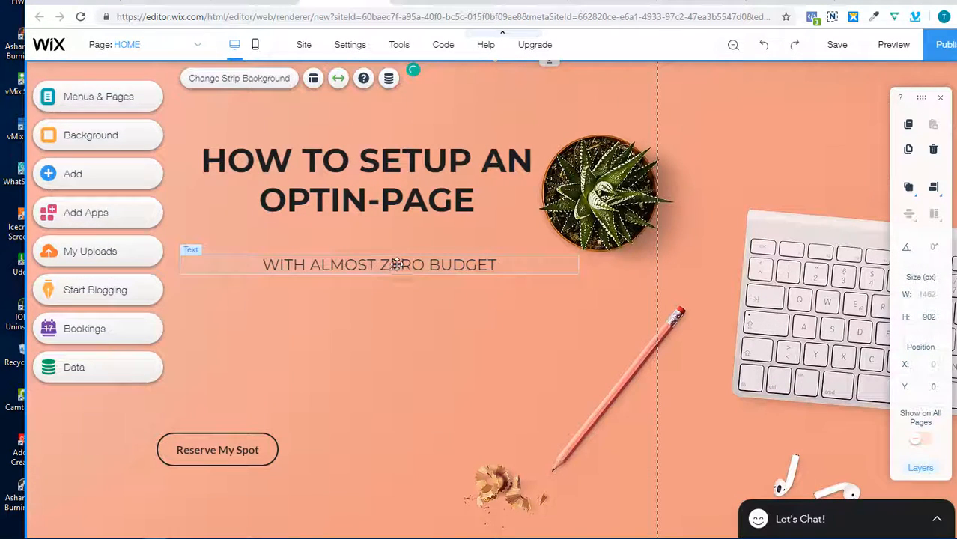
left_click_drag(396, 265, 396, 233)
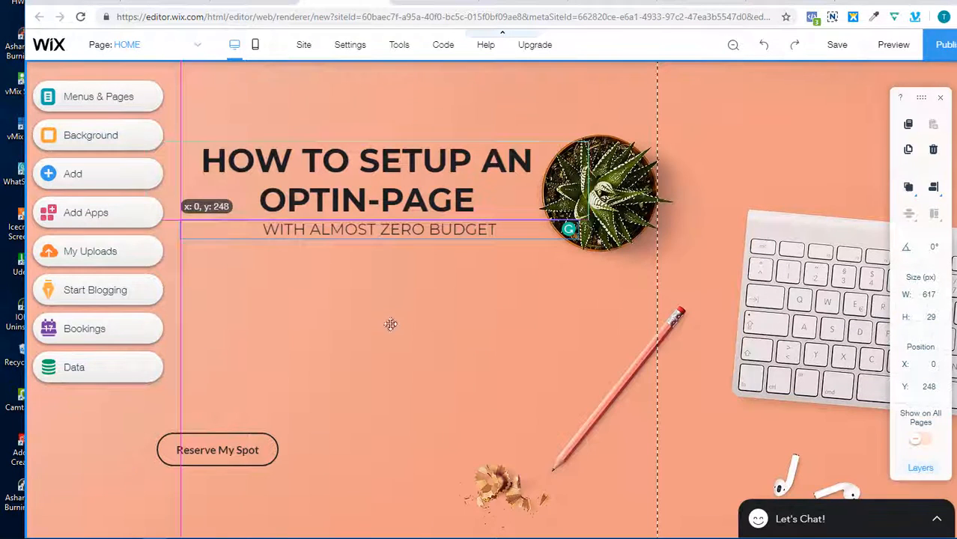
- Delete the "Reserve My Spot" button from the landing page
left_click(248, 442)
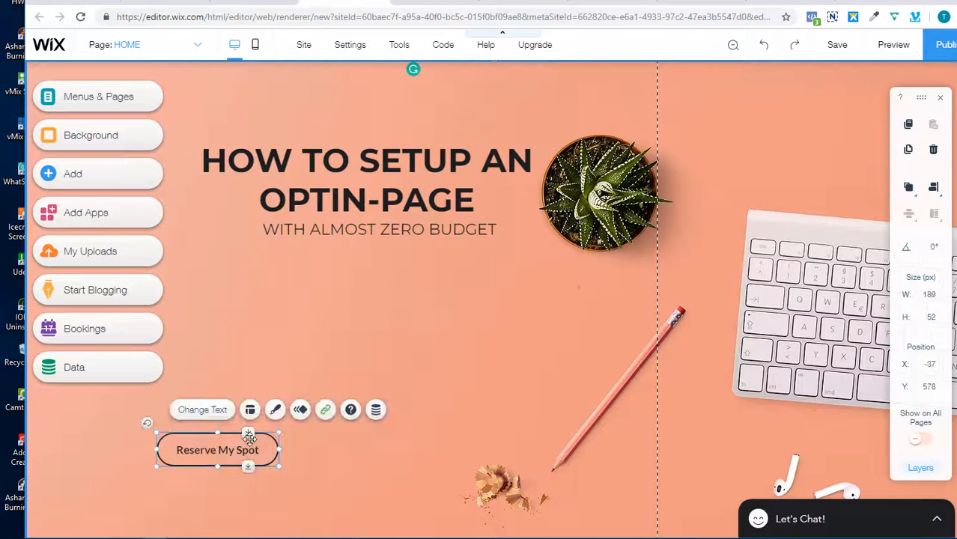
key("Delete")
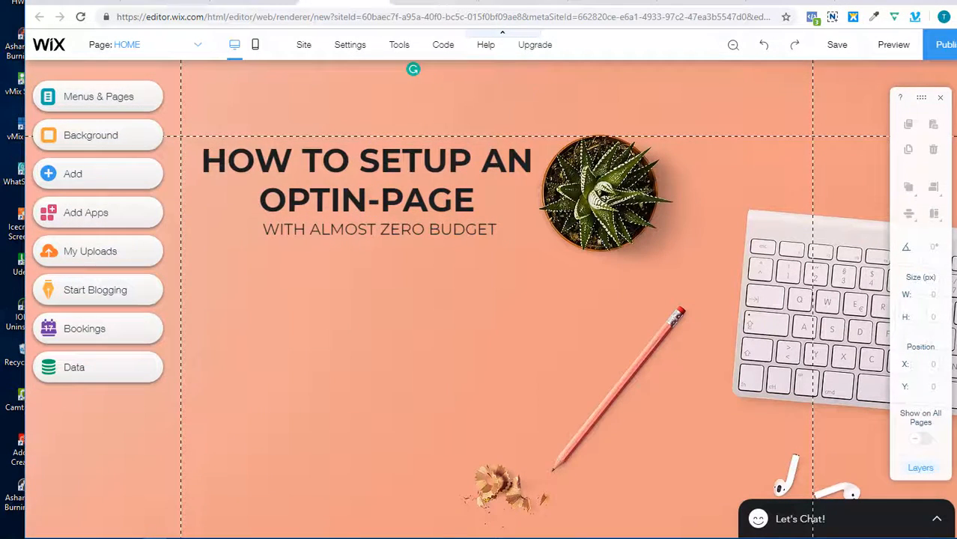
- Switch to Sendinblue, open the contact forms and delete the existing "ZERO BUDGET OPTIN-PAGE" subscription form
left_click(509, 2)
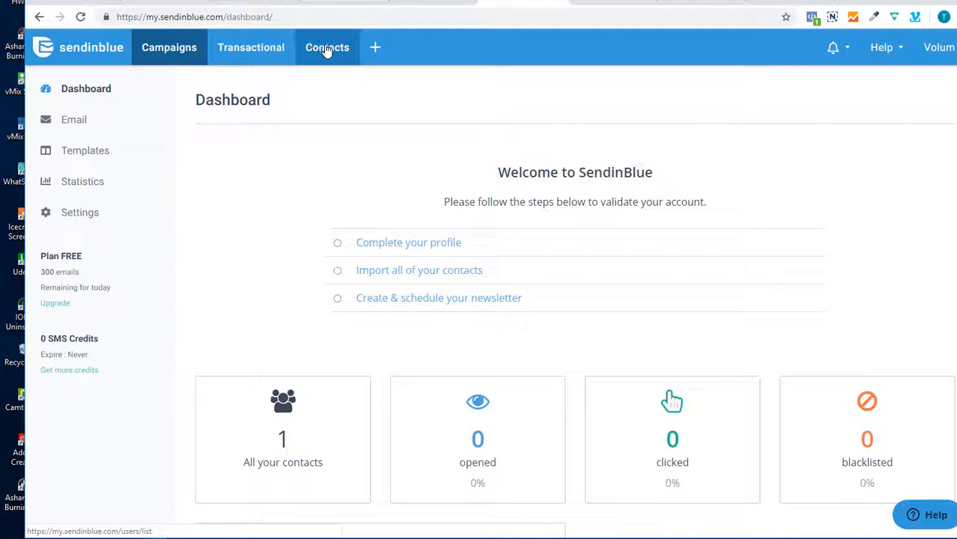
left_click(327, 49)
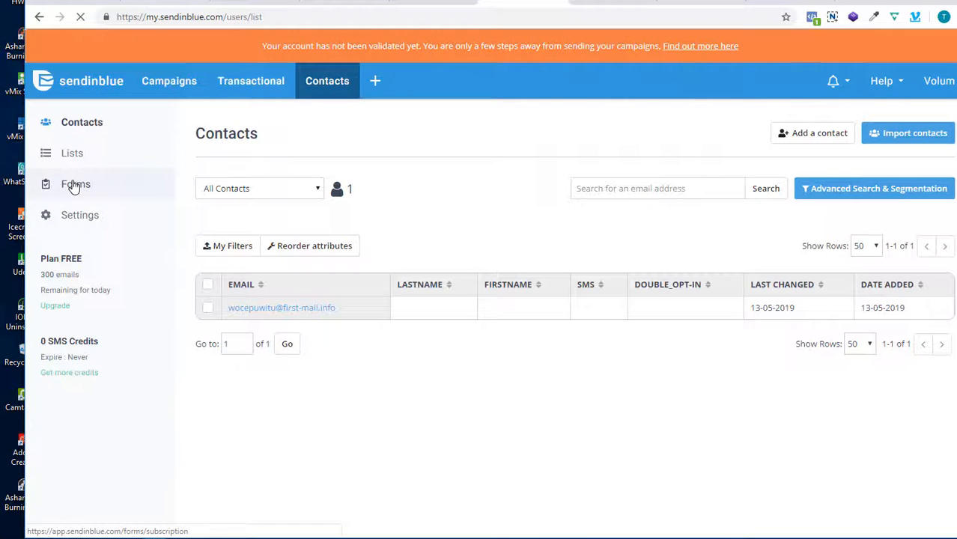
left_click(73, 185)
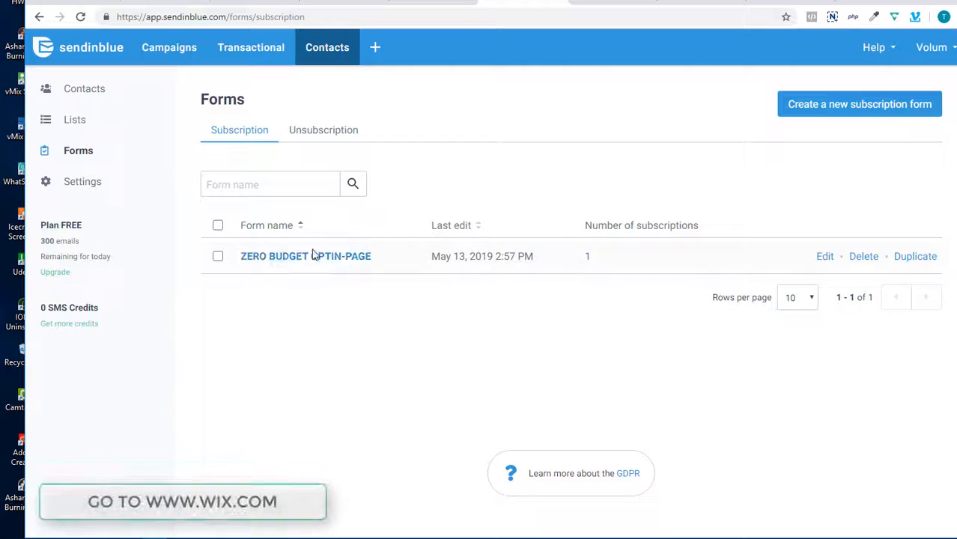
left_click(220, 258)
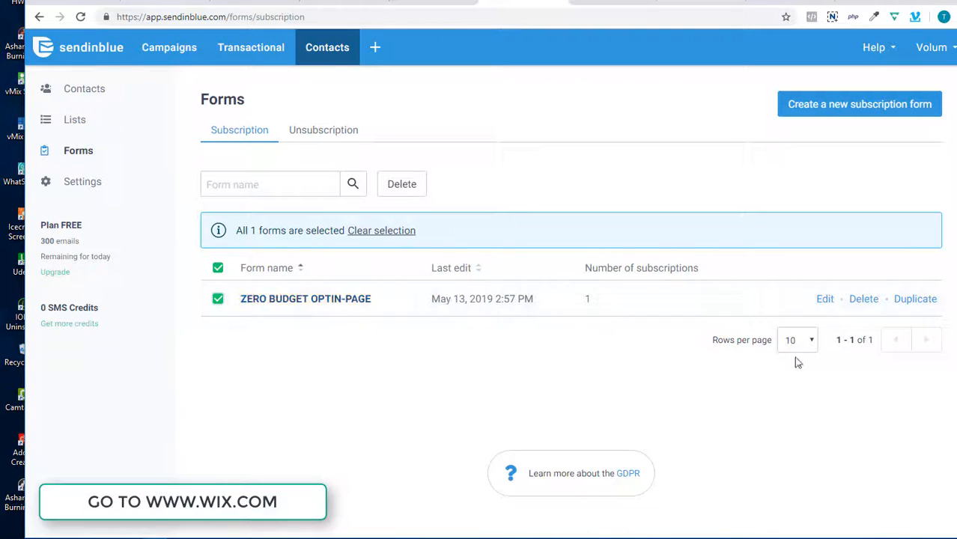
left_click(864, 303)
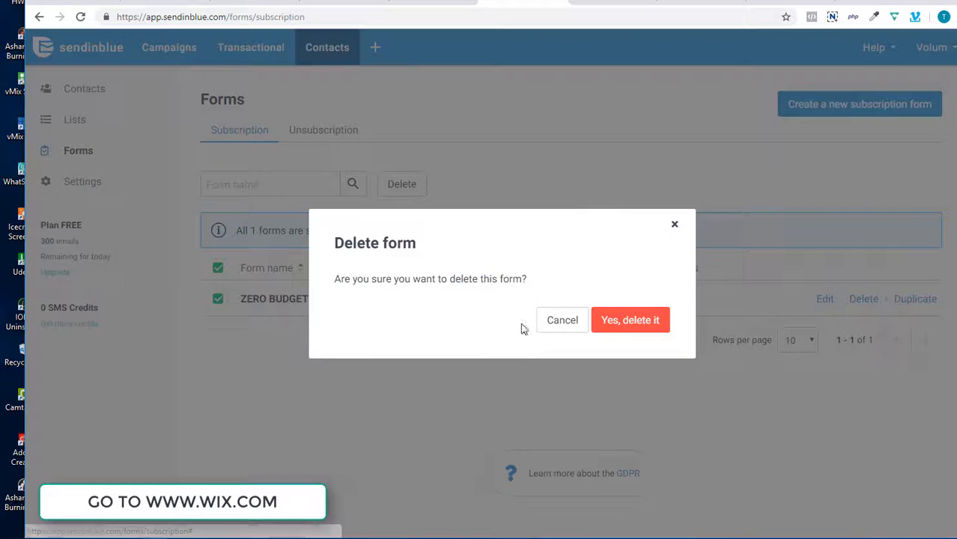
left_click(627, 319)
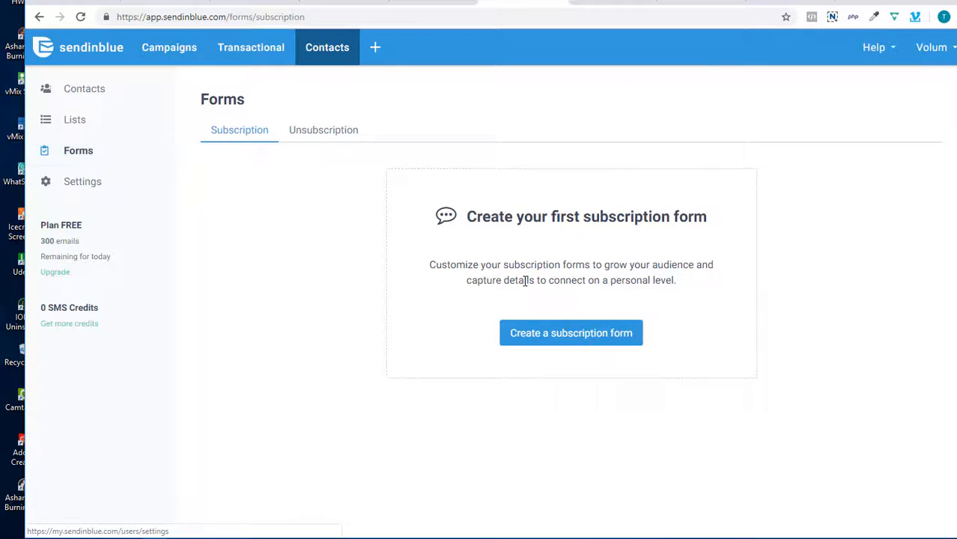
- Create a new subscription form named "ZERO BUDGET OPTIN-PAGE" and continue to its design stage
left_click(584, 338)
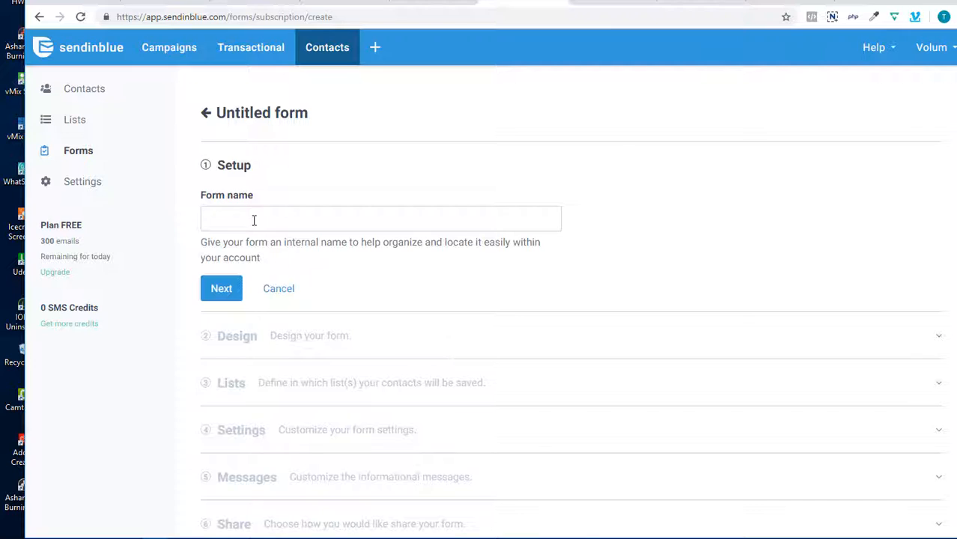
left_click(254, 212)
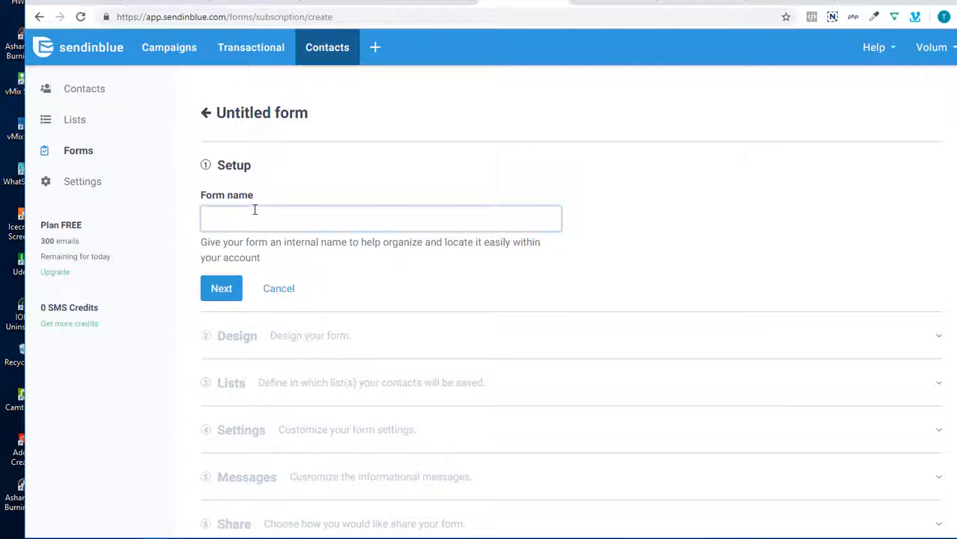
type("WITH ALMOST ZERO BUDGET")
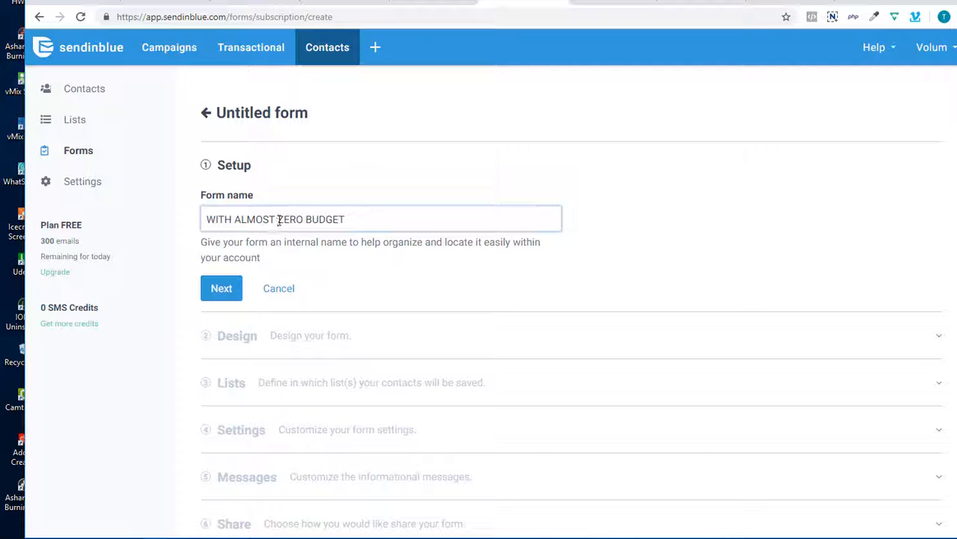
left_click_drag(278, 220, 201, 241)
key("BackSpace")
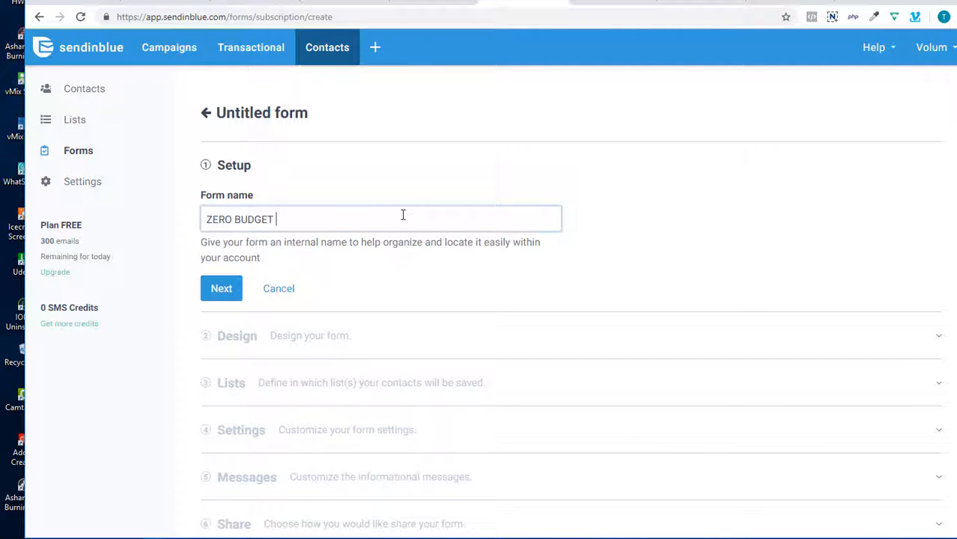
type("OPTIN-PAGE")
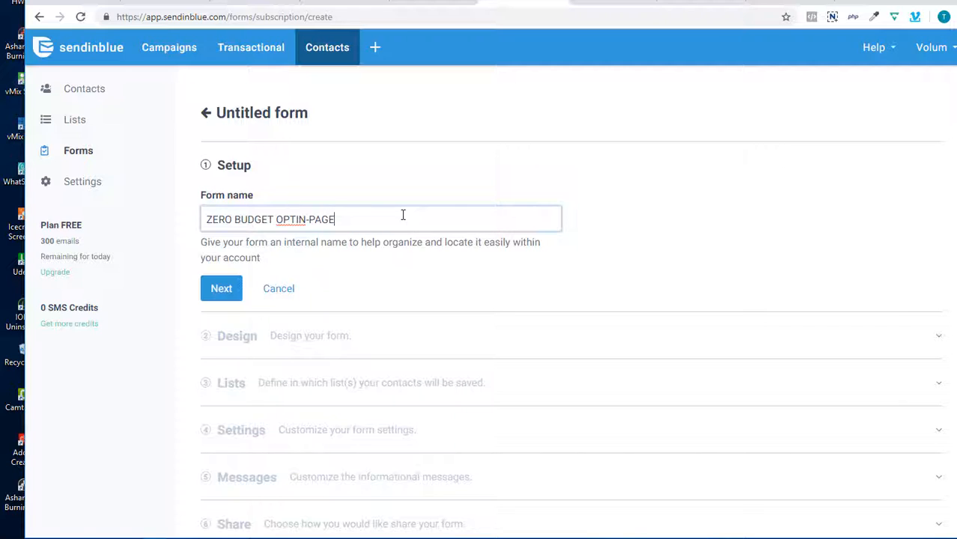
left_click(229, 293)
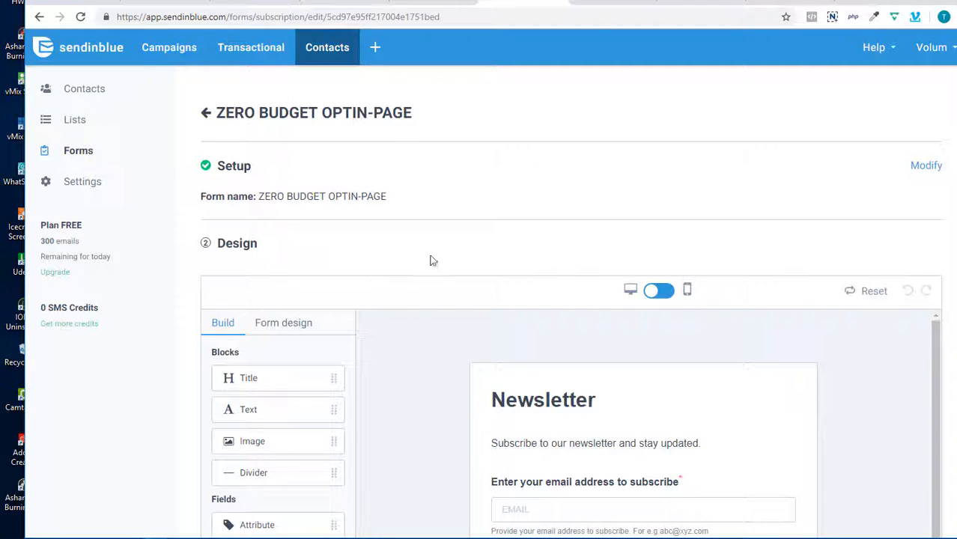
- Delete the "Newsletter" title block from the form
scroll(430, 254, "down", 2)
left_click(551, 252)
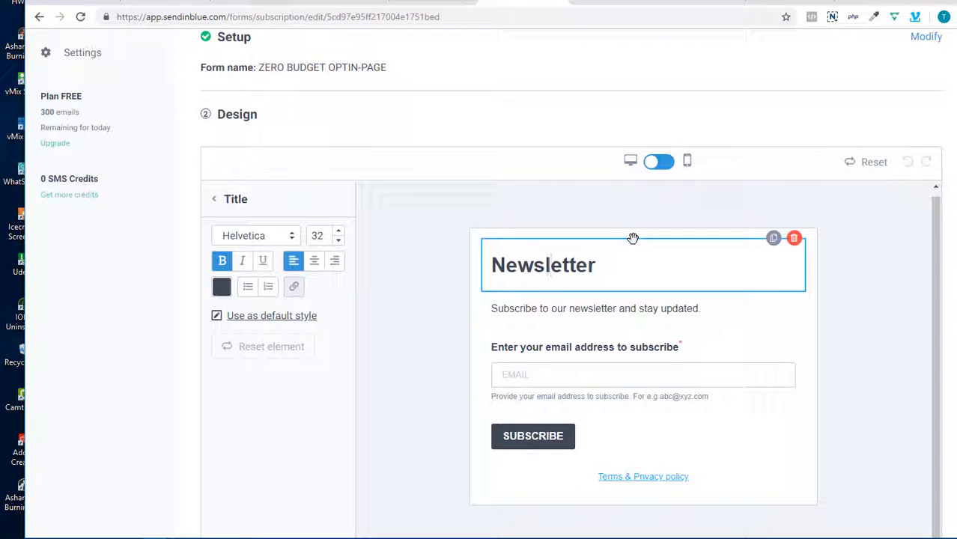
left_click(794, 238)
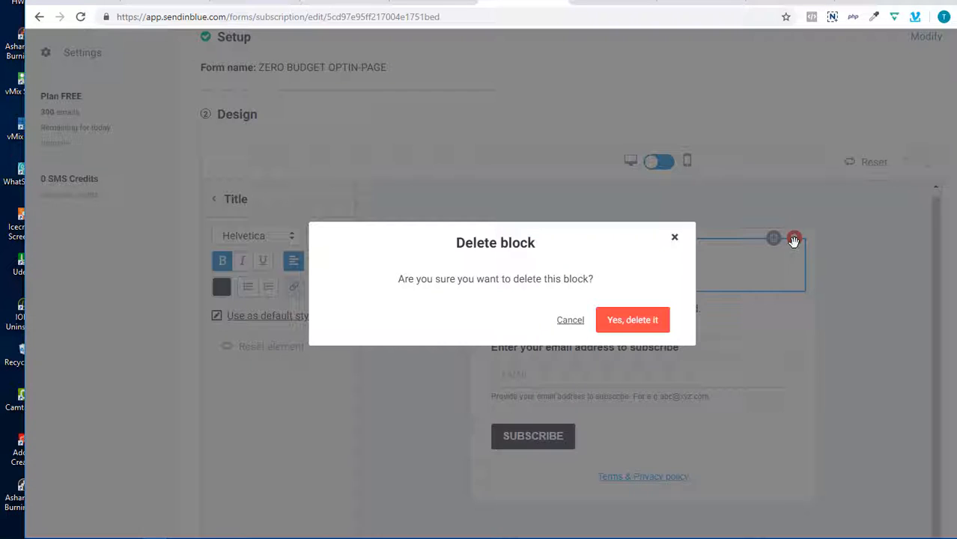
left_click(600, 320)
- Switch to the Wix preview page and copy the form sentence "Wanna kick of your ONLINE BUSINESS on a shoe string budget?"
left_click(571, 266)
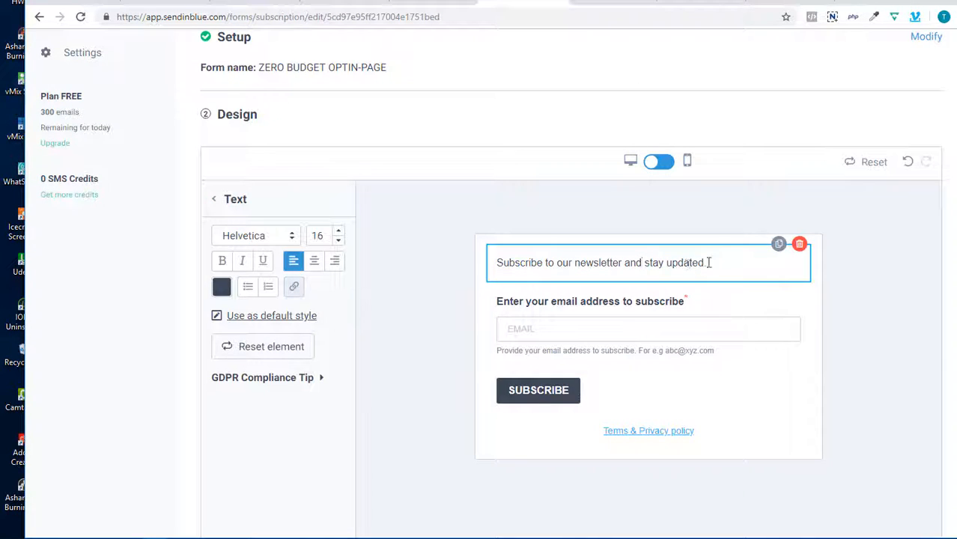
left_click_drag(708, 263, 474, 271)
left_click(576, 277)
left_click(442, 3)
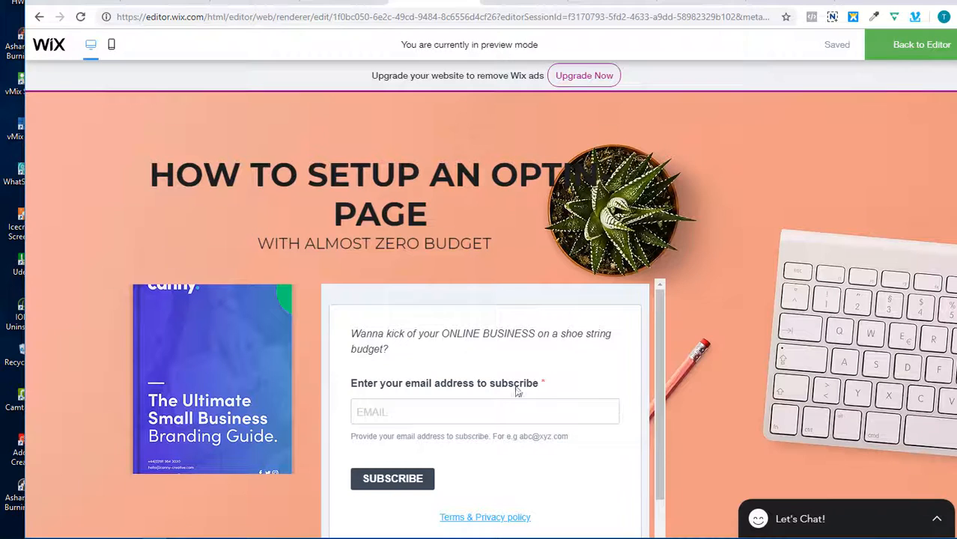
left_click_drag(389, 353, 350, 333)
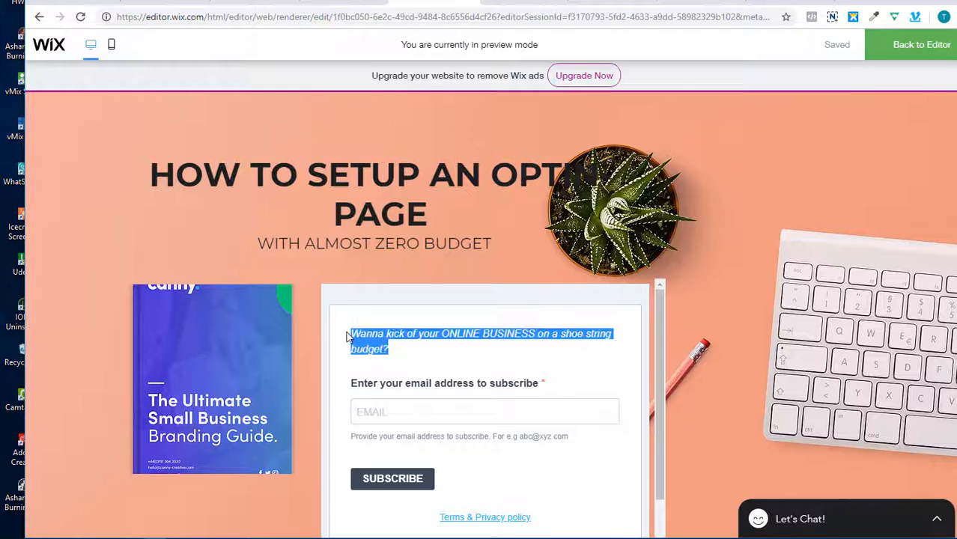
right_click(353, 333)
left_click(384, 342)
- Back in the Sendinblue form, replace the "Subscribe to our newsletter and stay updated." text with the copied sentence and centre it
left_click(349, 3)
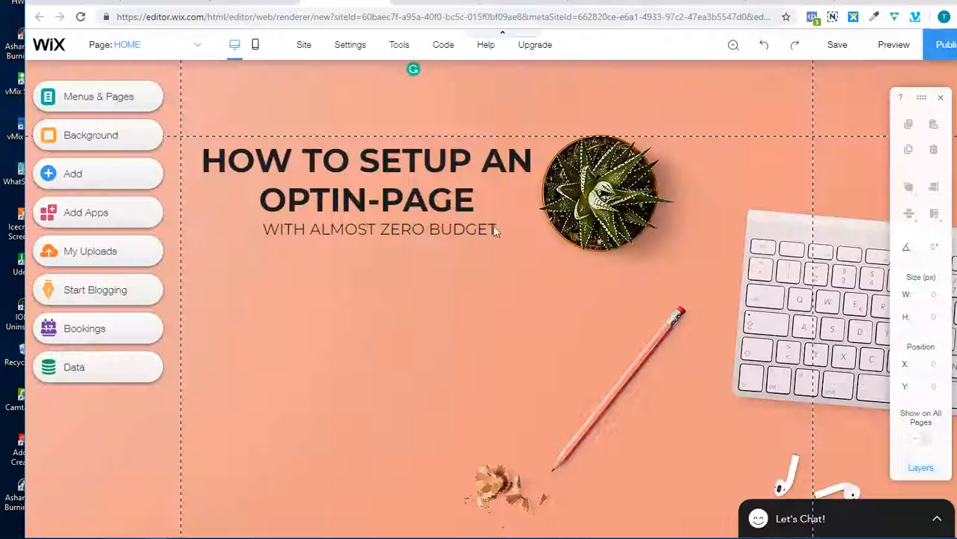
left_click(504, 3)
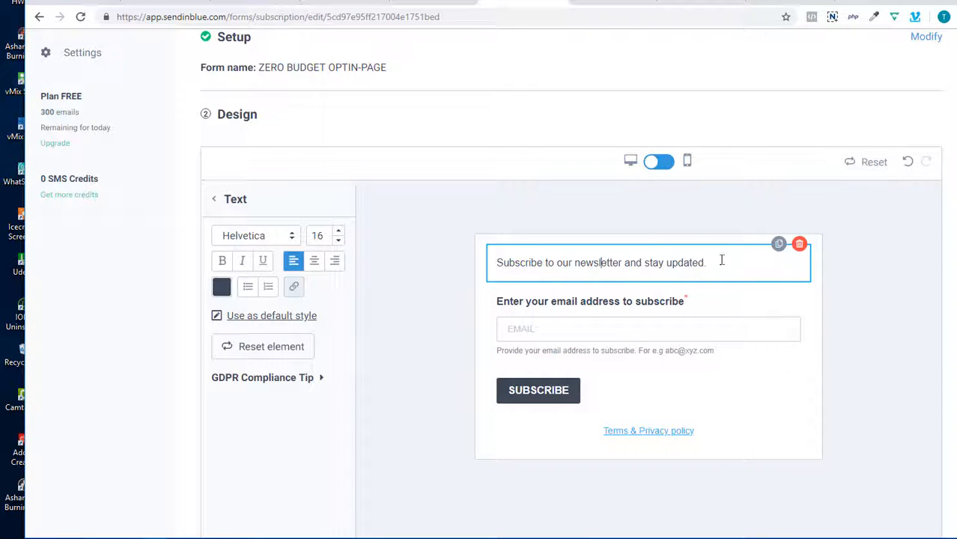
left_click_drag(704, 262, 486, 248)
left_click(486, 248)
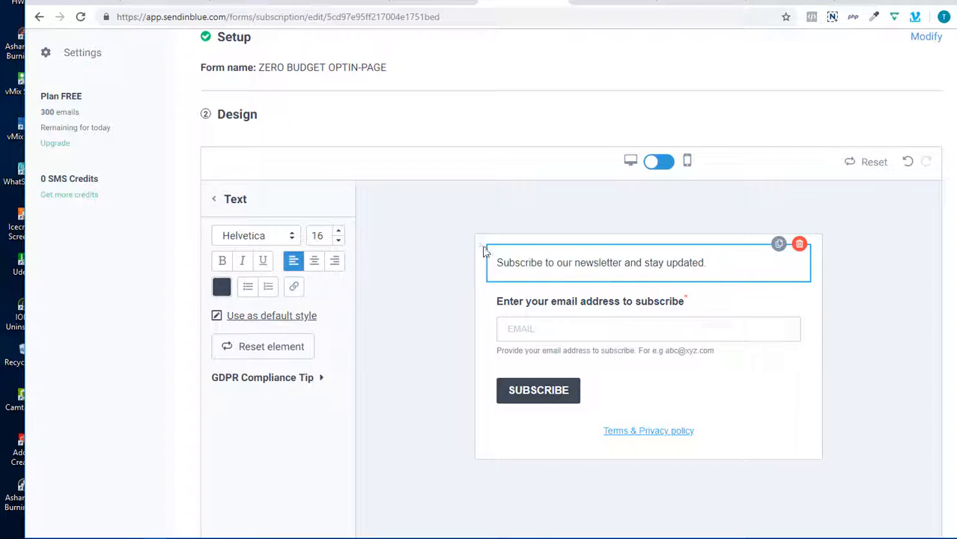
double_click(589, 265)
key("ctrl+a")
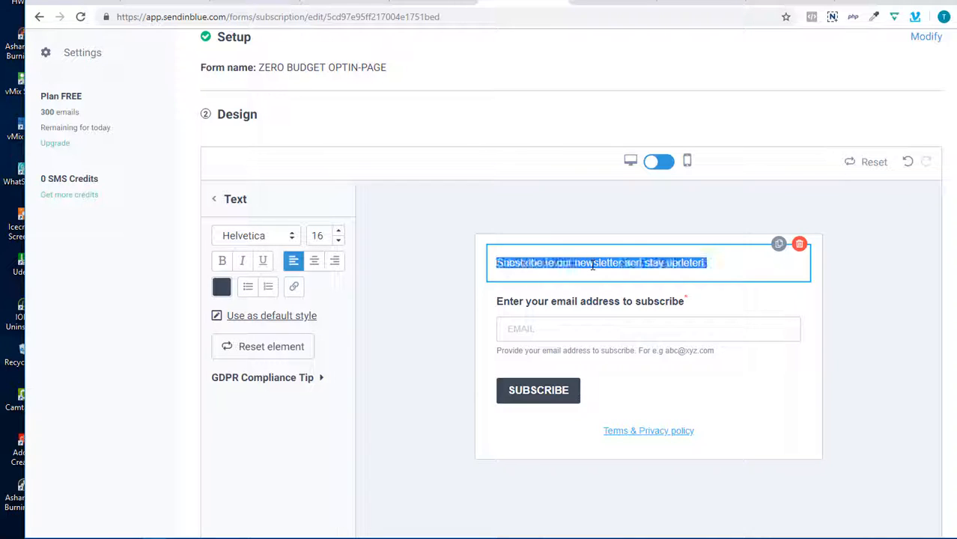
key("ctrl+v")
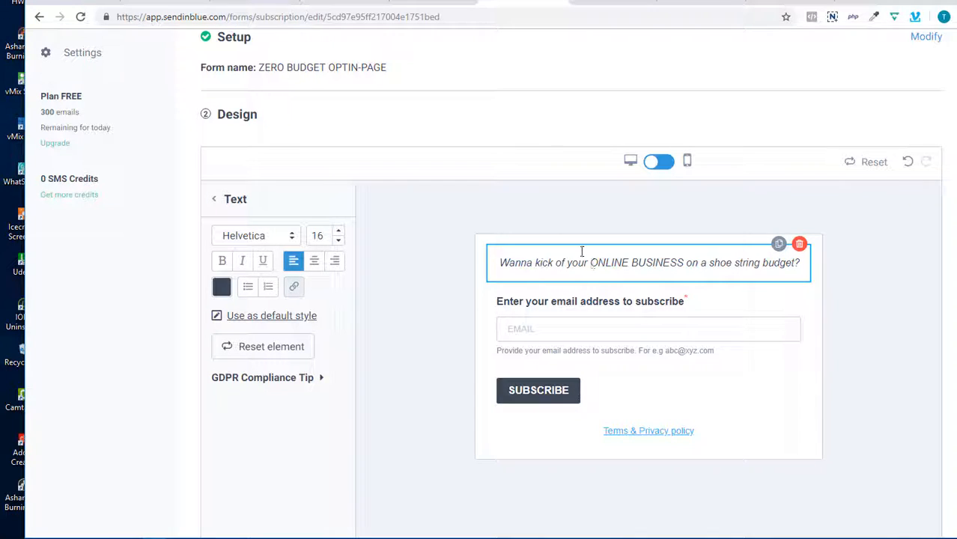
left_click(315, 267)
- Insert the word "best" before "email address" in the email field's label
left_click(637, 301)
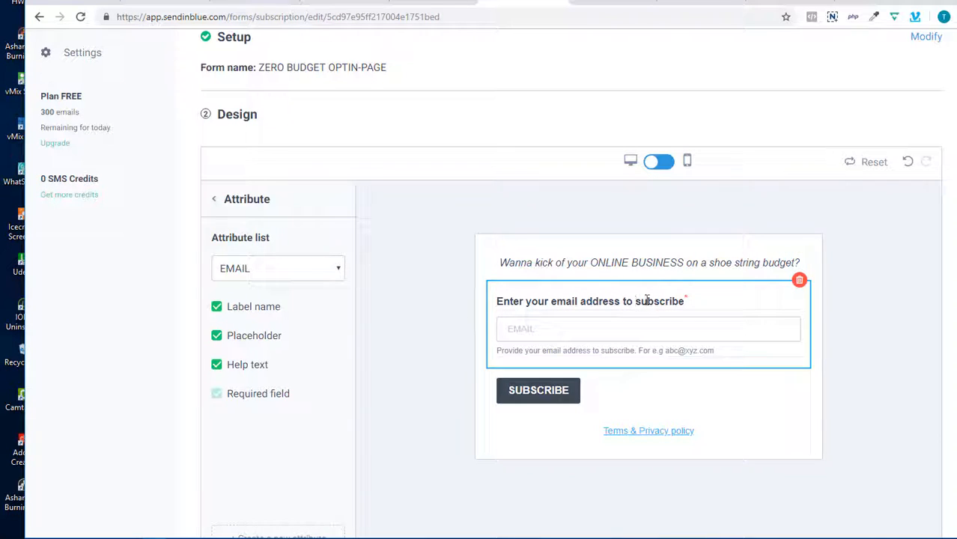
left_click_drag(636, 301, 685, 299)
left_click(684, 296)
type("best")
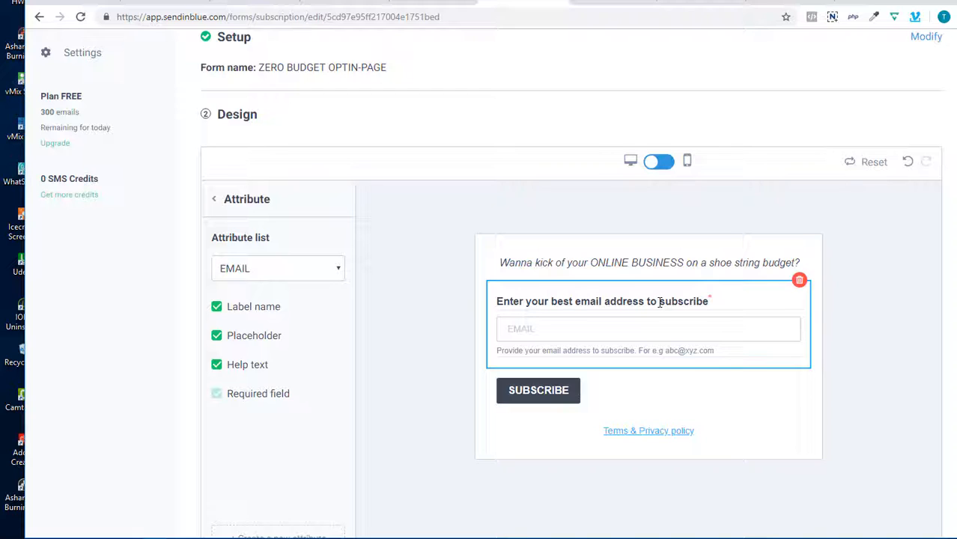
- Replace "subscribe" in the email field's label with "get your FREE GUIDE"
left_click_drag(659, 302, 706, 298)
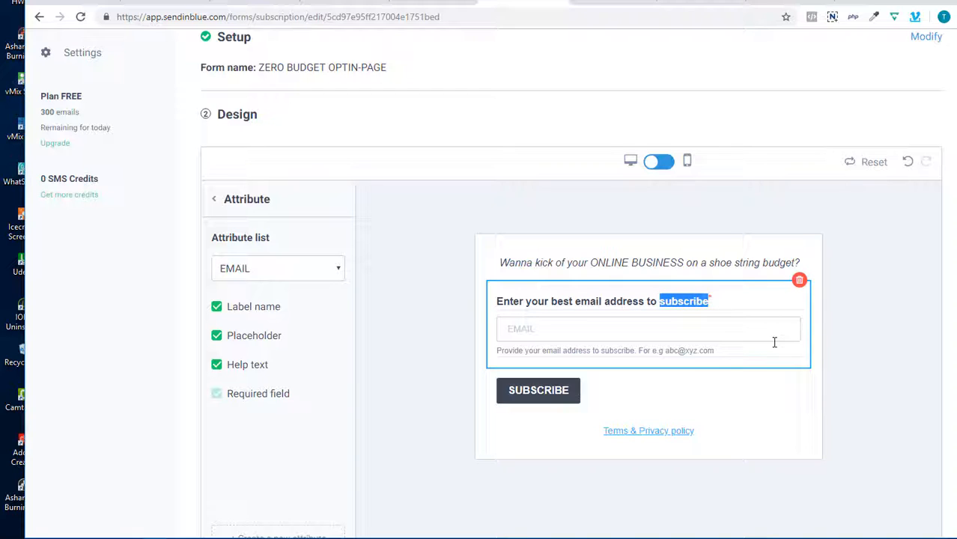
type("get your f")
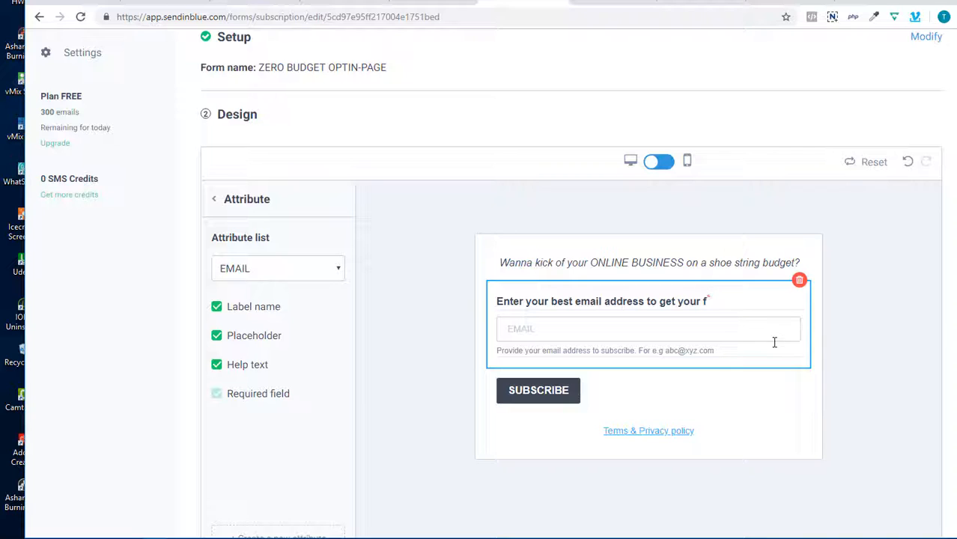
type("REEGUIDE")
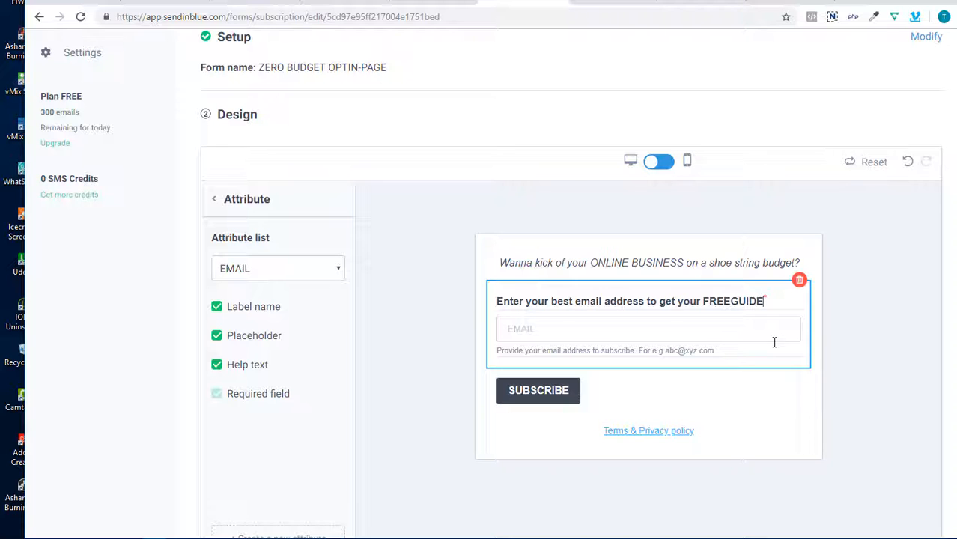
left_click(707, 399)
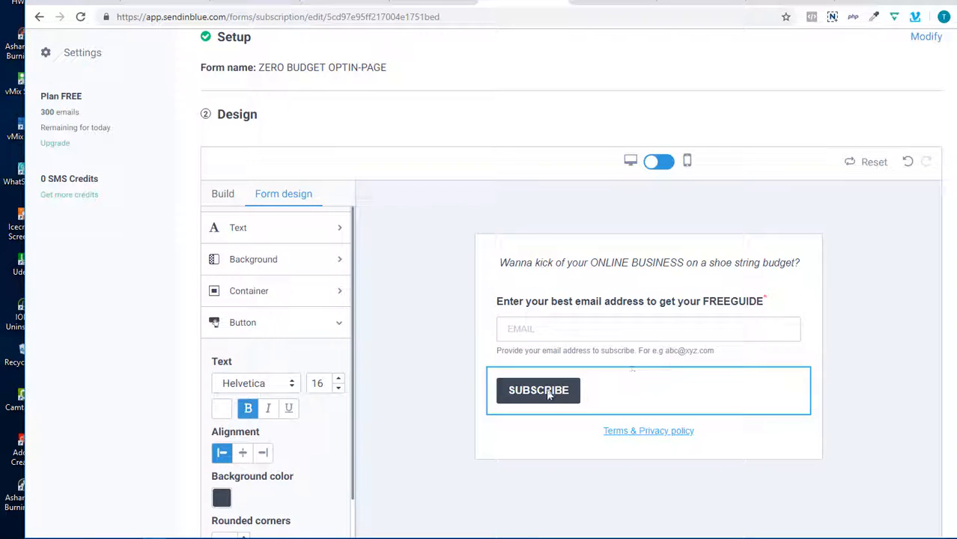
left_click(656, 301)
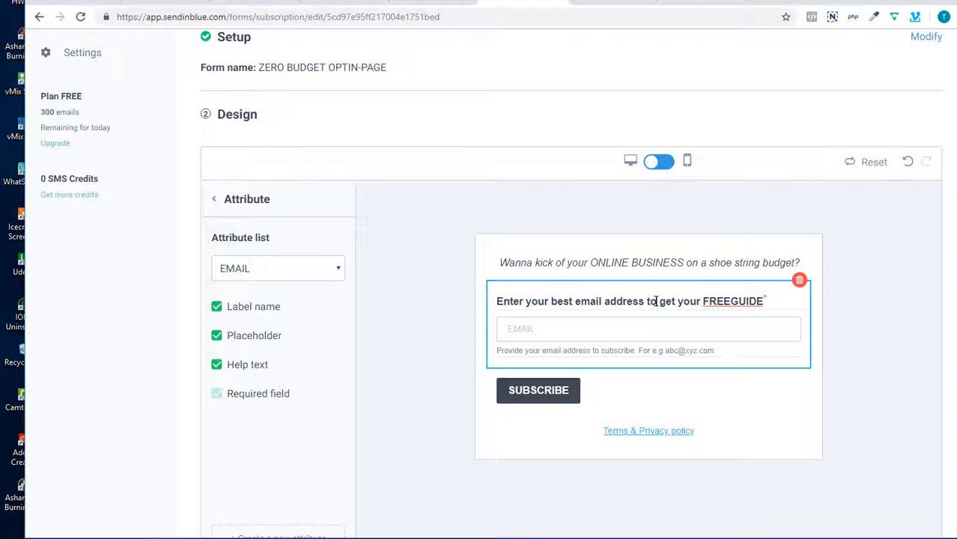
left_click(730, 302)
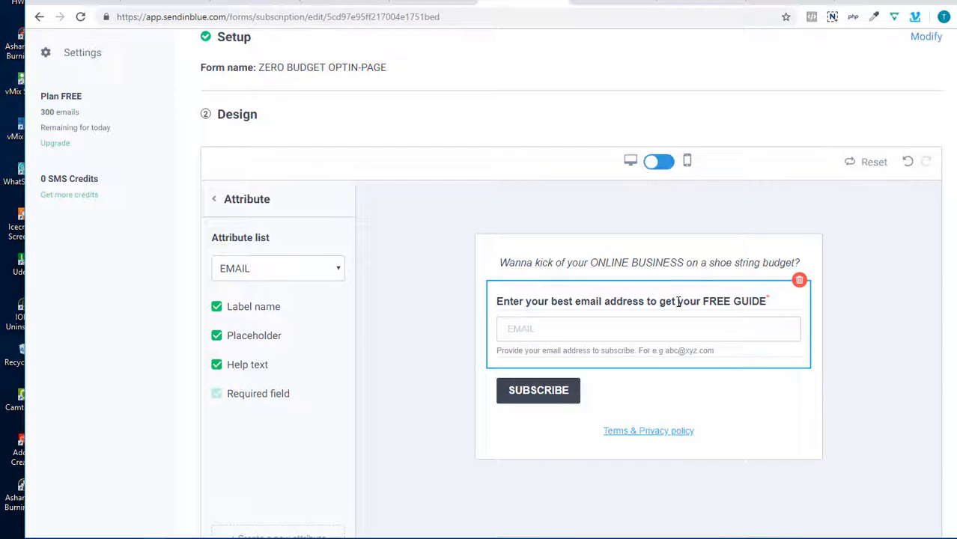
left_click(302, 269)
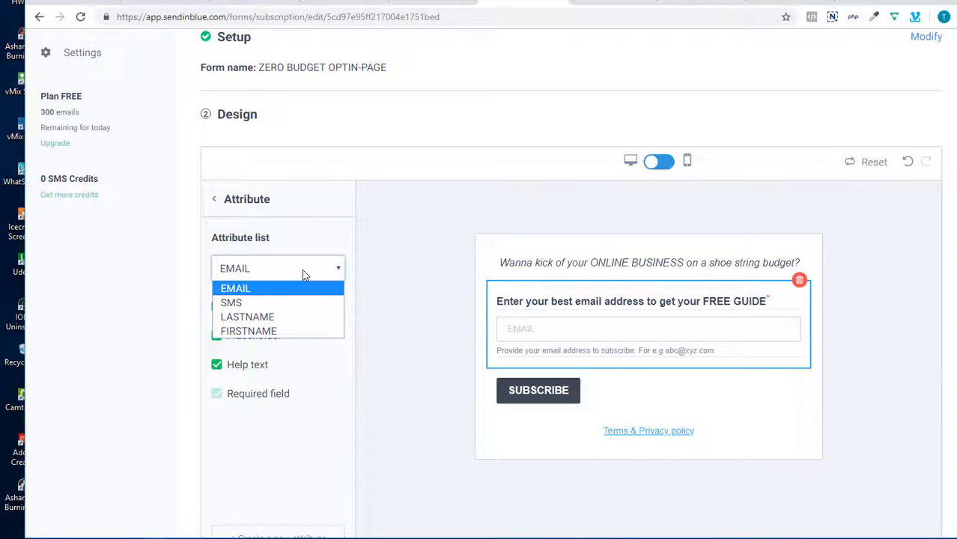
left_click(305, 271)
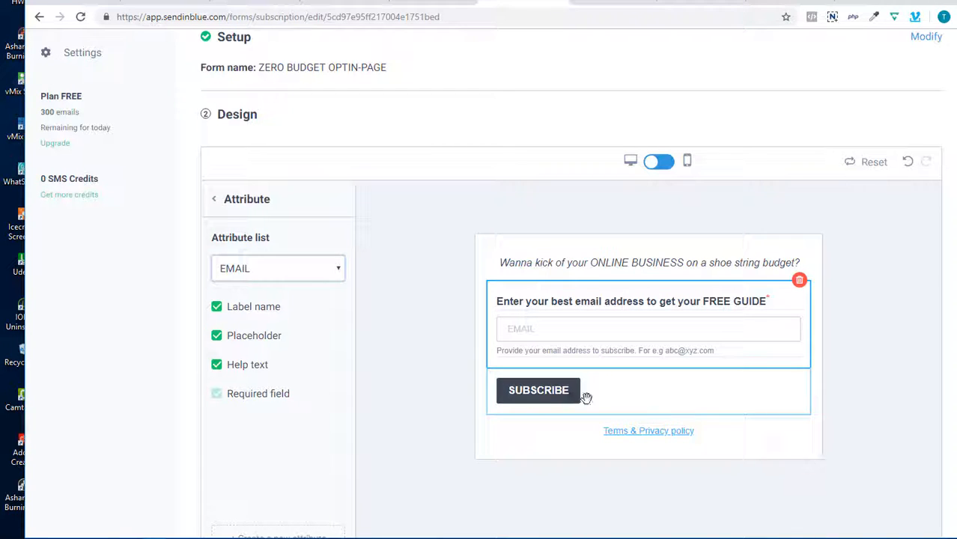
- Centre the SUBSCRIBE button in the form
left_click(545, 404)
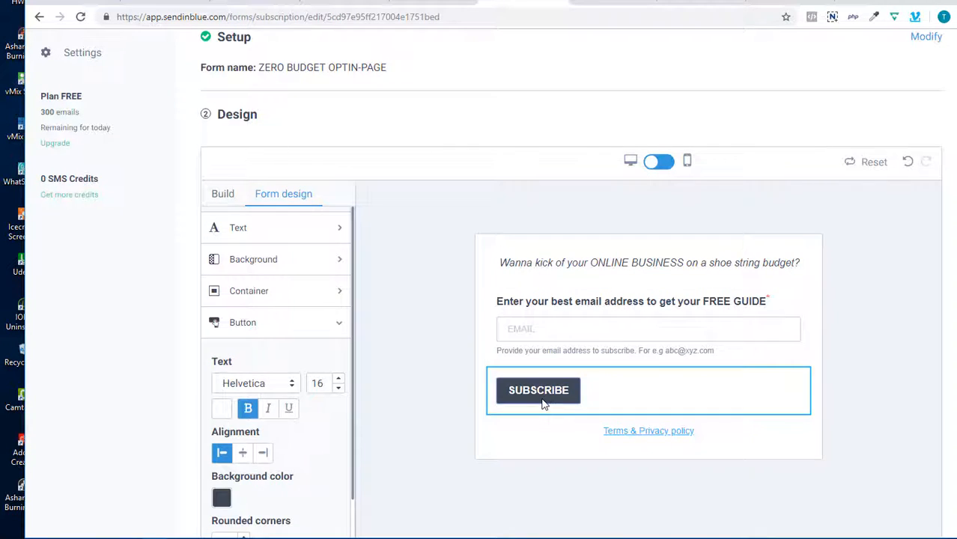
left_click(243, 453)
left_click(597, 350)
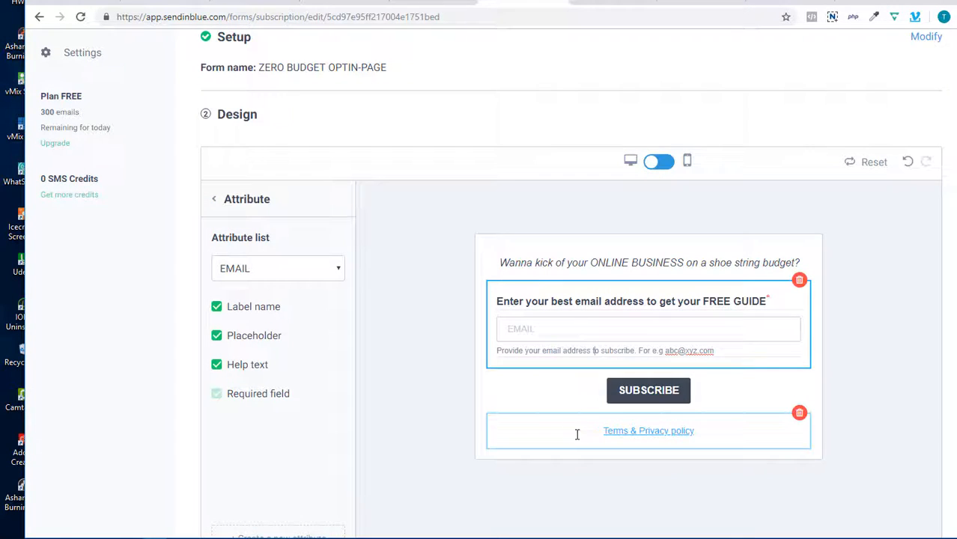
- Preview the form's mobile layout and return to the desktop layout
left_click(234, 206)
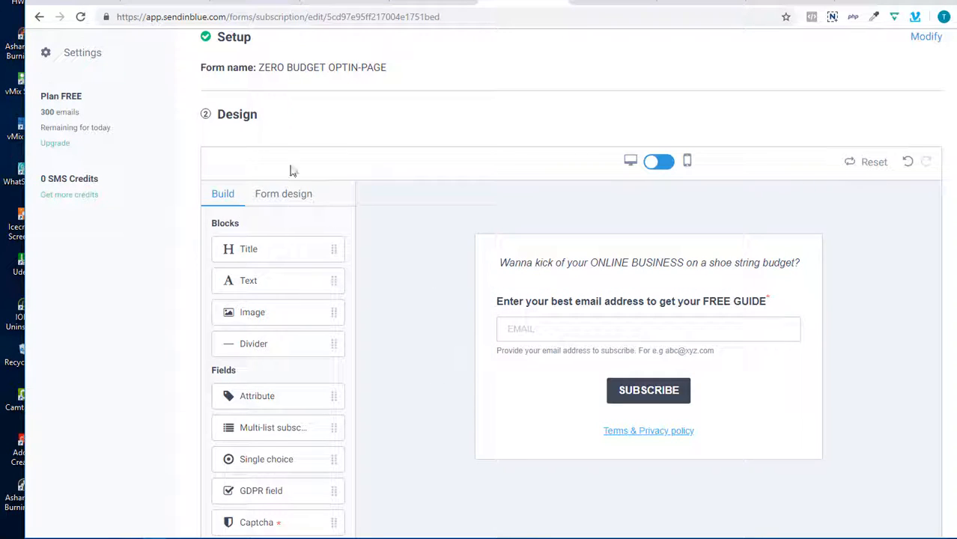
left_click(276, 194)
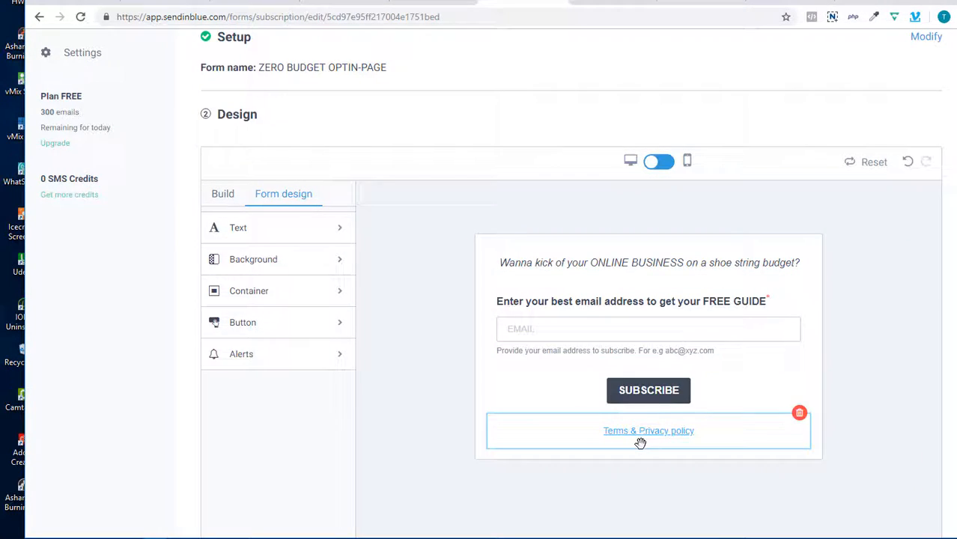
left_click(687, 161)
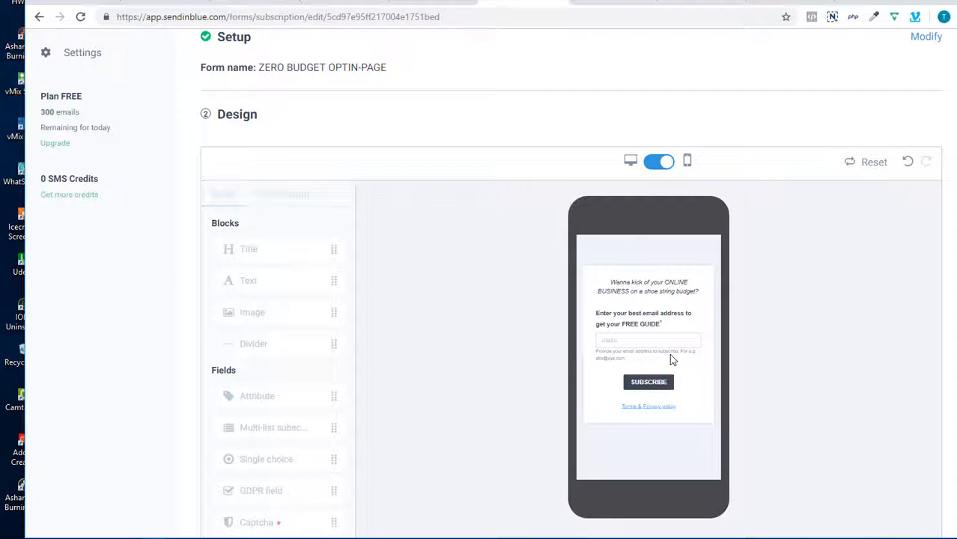
left_click(630, 161)
- Complete the form's design section and choose ZERO BUDGET OPTIN-PAGE as the list where subscribers are saved
scroll(546, 348, "down", 4)
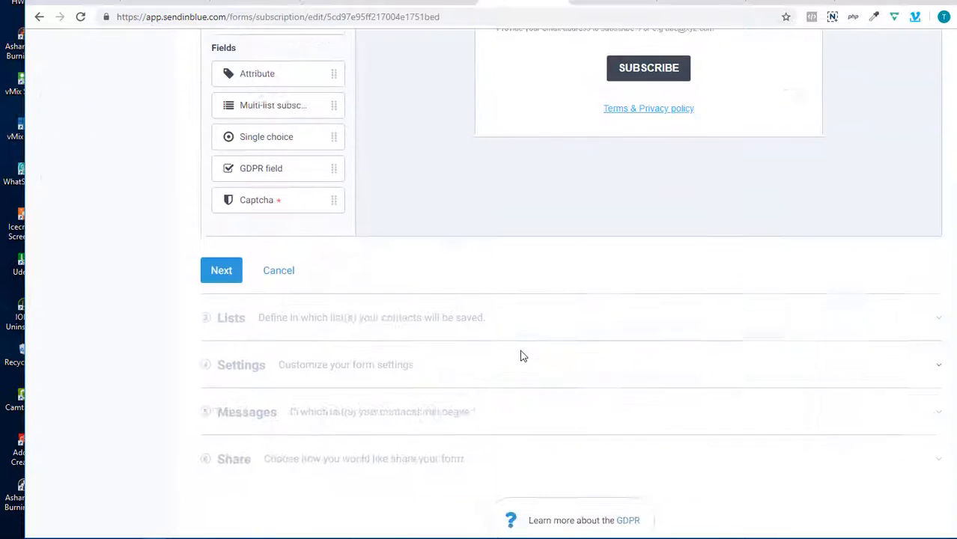
left_click(224, 270)
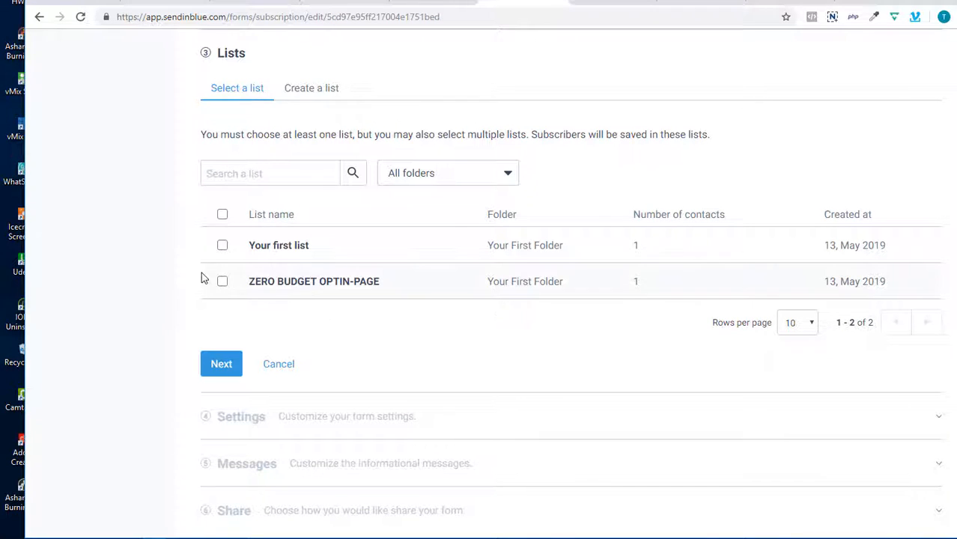
left_click(223, 282)
left_click(325, 90)
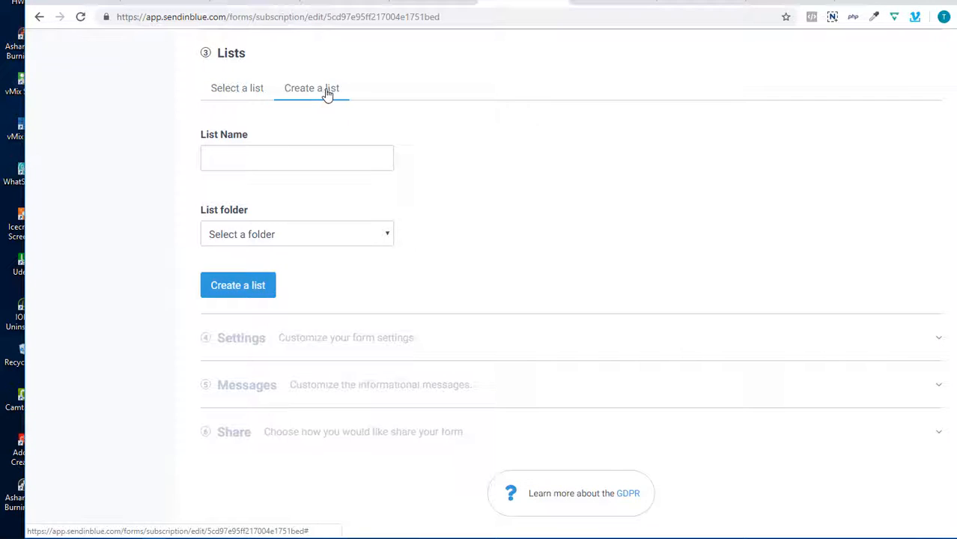
left_click(228, 87)
left_click(223, 282)
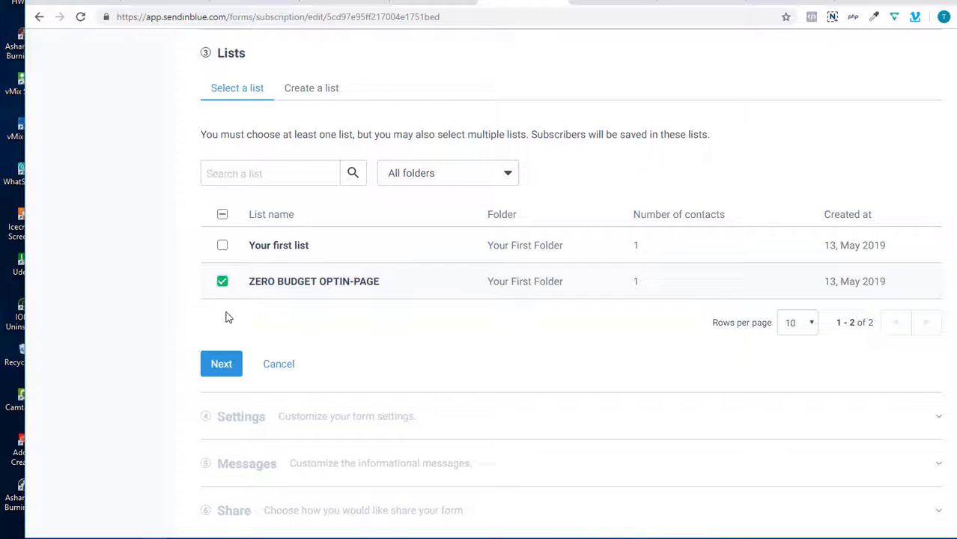
- Confirm the list choice and accept the form settings with the No confirmation email option
left_click(222, 364)
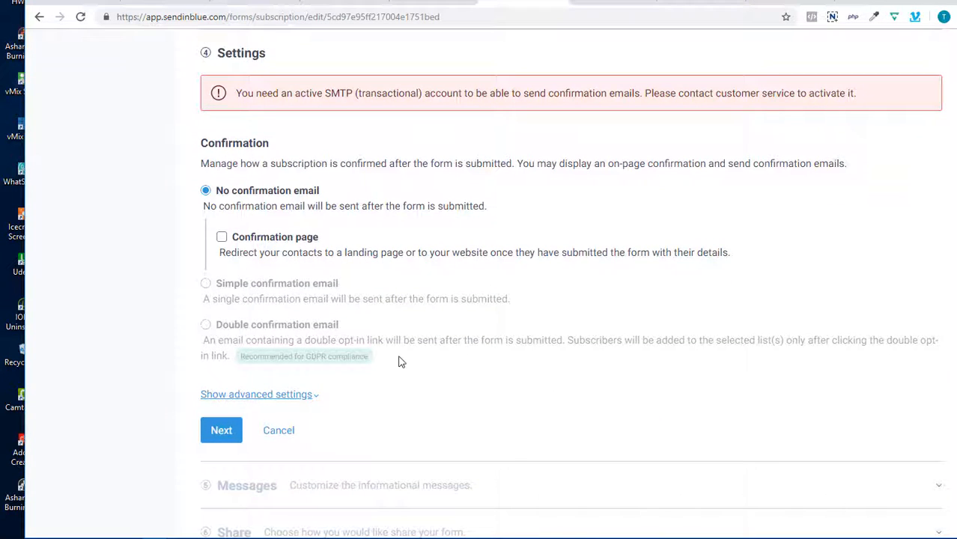
left_click(219, 445)
scroll(294, 258, "up", 2)
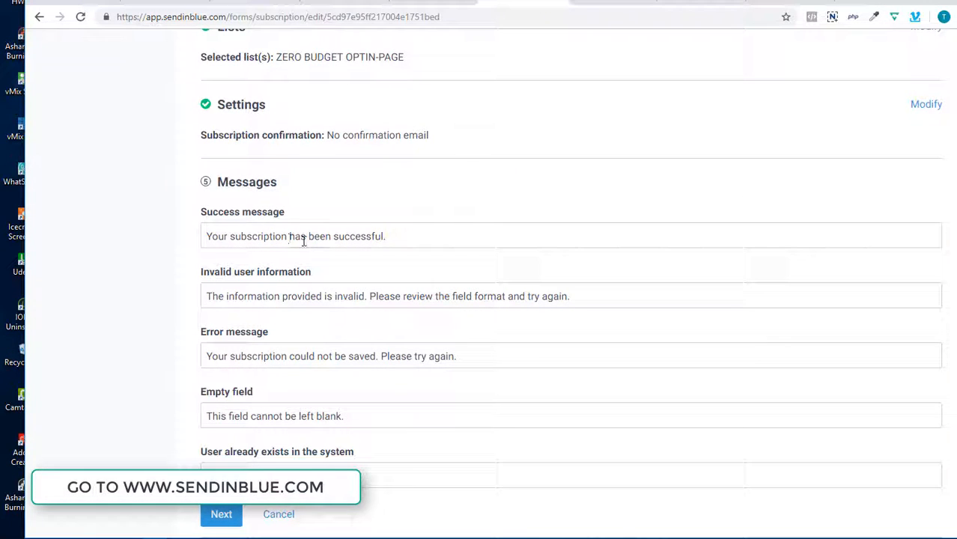
- Replace "subscription" in the success message with "FREE GUIDE"
left_click_drag(287, 238, 230, 260)
type("free gui")
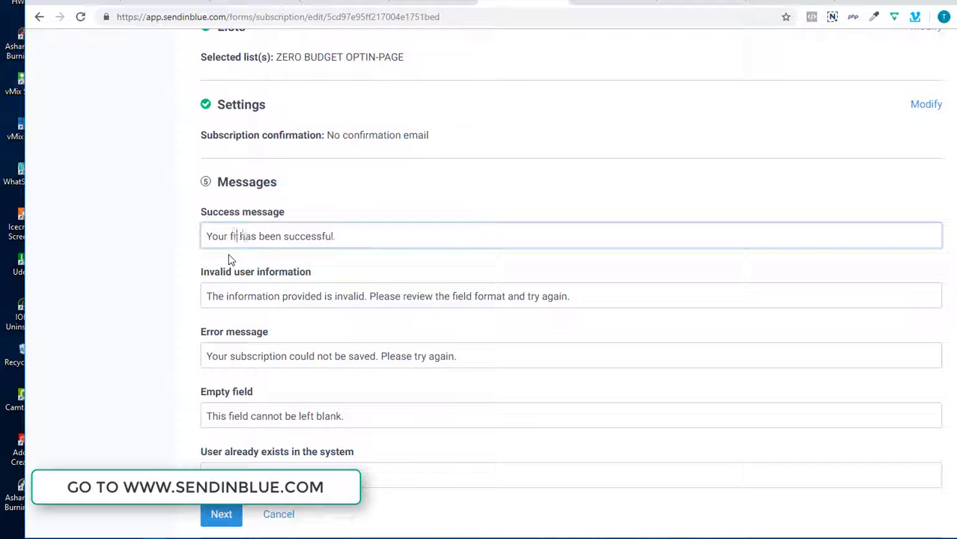
type("de")
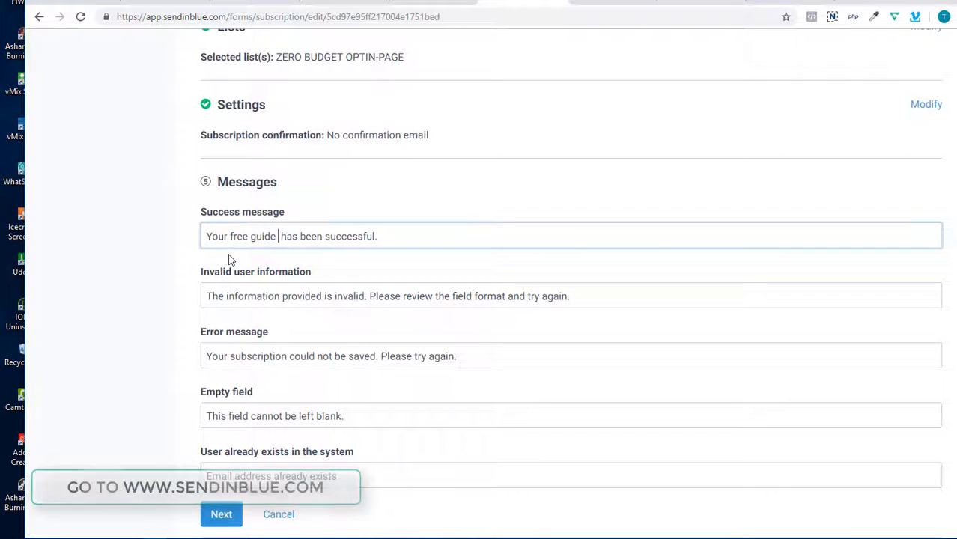
key("BackSpace")
key("BackSpace")
key("BackSpace")
key("BackSpace")
key("BackSpace")
key("BackSpace")
key("BackSpace")
key("BackSpace")
key("BackSpace")
key("BackSpace")
key("BackSpace")
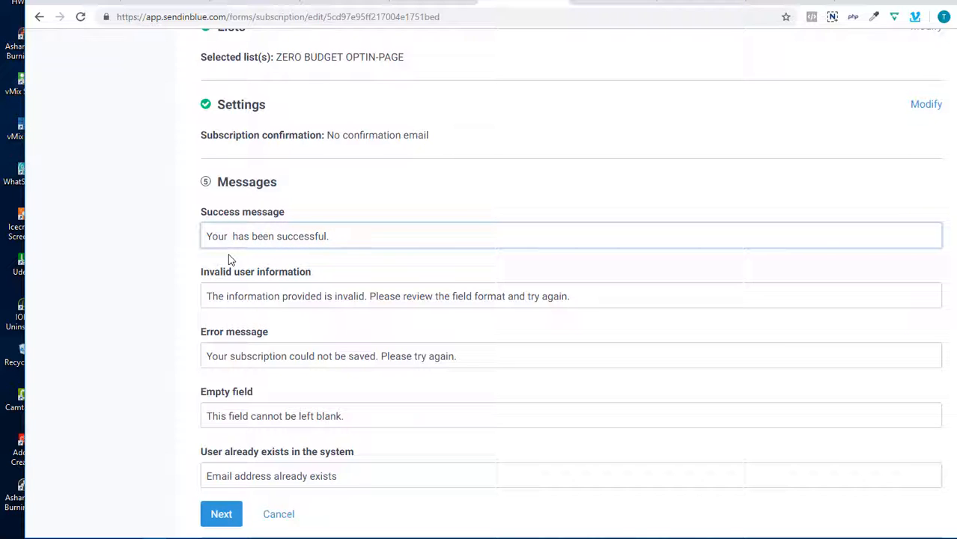
type("FREE GUID")
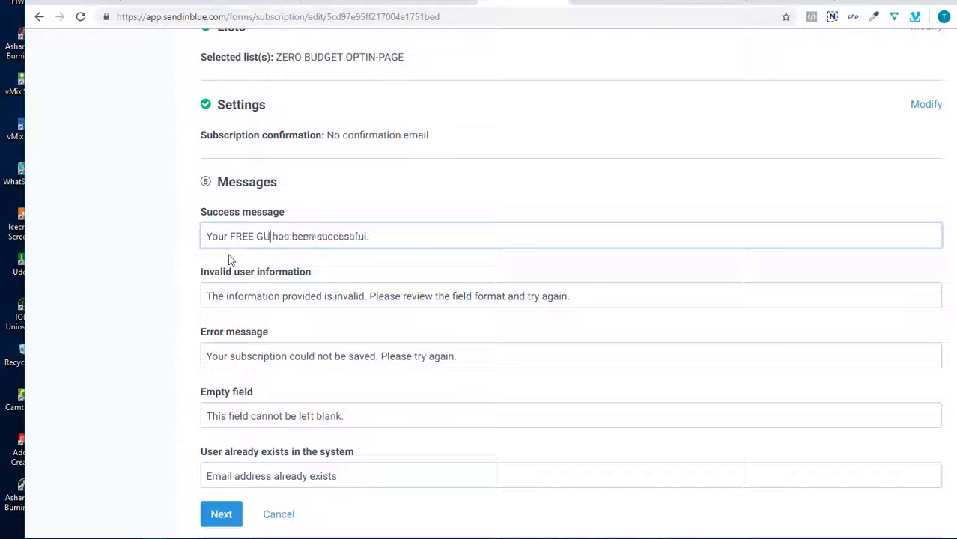
type("E")
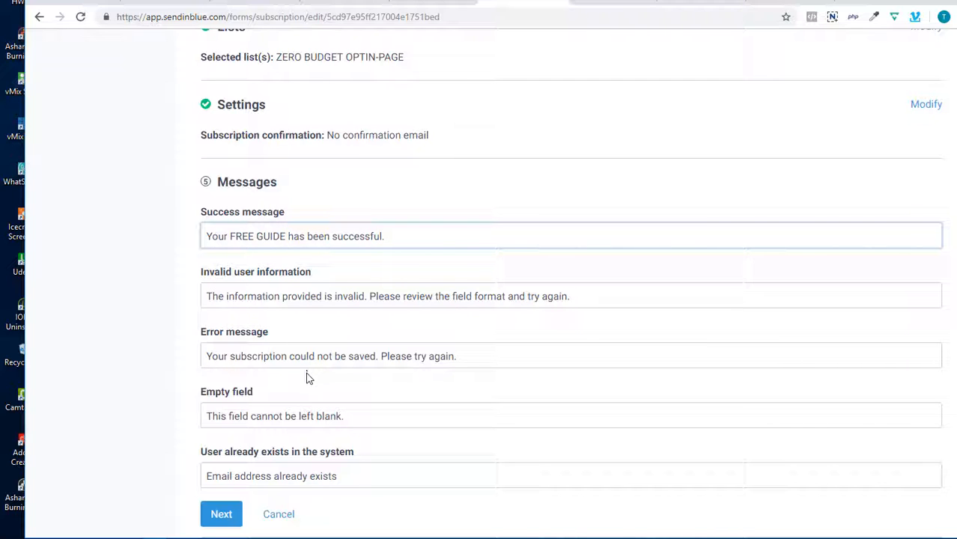
- Replace "subscription" in the error message with "FREE GUIDE"
left_click(288, 357)
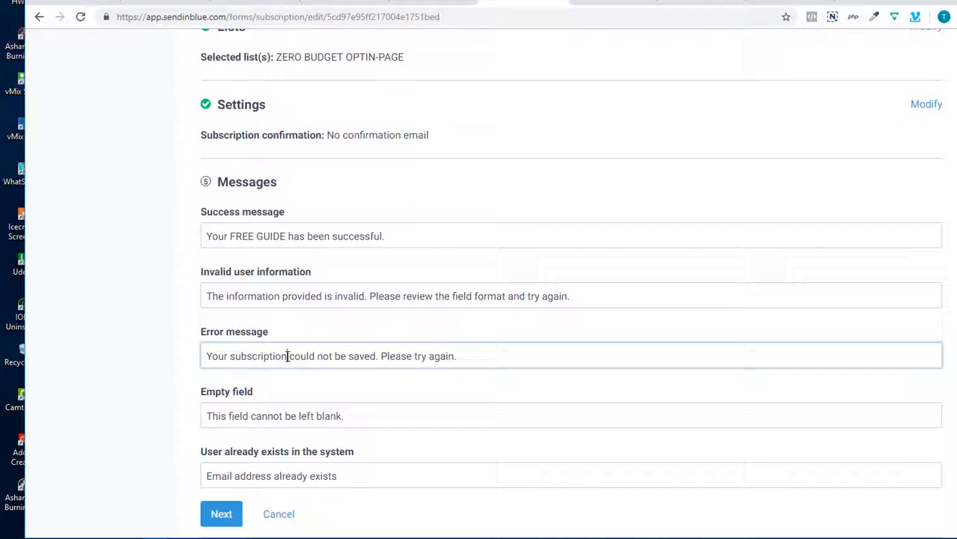
left_click_drag(286, 357, 231, 359)
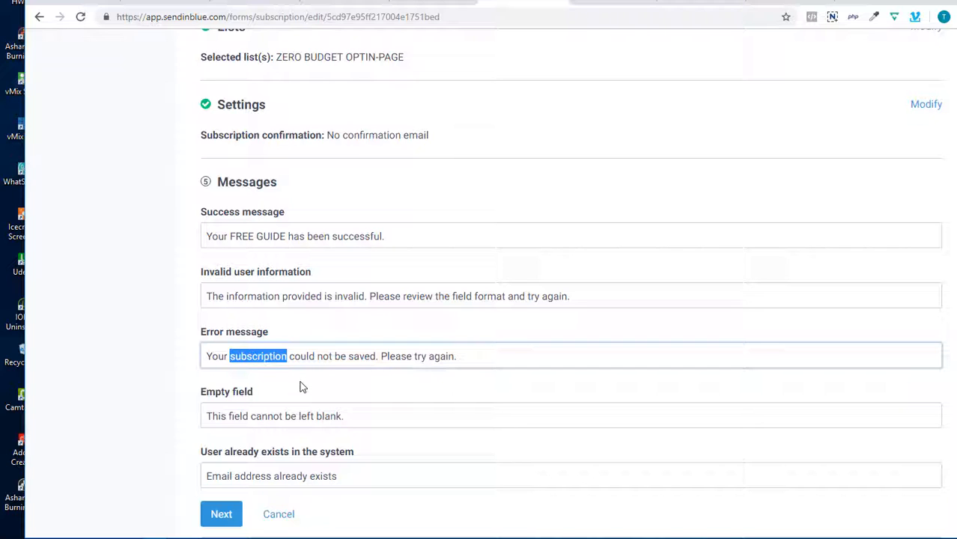
type("free gu")
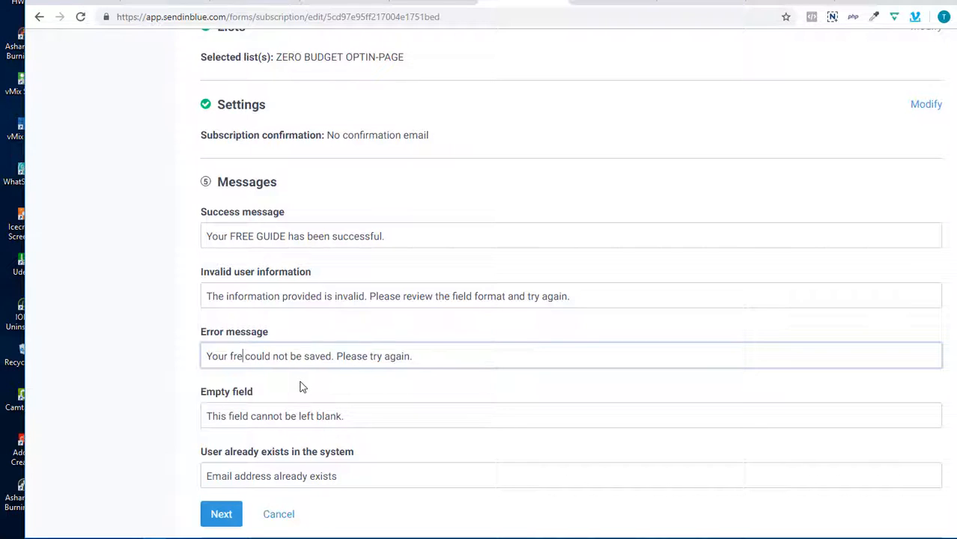
type("ide")
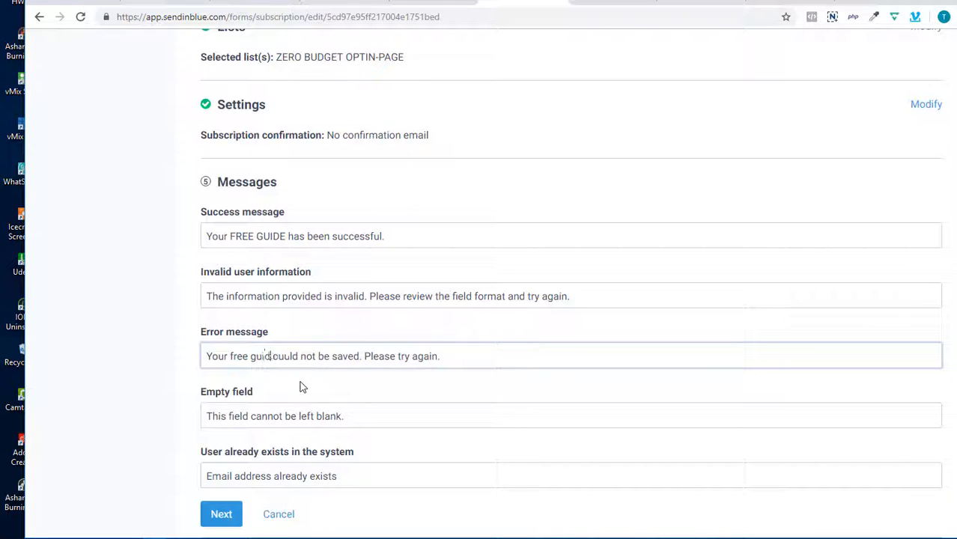
key("BackSpace")
key("BackSpace")
key("BackSpace")
key("BackSpace")
key("BackSpace")
key("BackSpace")
key("BackSpace")
key("BackSpace")
key("BackSpace")
key("BackSpace")
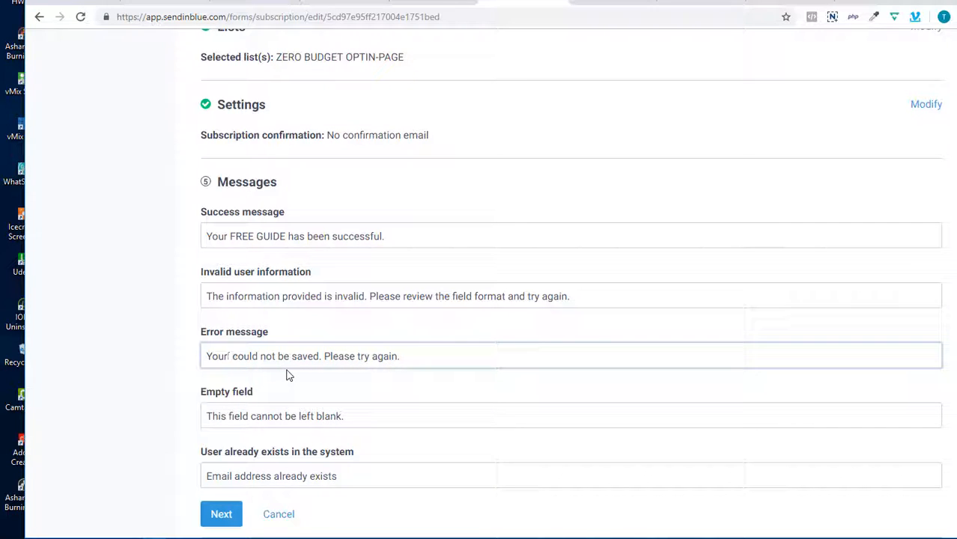
type("E ")
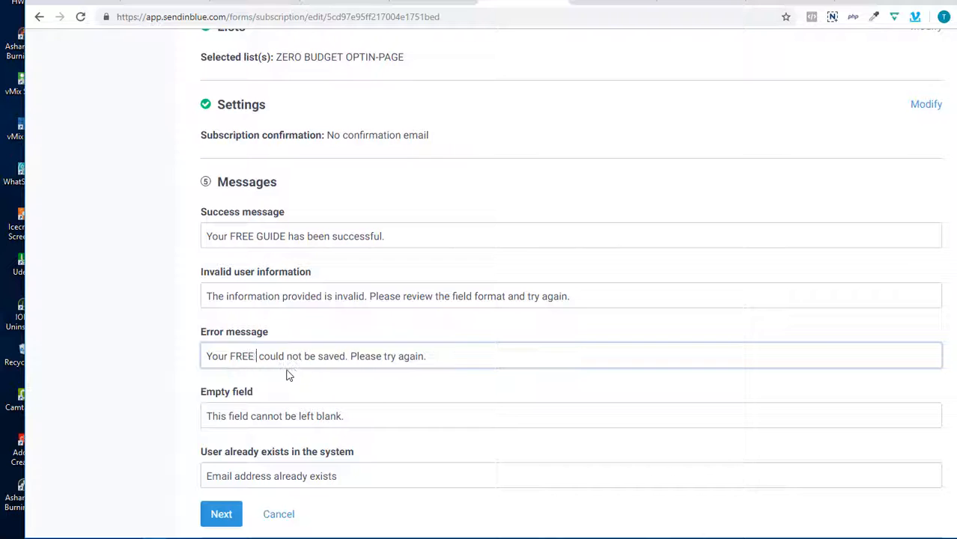
type("GUIDE")
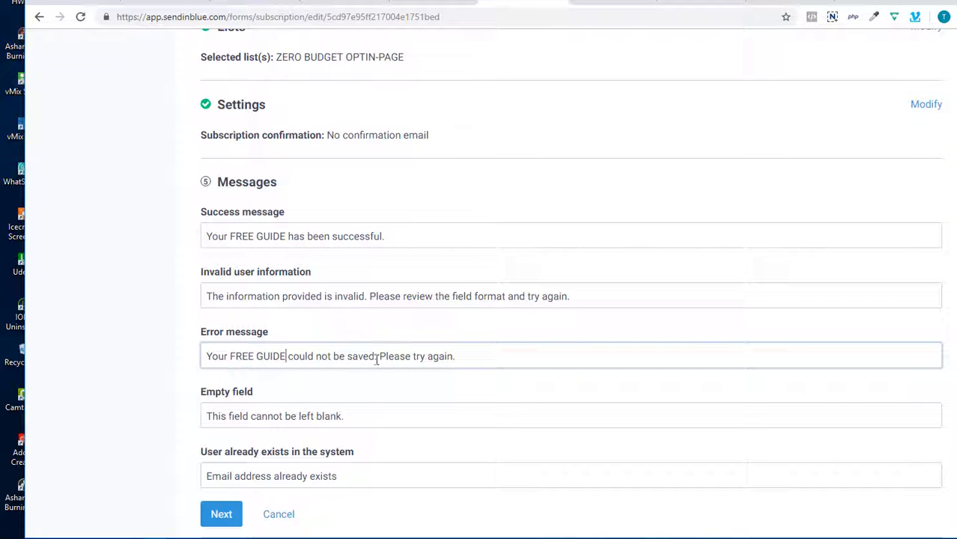
- Reword the error message as "Your DETAILS could not be saved. Please try again." and continue to the form's sharing options
left_click_drag(285, 354, 231, 358)
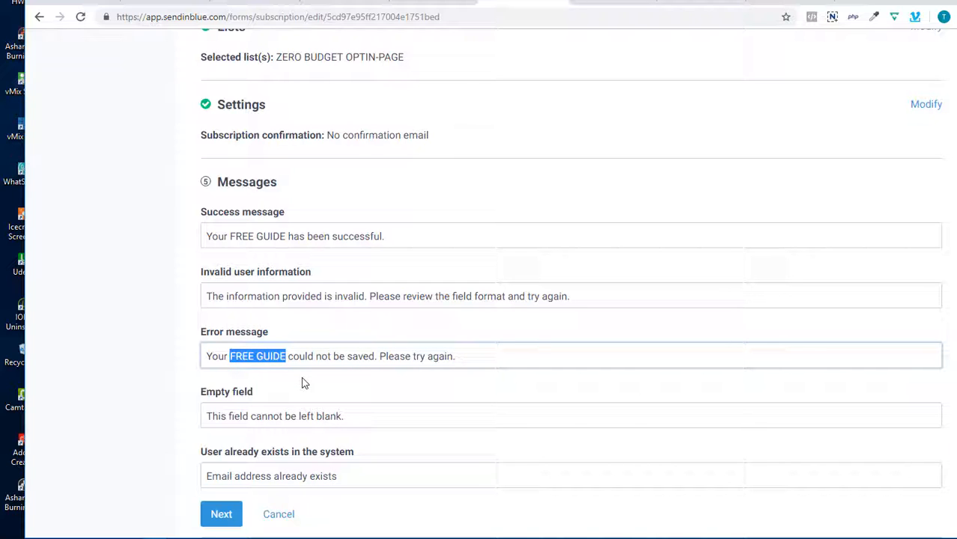
type("DETAILS")
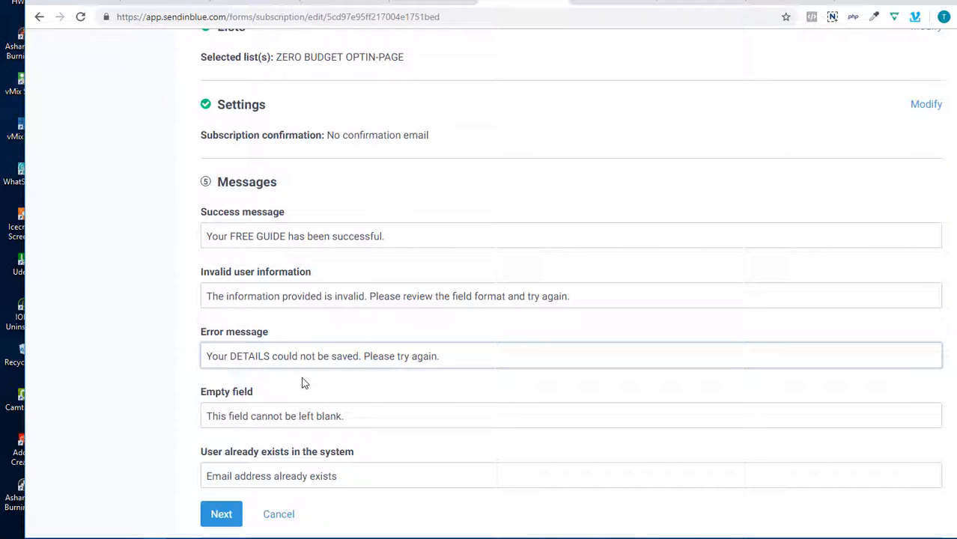
scroll(298, 391, "down", 2)
scroll(338, 108, "up", 1)
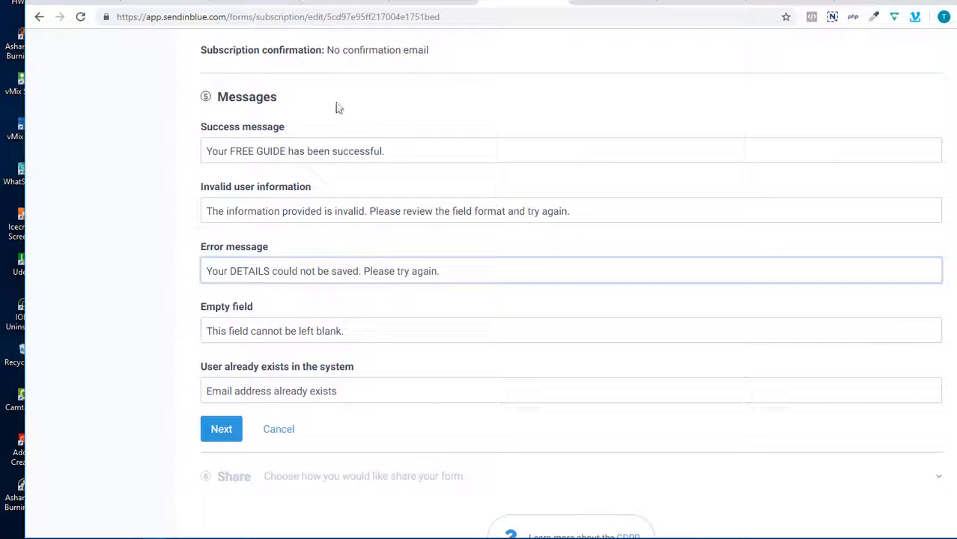
left_click(221, 431)
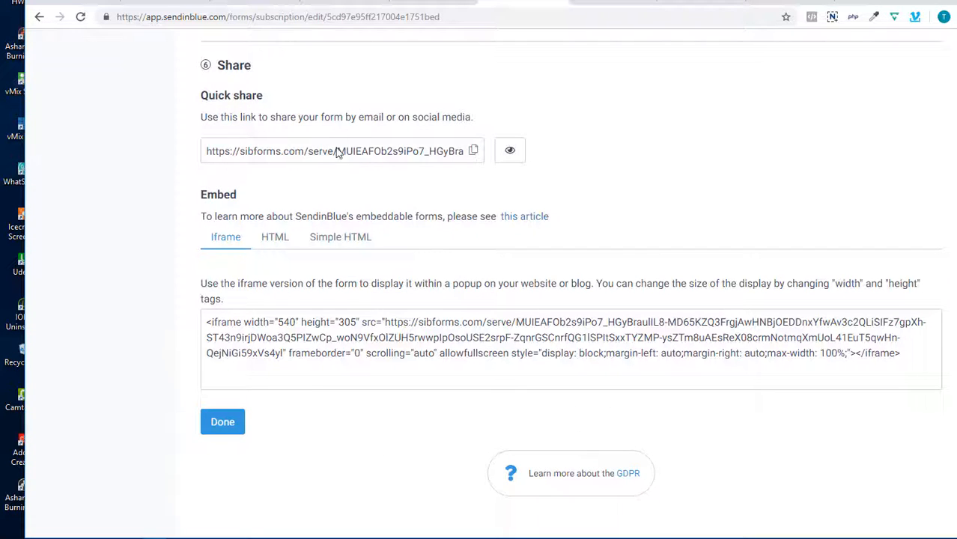
- Copy the form's full Iframe embed code
left_click(347, 157)
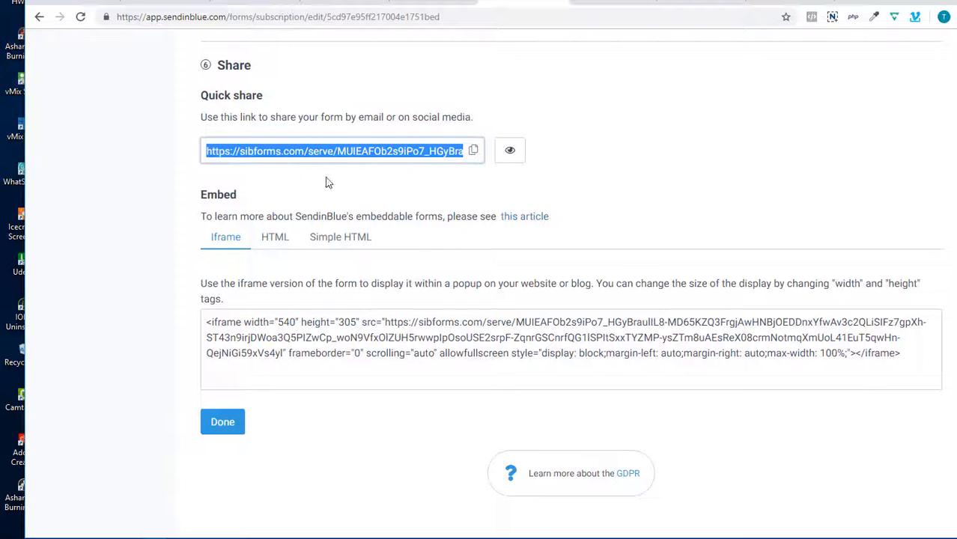
left_click(228, 242)
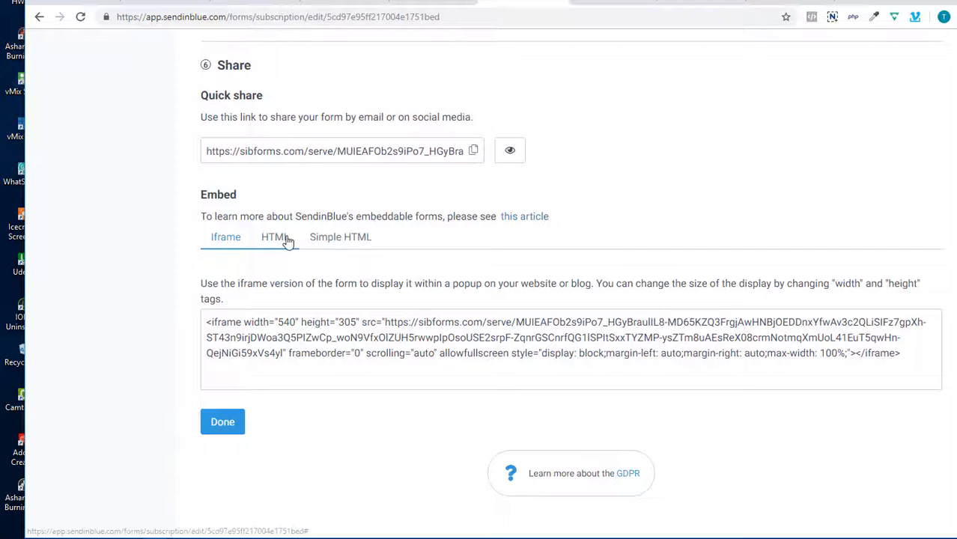
left_click(284, 366)
right_click(290, 315)
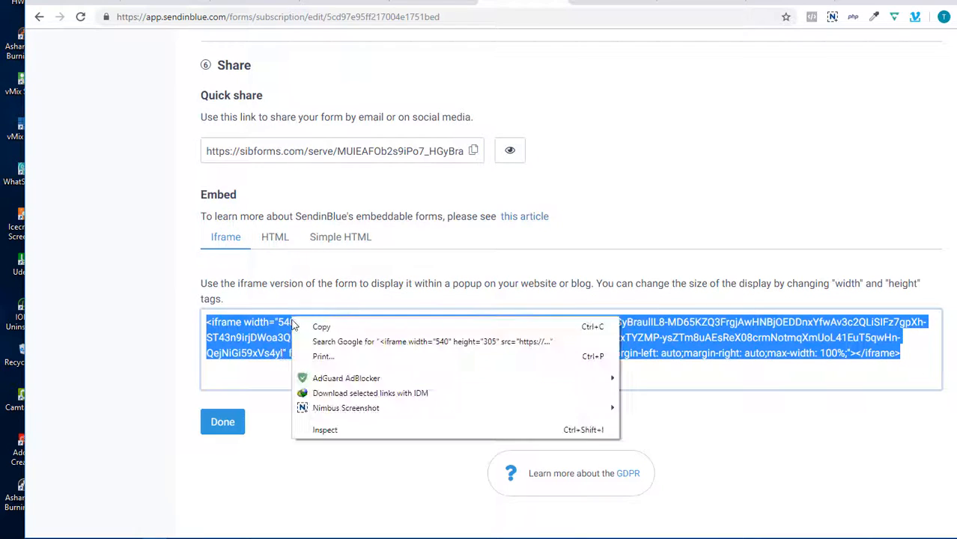
left_click(319, 325)
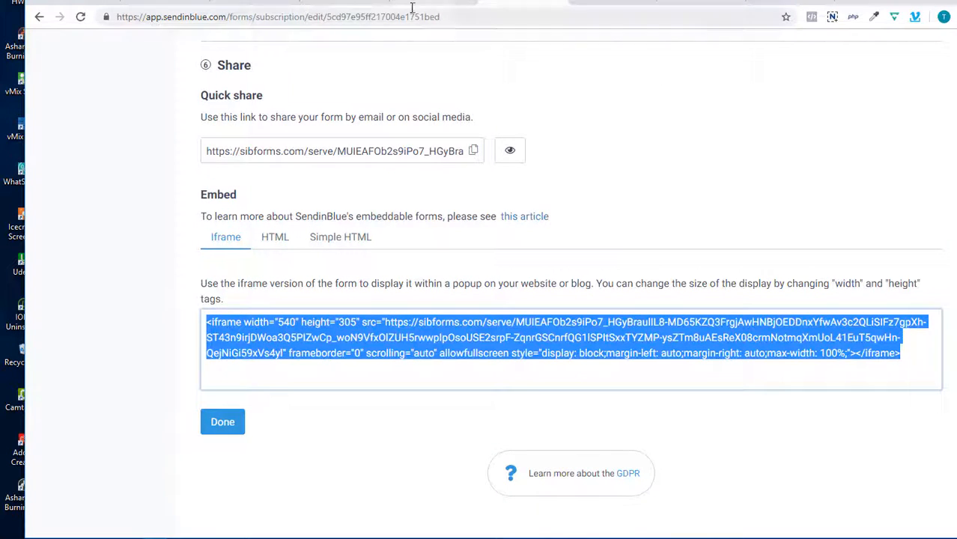
- Switch to the Wix editor and narrow the "WITH ALMOST ZERO BUDGET" subtitle's text box to about 540 px wide
left_click(372, 3)
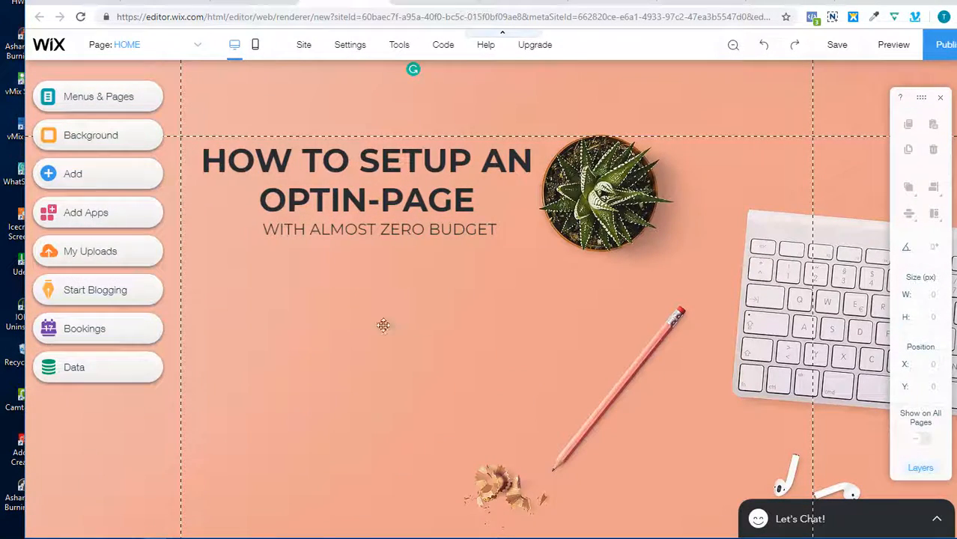
left_click(401, 234)
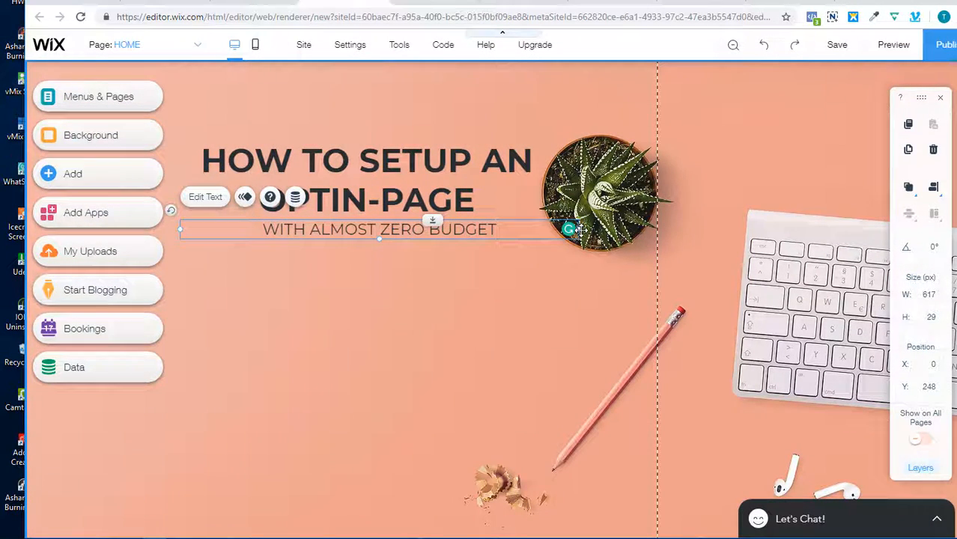
left_click_drag(569, 234, 526, 234)
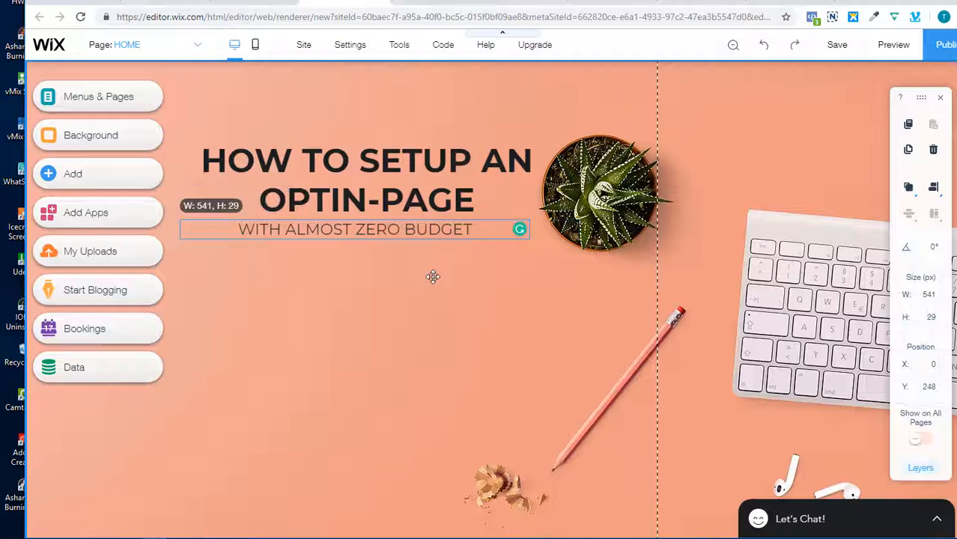
left_click(304, 283)
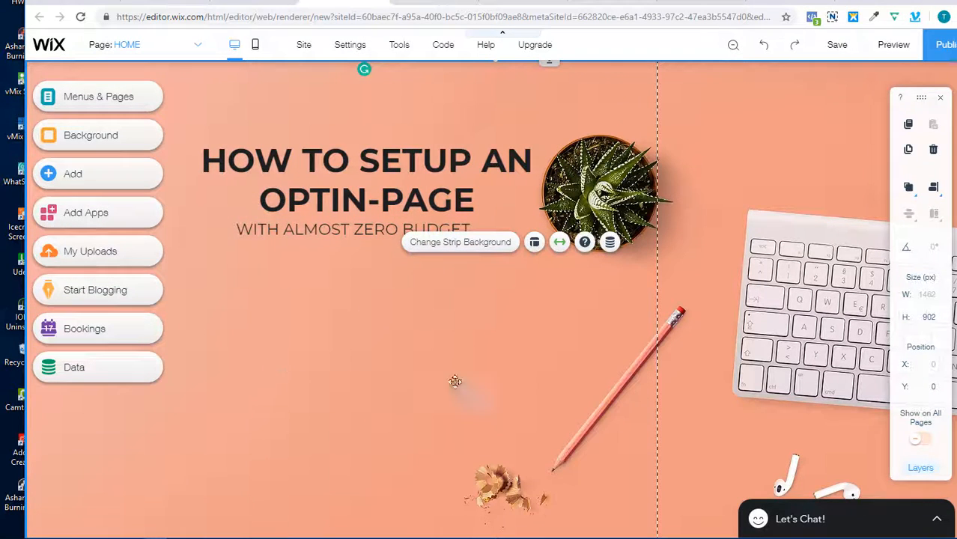
- Add an HTML iframe embed element to the page below the "HOW TO SETUP AN OPTIN-PAGE" heading
left_click(63, 179)
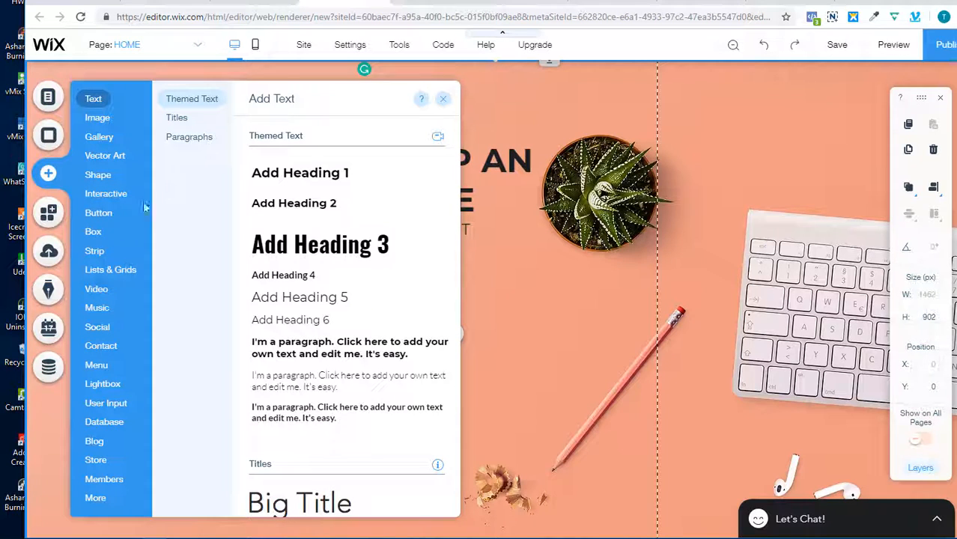
left_click(95, 498)
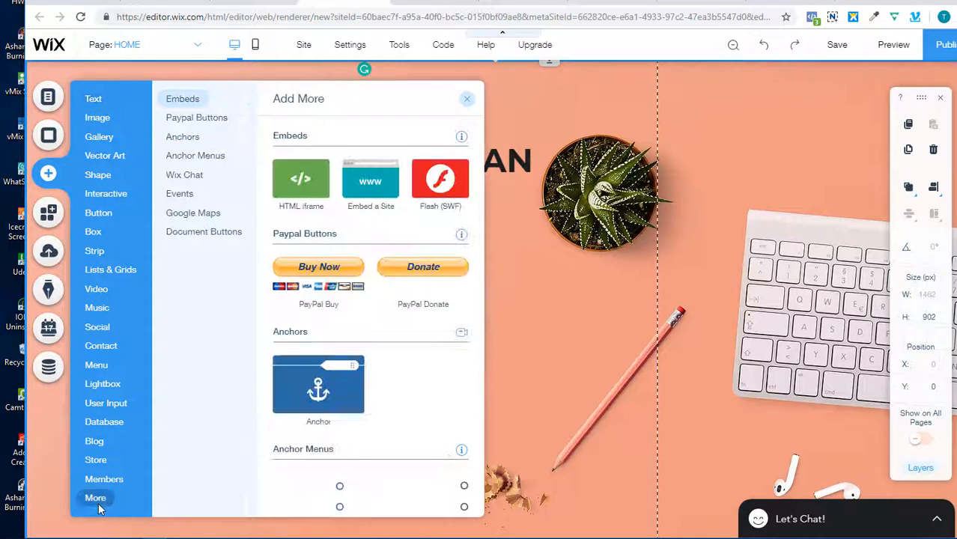
left_click(312, 182)
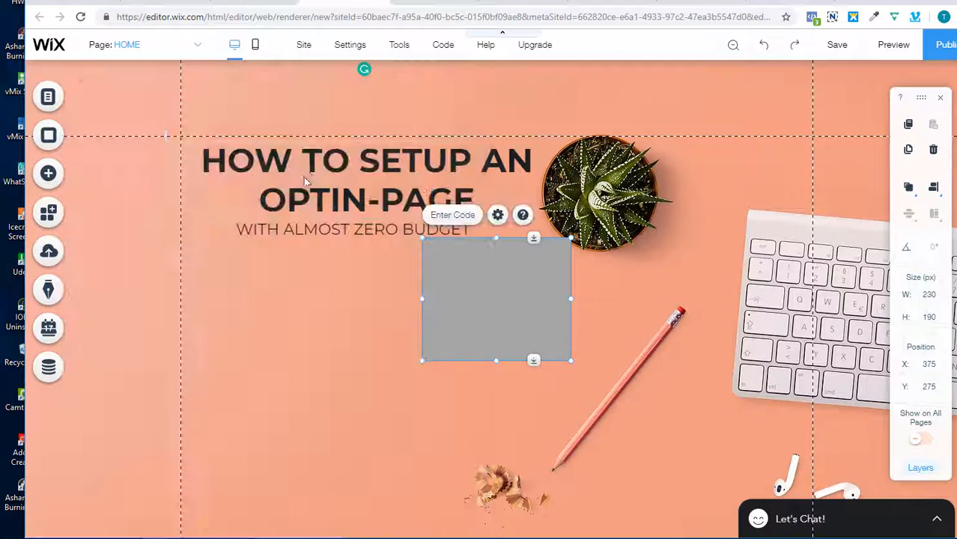
- Paste the copied Sendinblue iframe code into the embed element's code settings, check it through and apply it
left_click(466, 220)
right_click(657, 432)
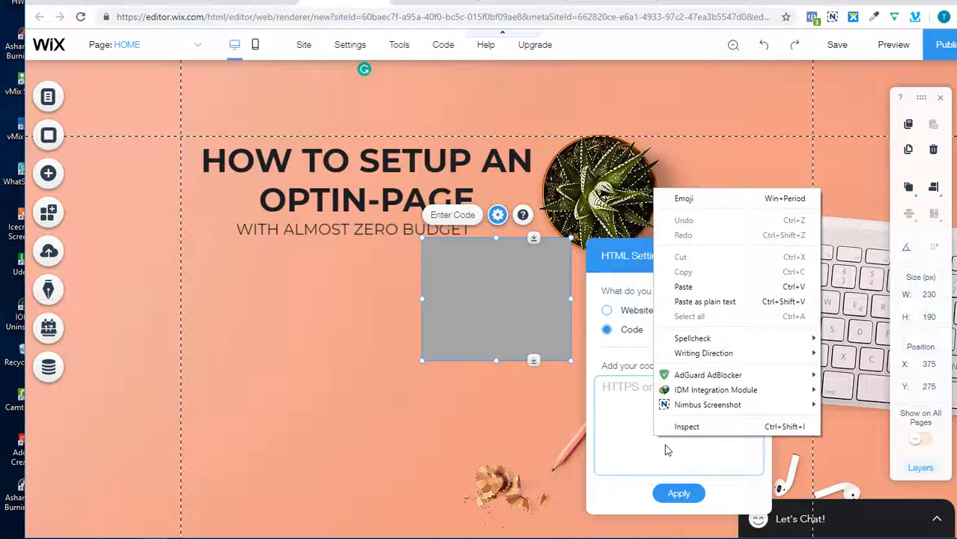
left_click(688, 286)
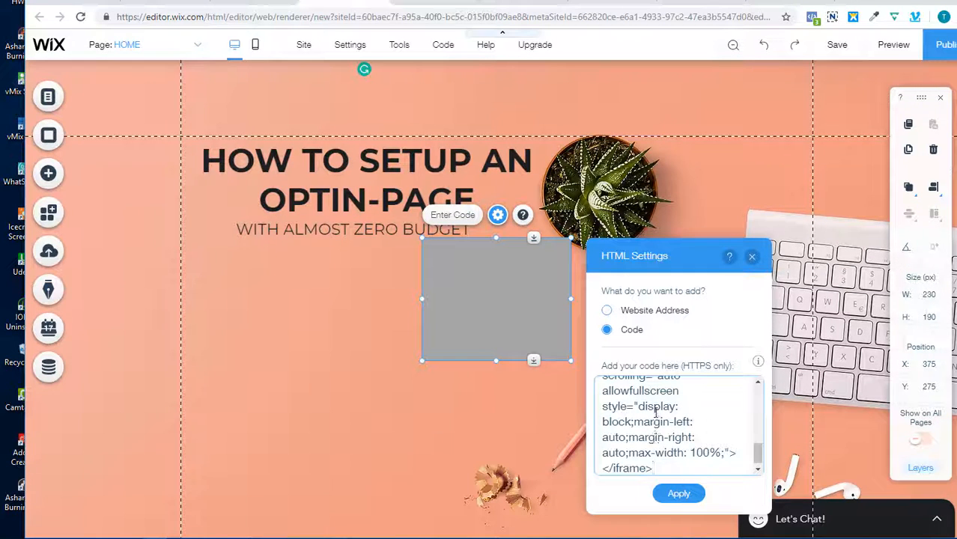
scroll(656, 411, "up", 10)
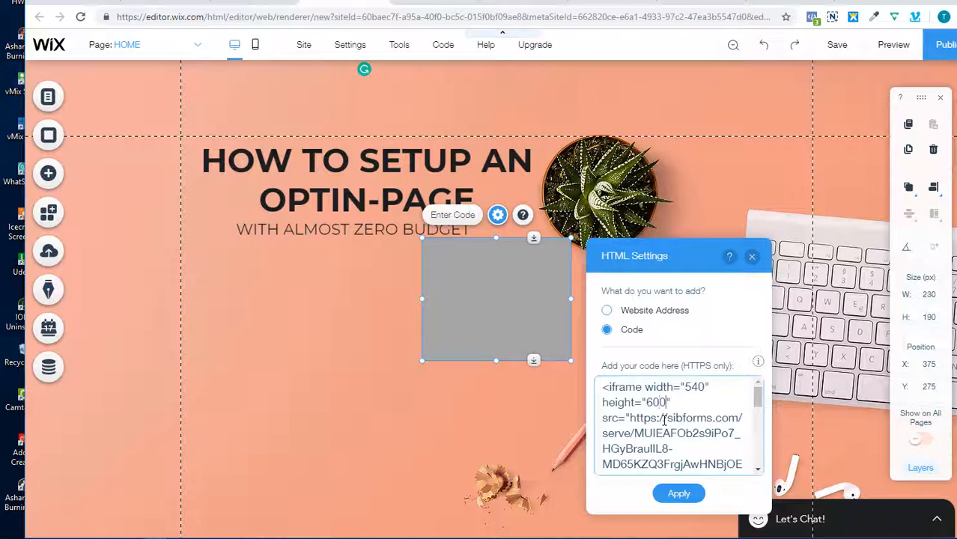
scroll(654, 442, "down", 10)
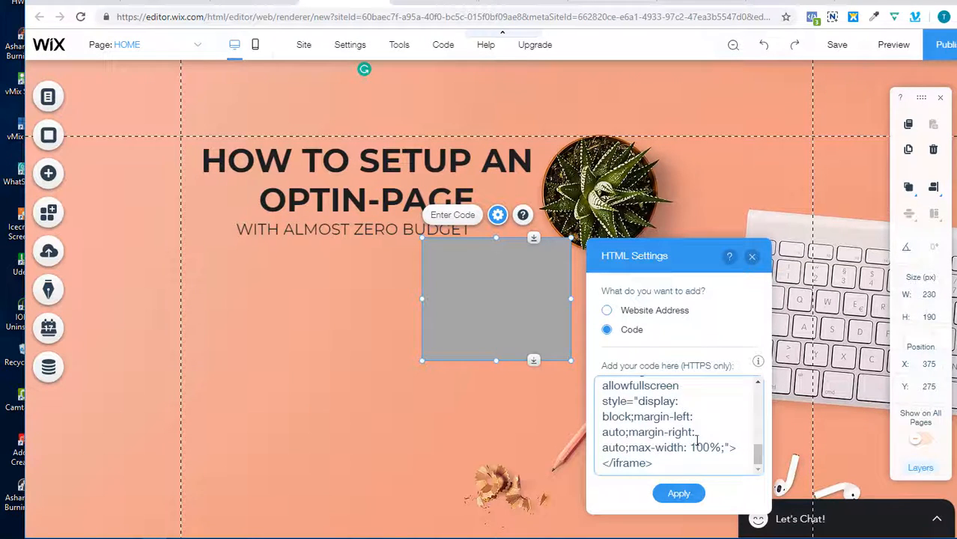
left_click(680, 502)
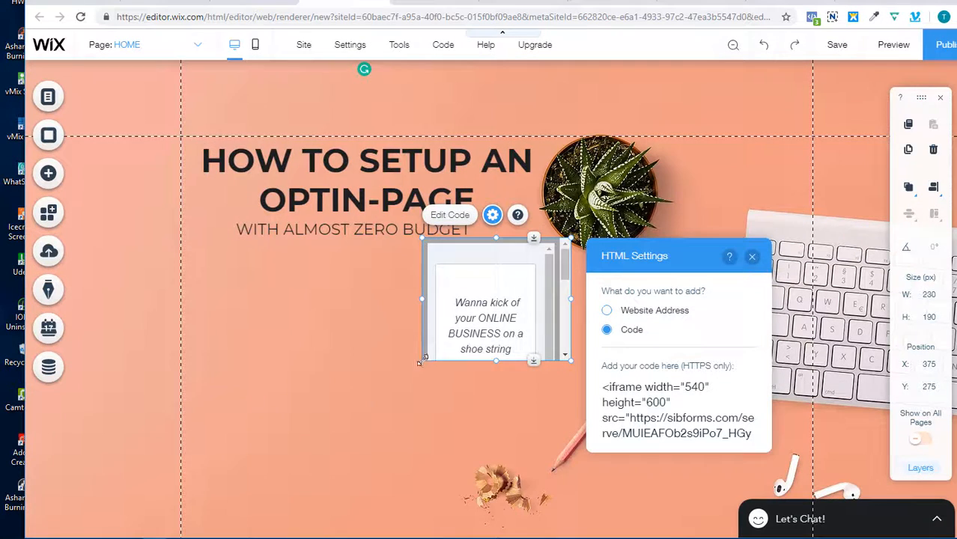
- Enlarge the embedded form to about 492 × 620 px and move it to about X 244, Y 310 below the subtitle
left_click_drag(420, 363, 253, 531)
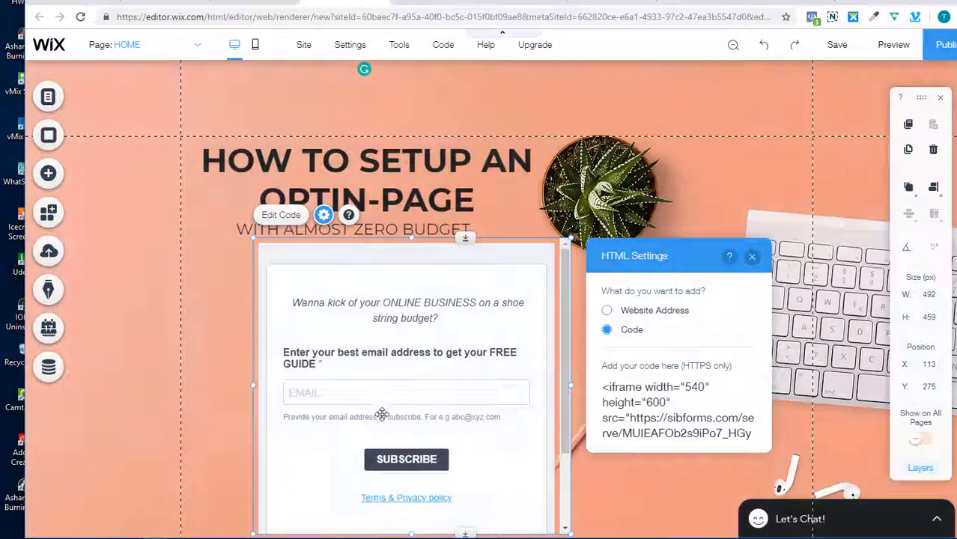
scroll(341, 411, "down", 2)
left_click_drag(409, 406, 404, 509)
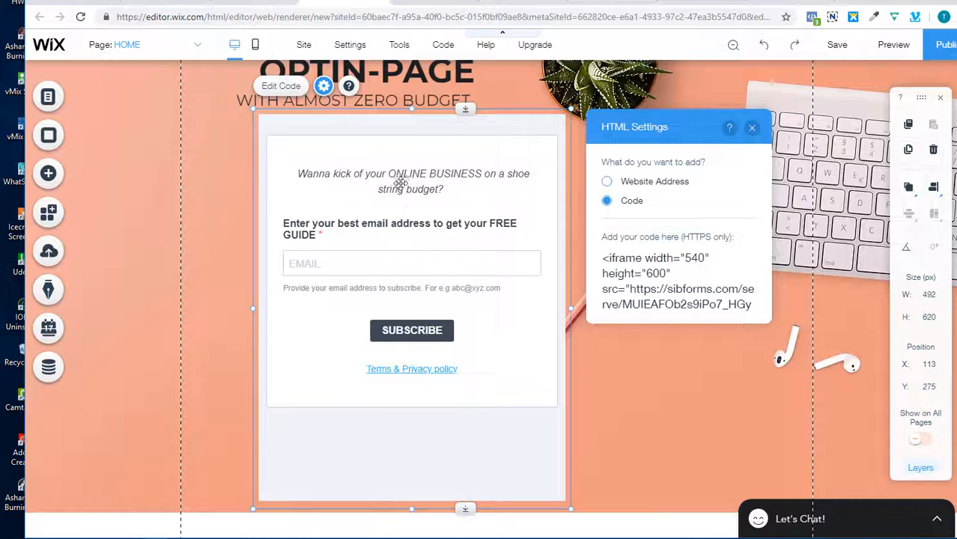
scroll(404, 198, "up", 1)
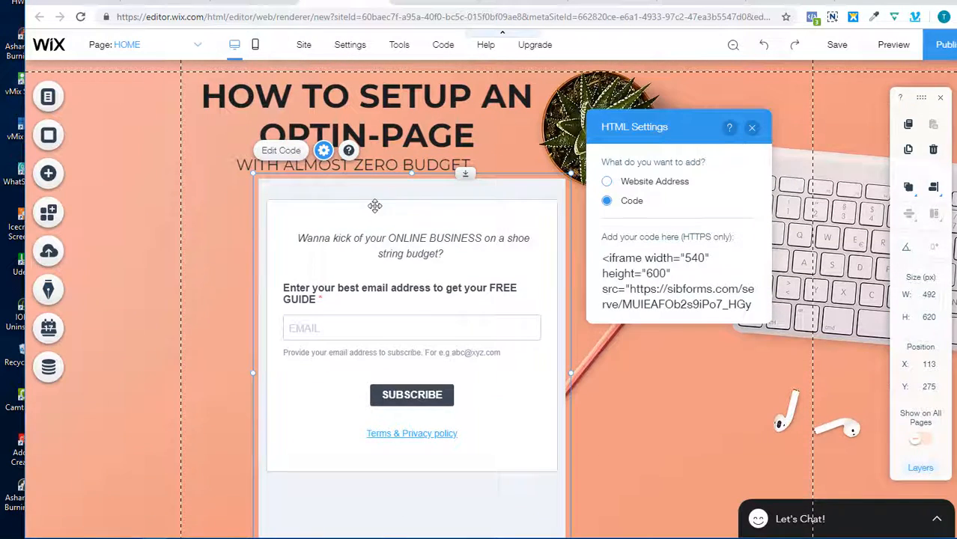
left_click_drag(390, 204, 474, 226)
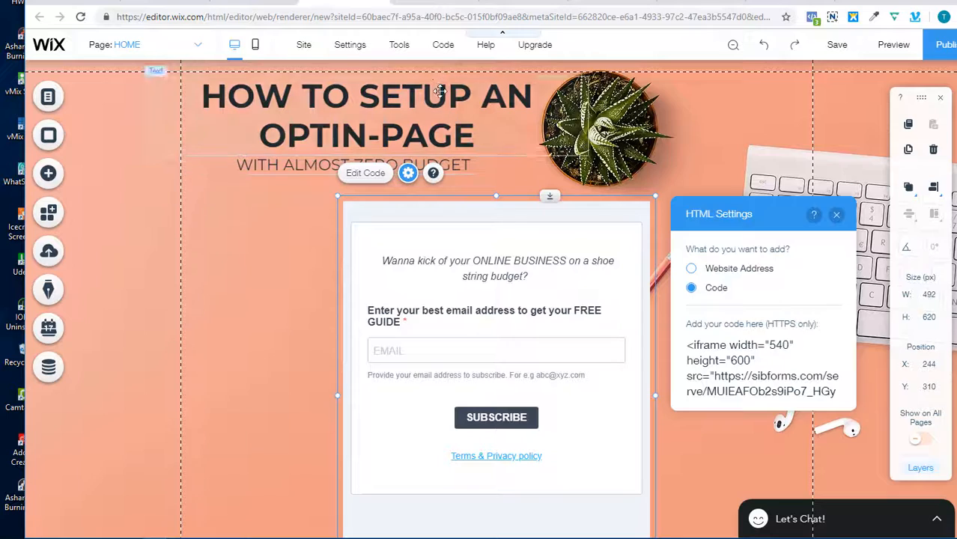
- Shift the main heading sideways to X 0 and move the embedded form across to about X 359, Y 310
left_click(438, 88)
left_click_drag(448, 99, 483, 95)
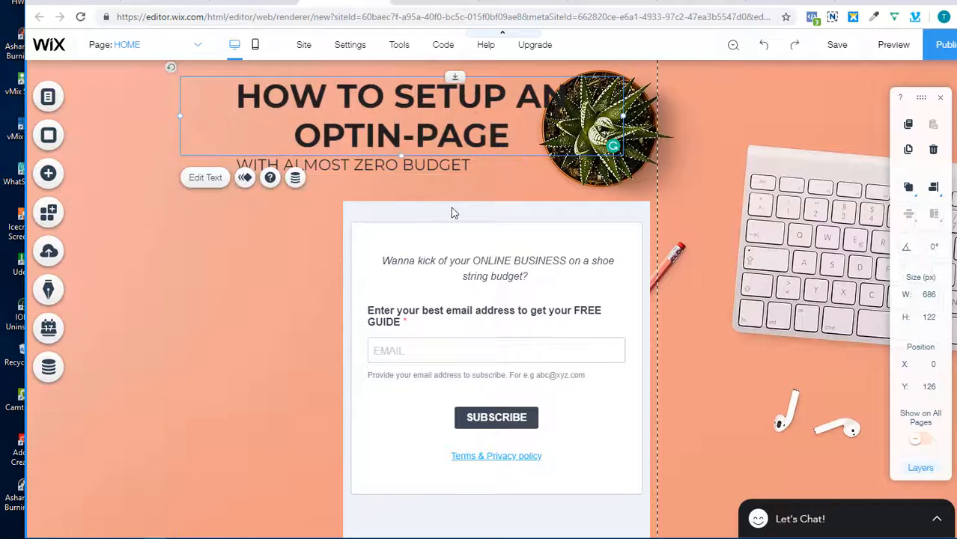
left_click_drag(453, 212, 571, 218)
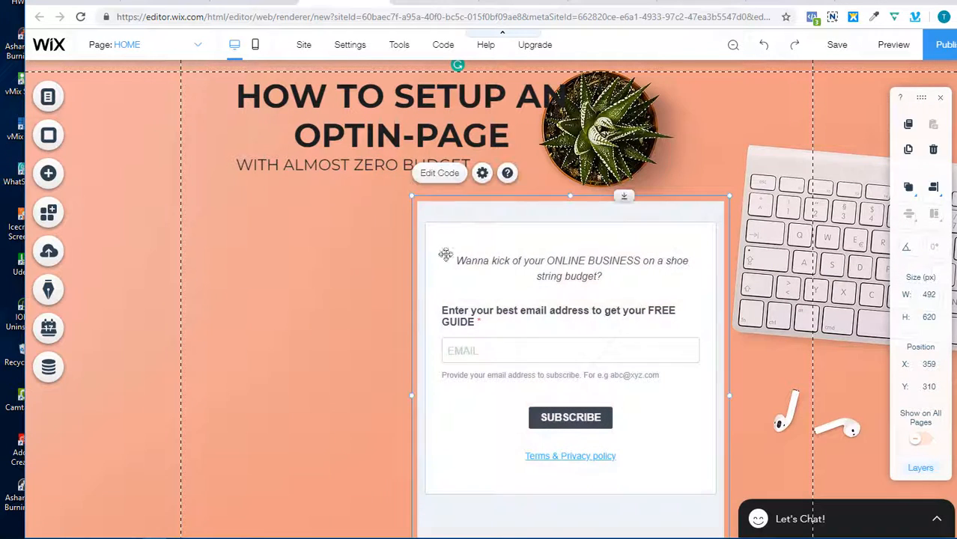
- Open the site's own image uploads to choose an image for the page
left_click(212, 304)
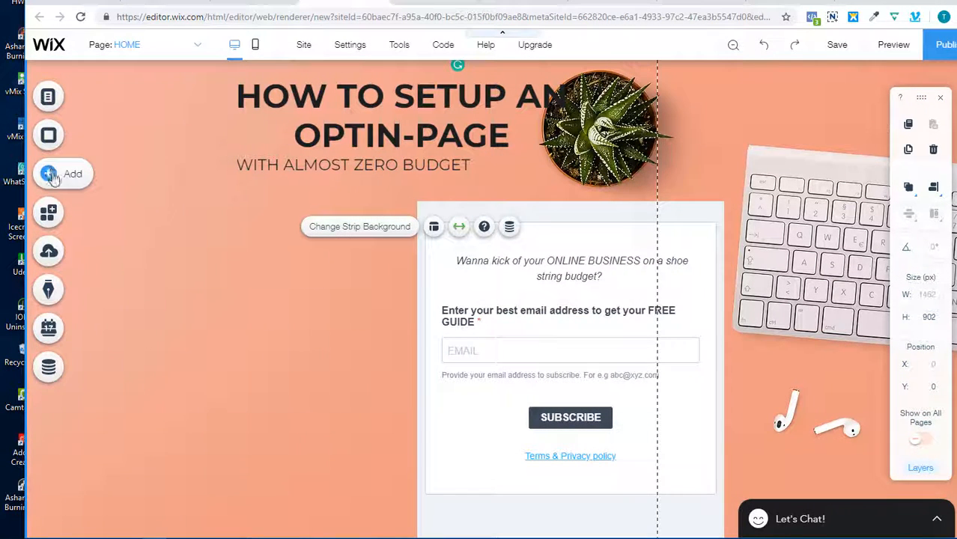
left_click(50, 176)
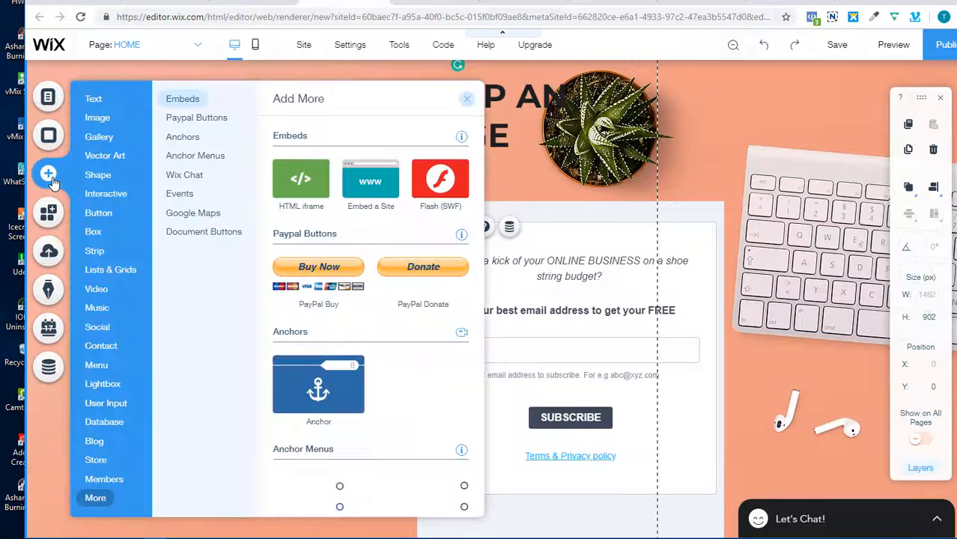
left_click(105, 119)
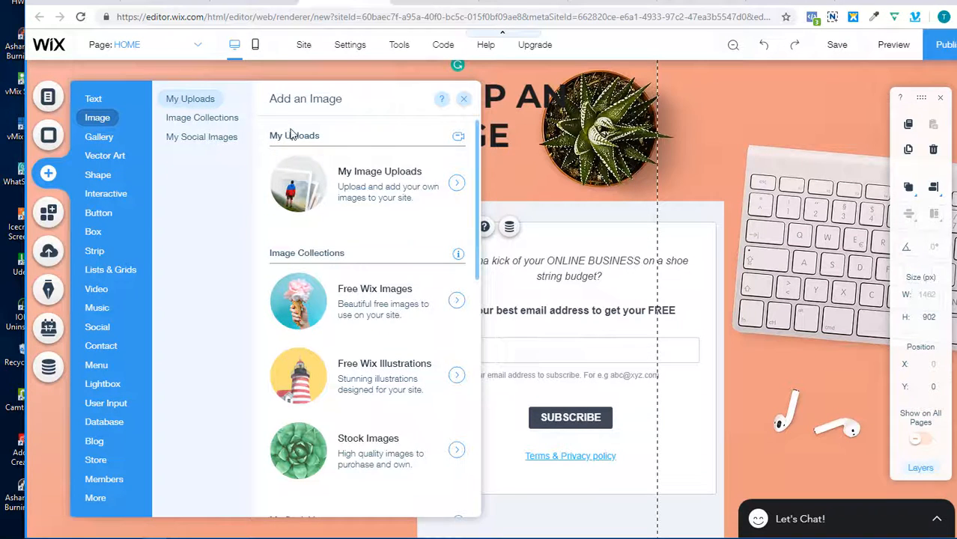
left_click(458, 185)
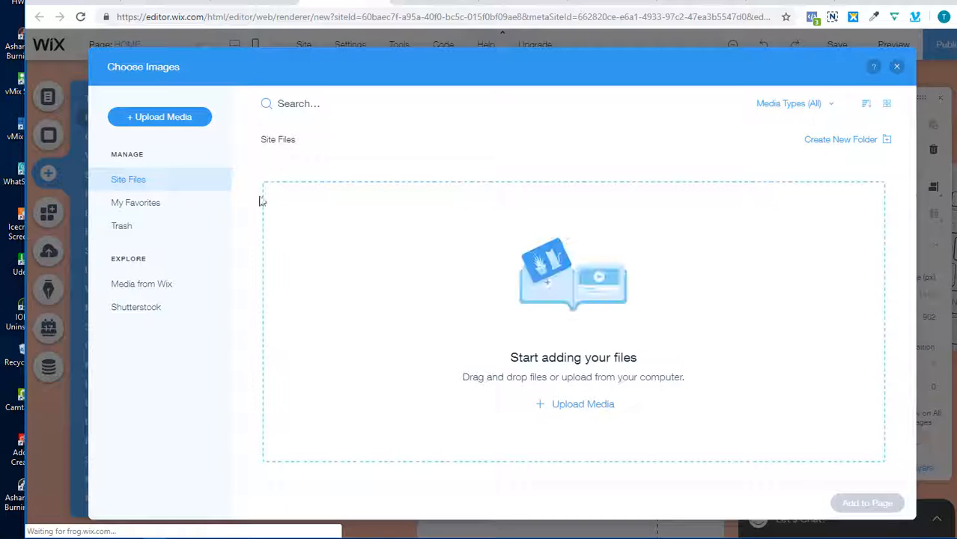
left_click(171, 118)
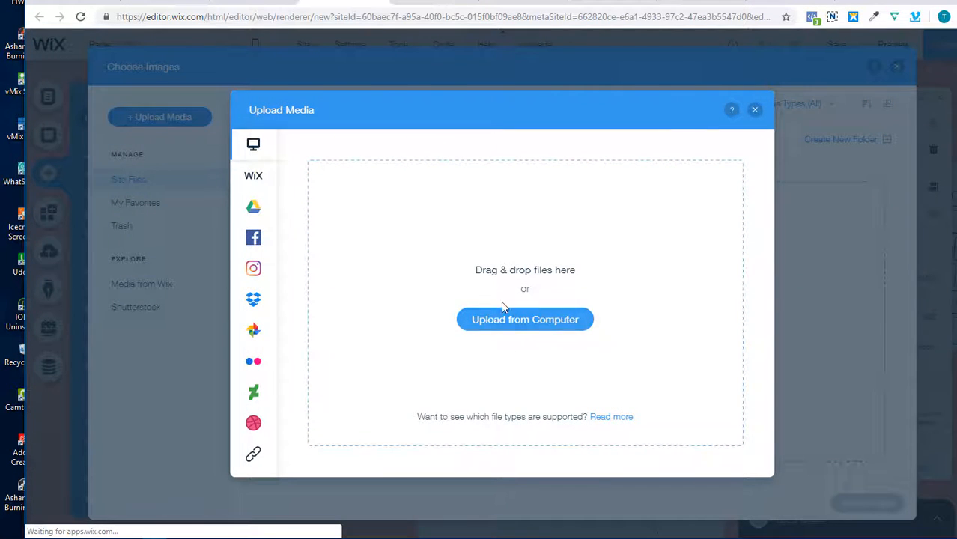
left_click(753, 111)
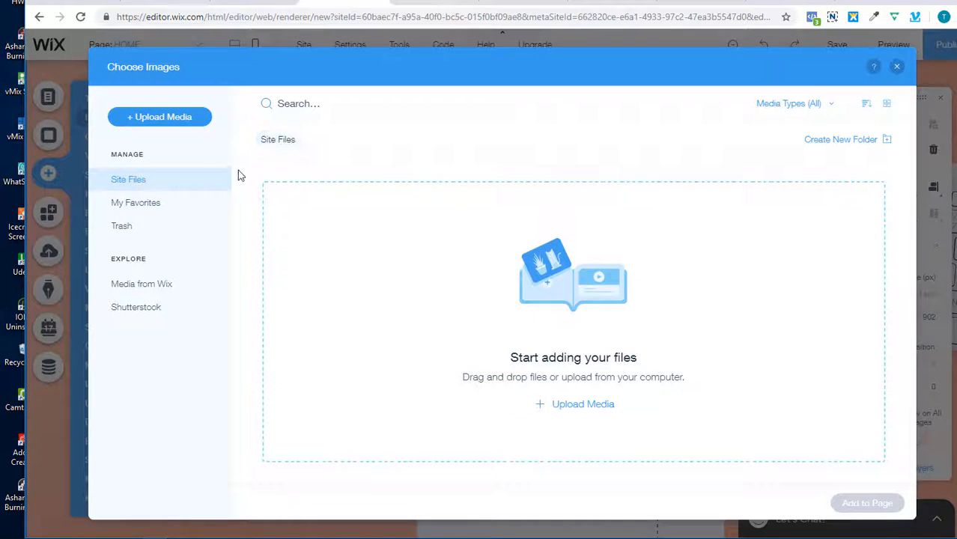
left_click(151, 209)
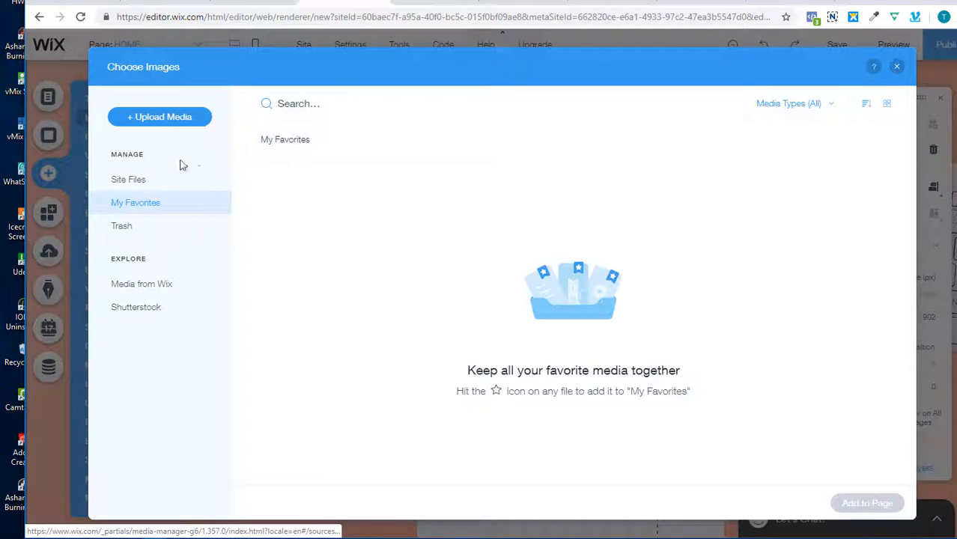
left_click(141, 181)
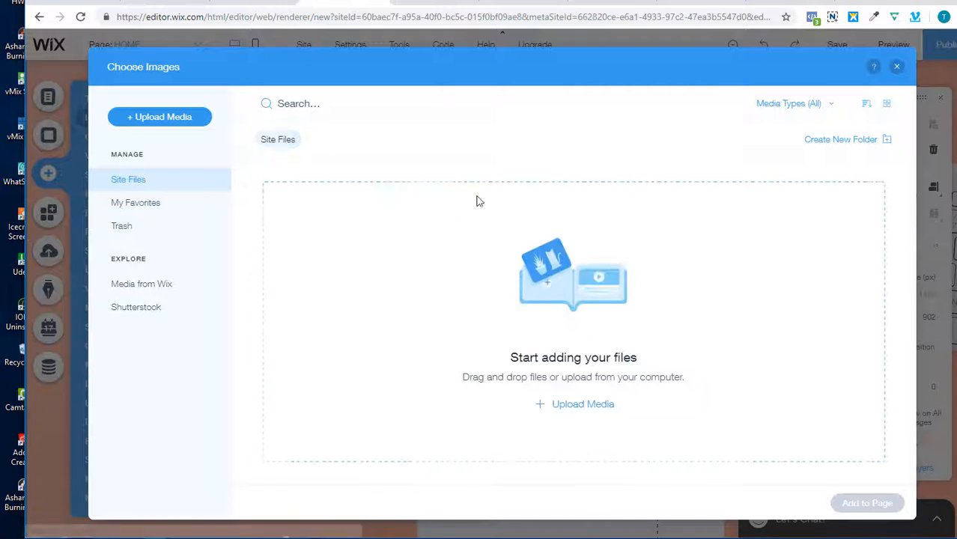
- Upload canny-ebook-cover.png from the computer's Downloads folder to the site files
left_click(582, 405)
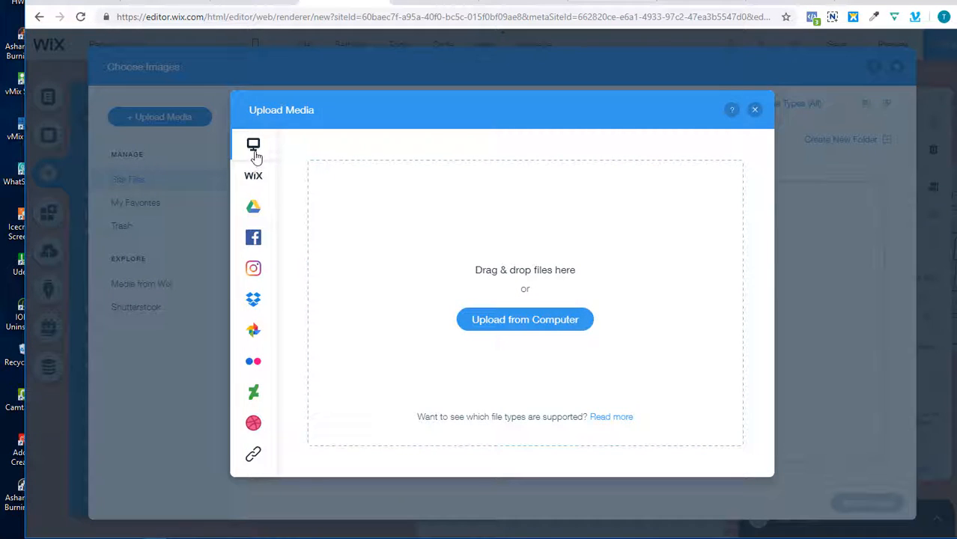
left_click(487, 317)
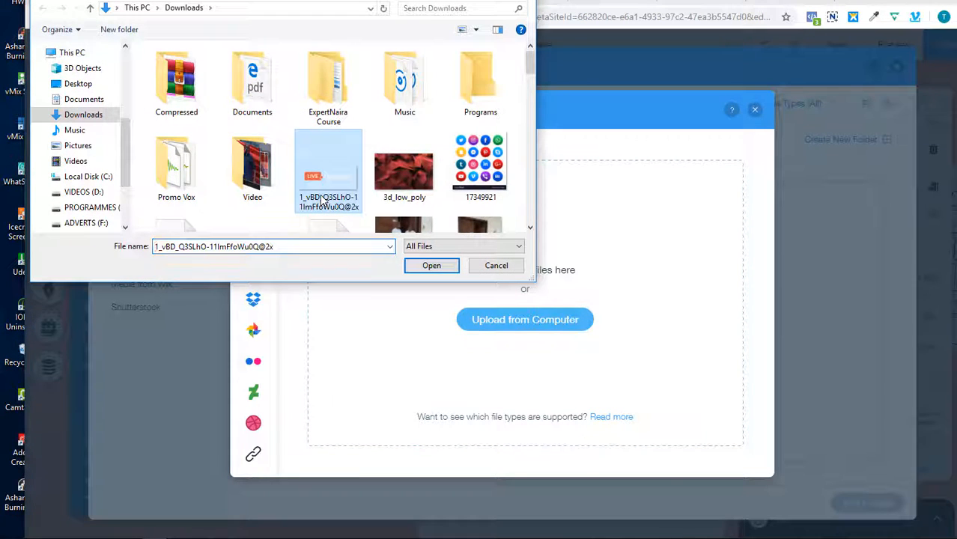
scroll(321, 201, "down", 3)
left_click(252, 79)
left_click(432, 266)
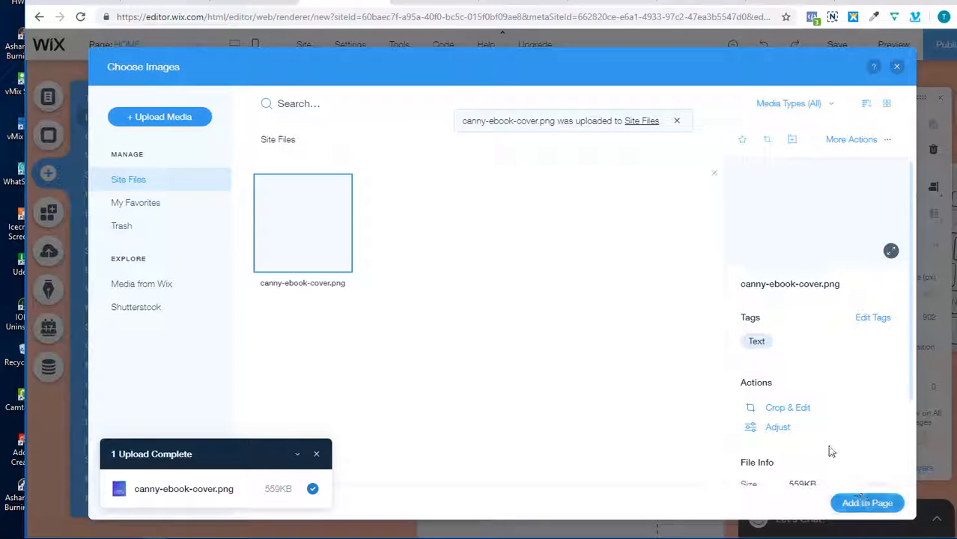
- Check the resolution in the uploaded ebook cover's file info and add the image to the page
scroll(830, 451, "down", 3)
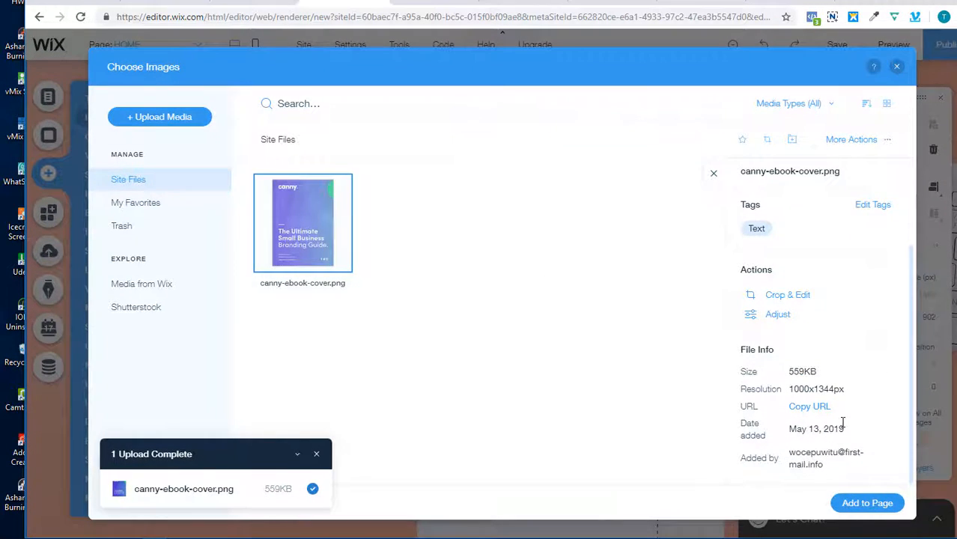
scroll(822, 386, "up", 3)
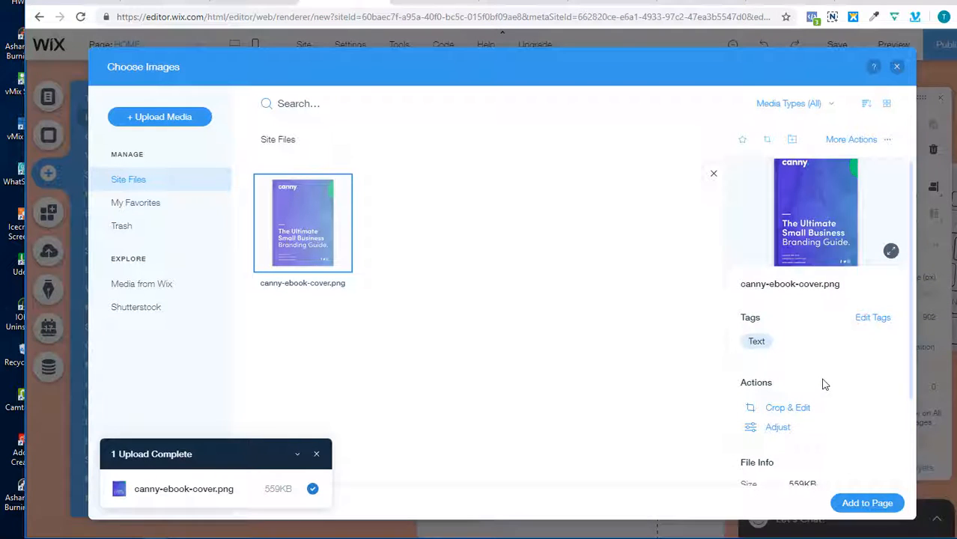
scroll(824, 384, "down", 3)
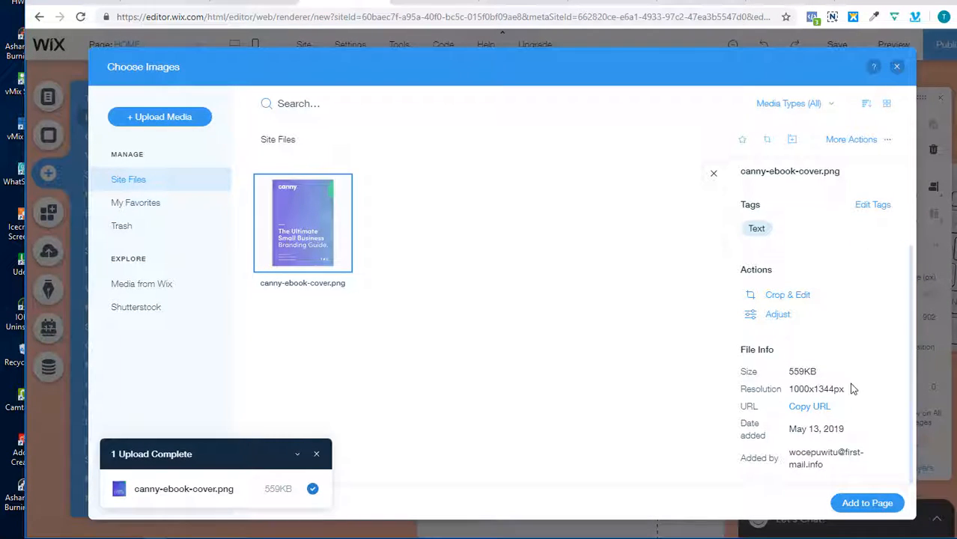
left_click_drag(852, 389, 797, 405)
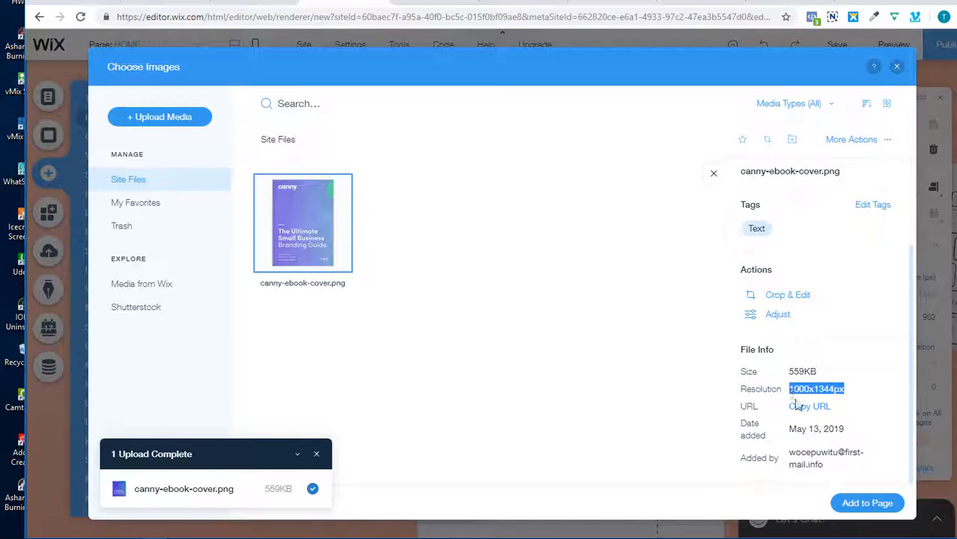
left_click(864, 504)
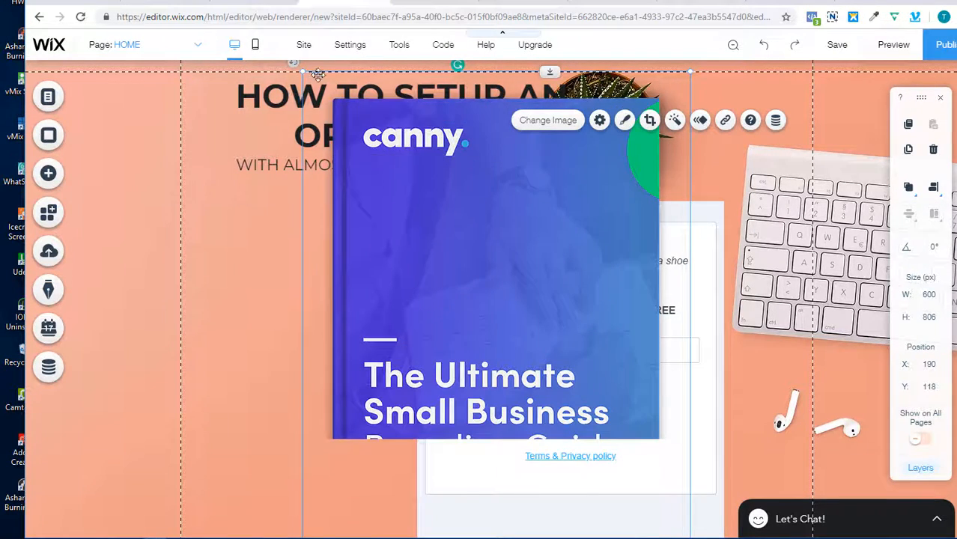
- Resize the ebook cover to about 288 × 383 px and place it beside the embedded form at about X 45, Y 304
left_click_drag(304, 73, 524, 367)
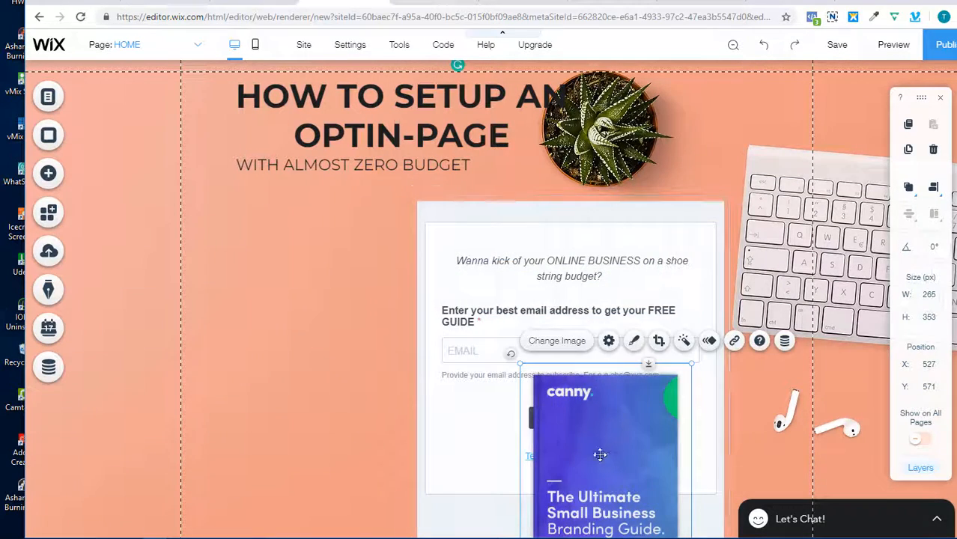
left_click_drag(603, 442, 325, 304)
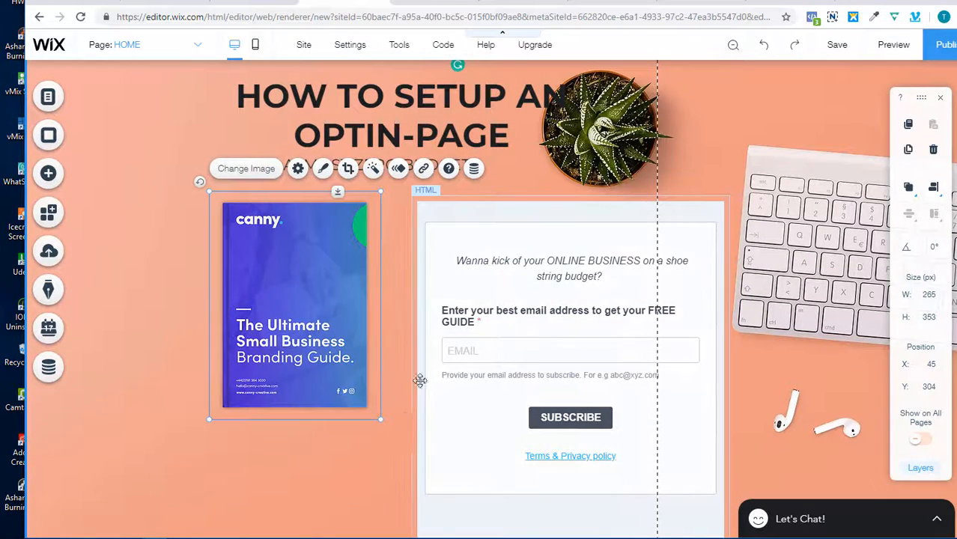
left_click_drag(379, 419, 402, 432)
scroll(611, 298, "down", 3)
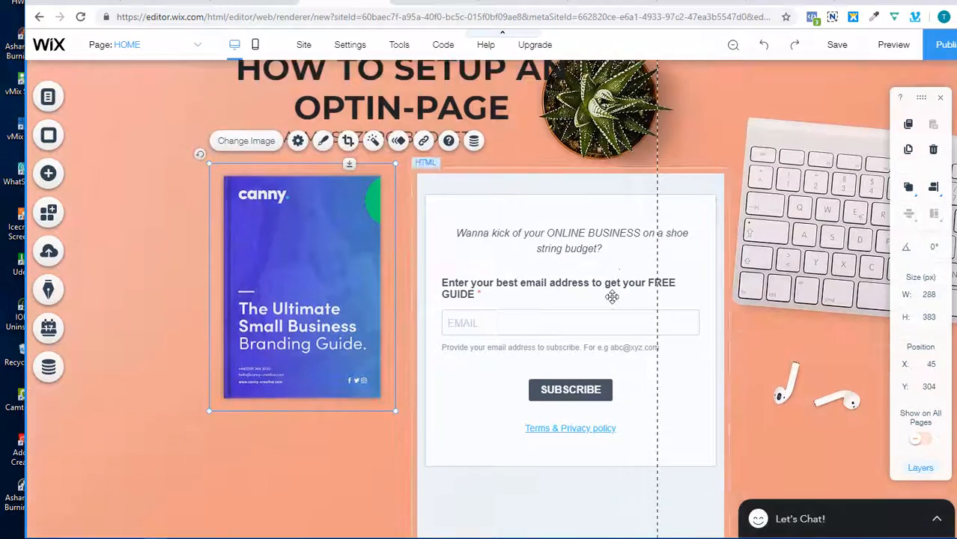
scroll(612, 298, "up", 1)
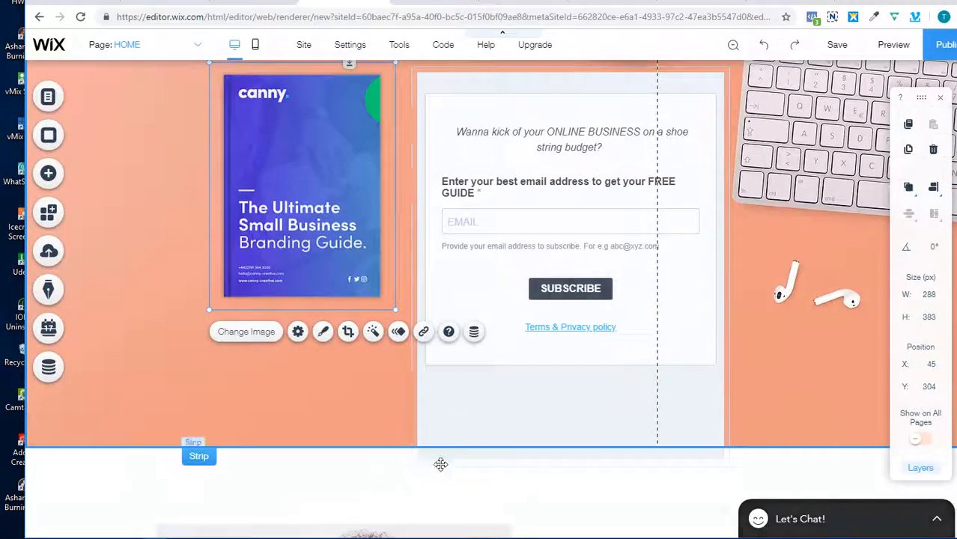
scroll(567, 447, "down", 2)
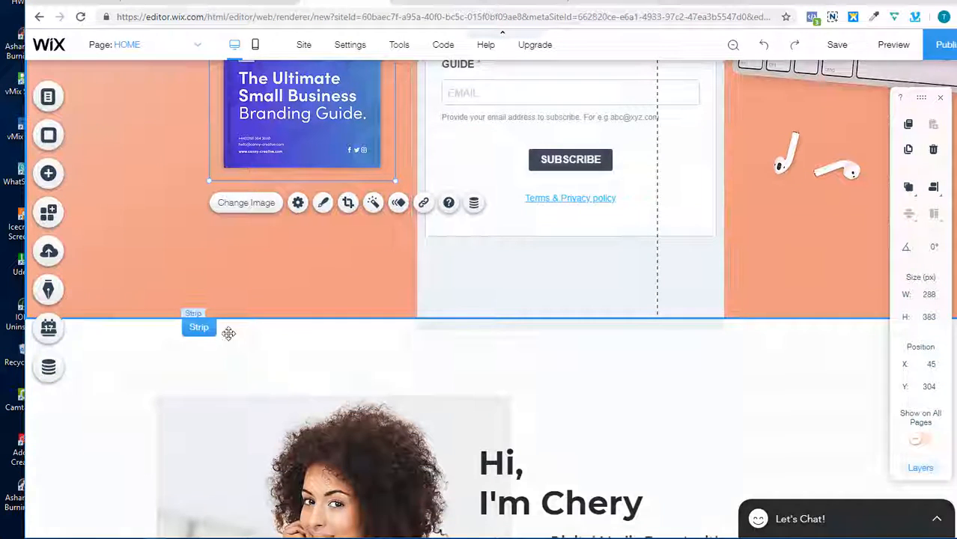
- Delete the "Hi, I'm Chery" introduction strip below the opt-in section
left_click(189, 337)
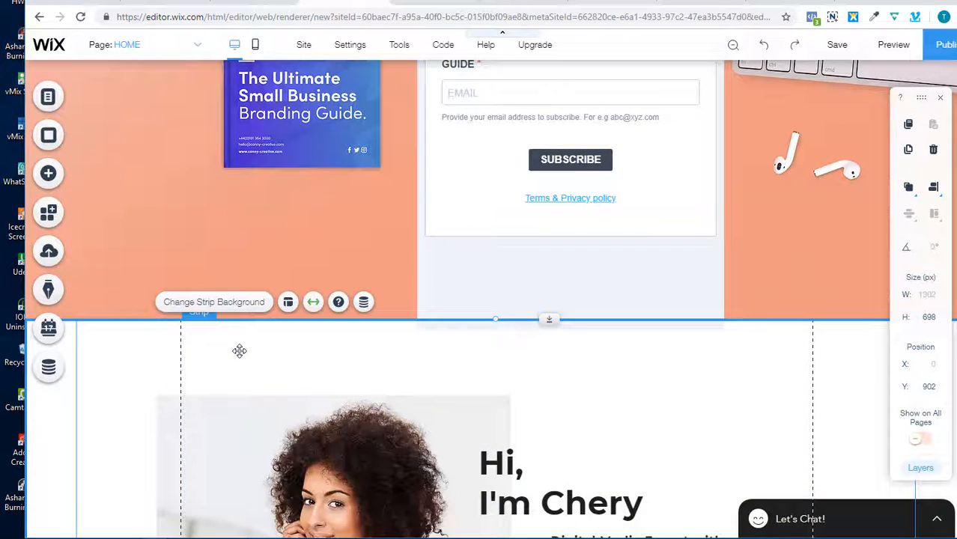
key("Delete")
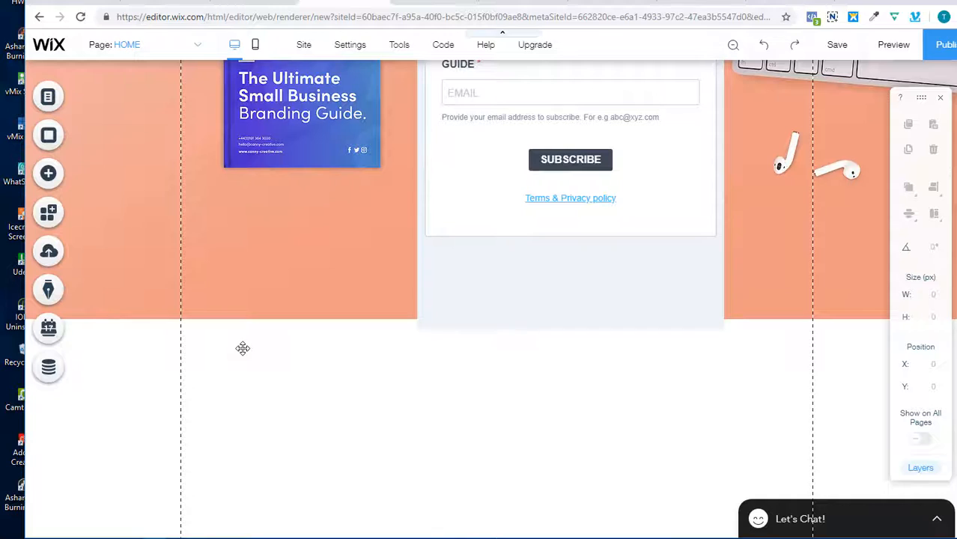
scroll(405, 355, "up", 5)
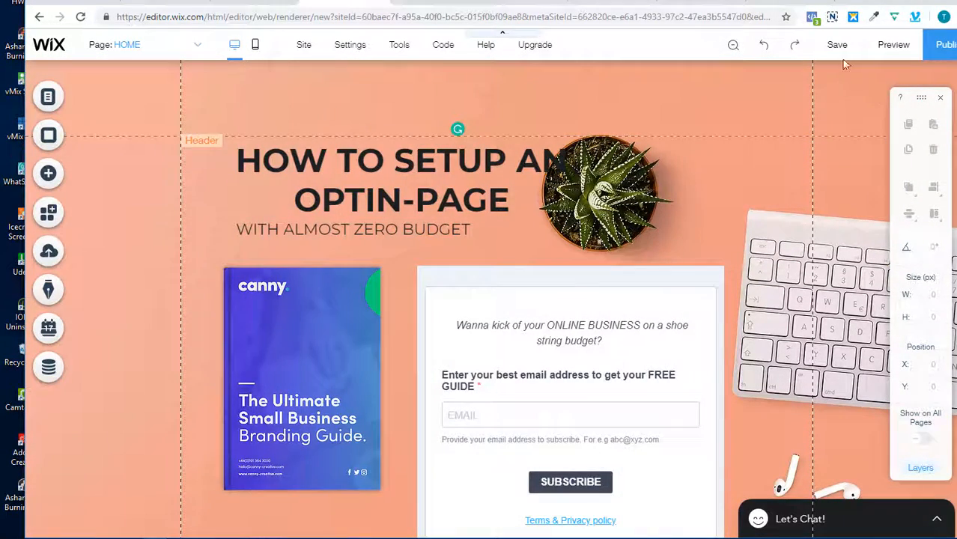
scroll(603, 223, "up", 1)
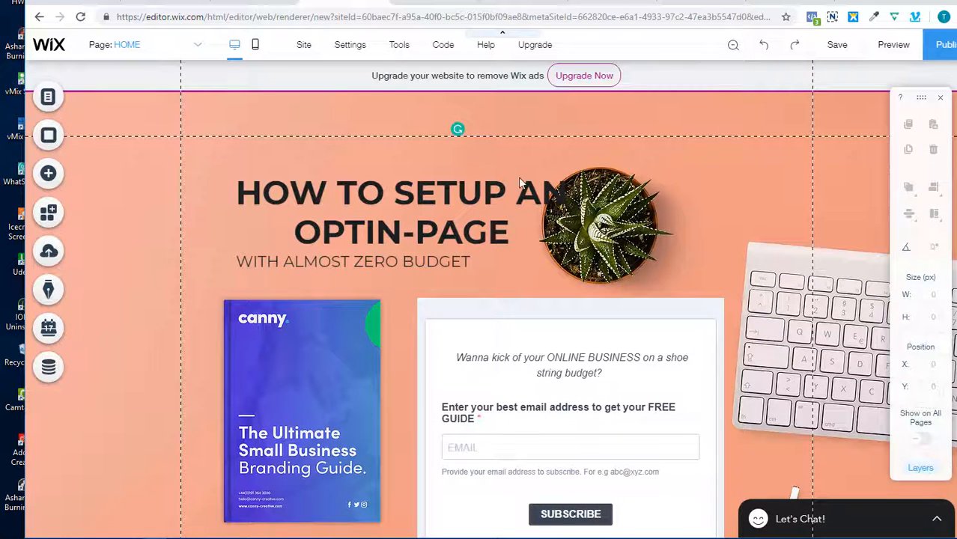
- Preview the desktop page and examine the layout of the heading, ebook cover and subscription form from top to bottom
scroll(572, 271, "down", 6)
scroll(572, 271, "up", 4)
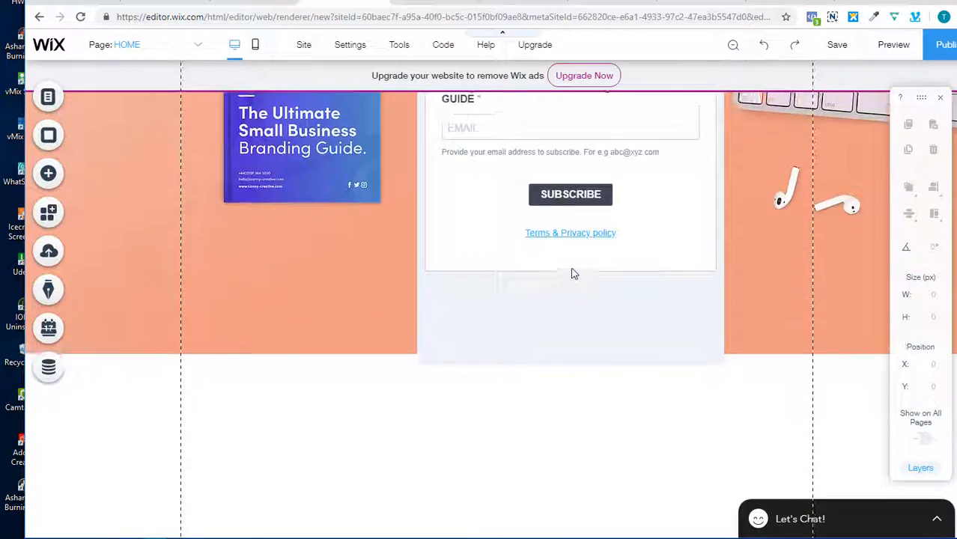
left_click(522, 326)
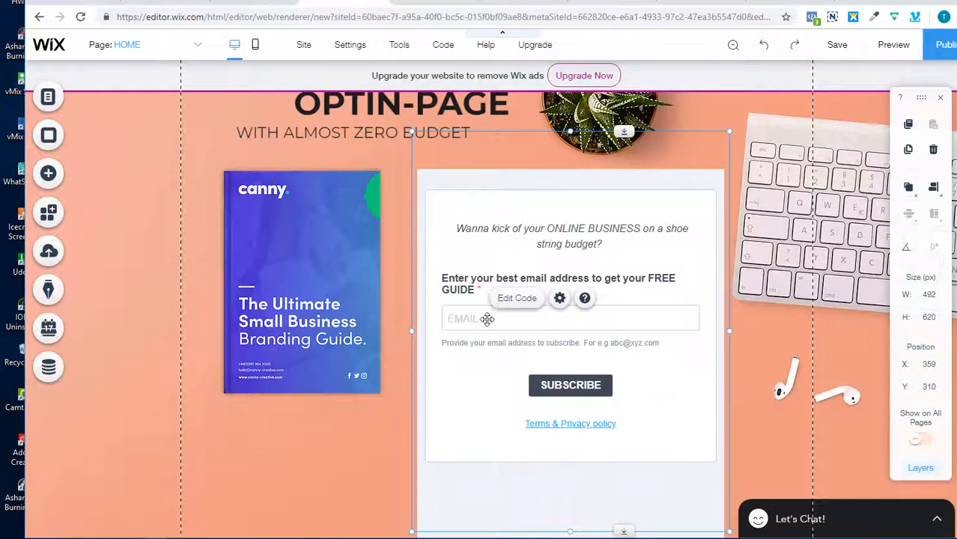
left_click(891, 45)
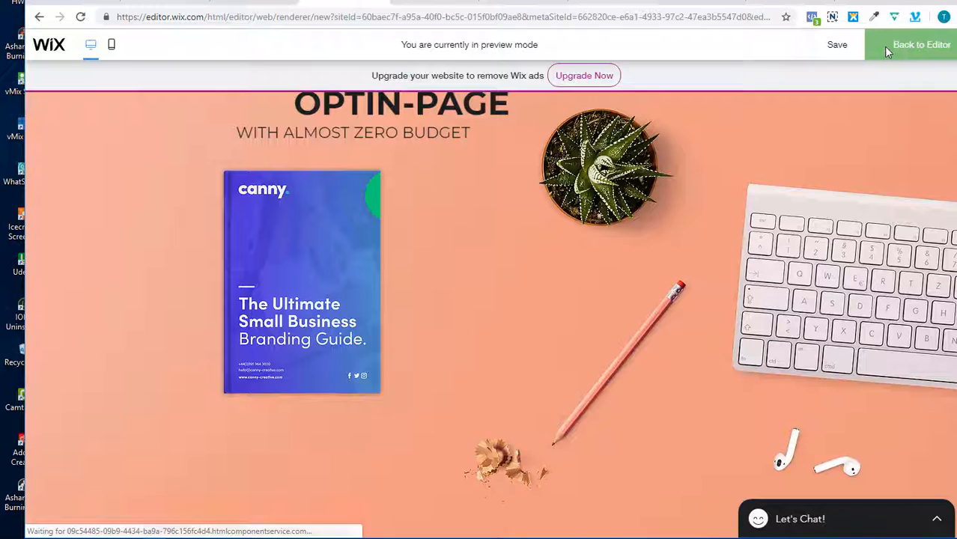
left_click(885, 46)
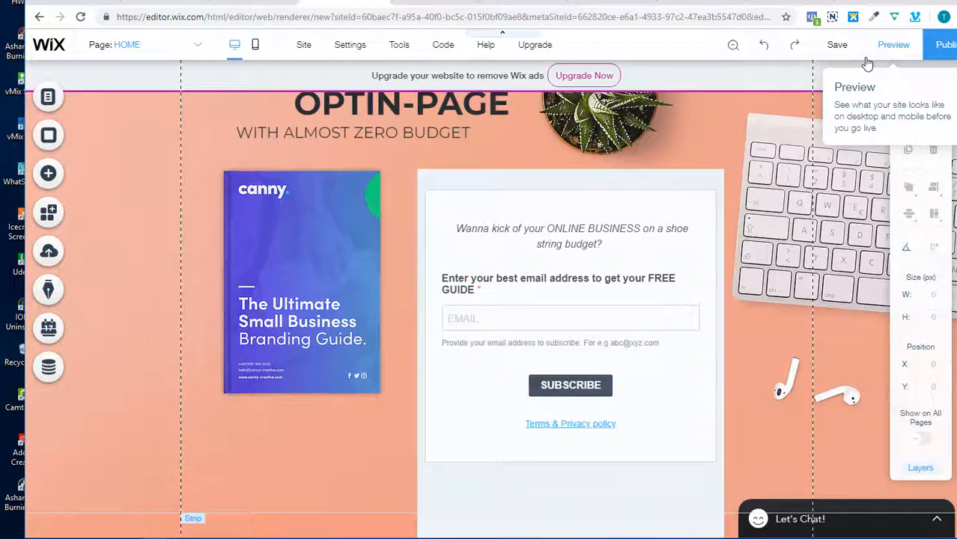
left_click(888, 47)
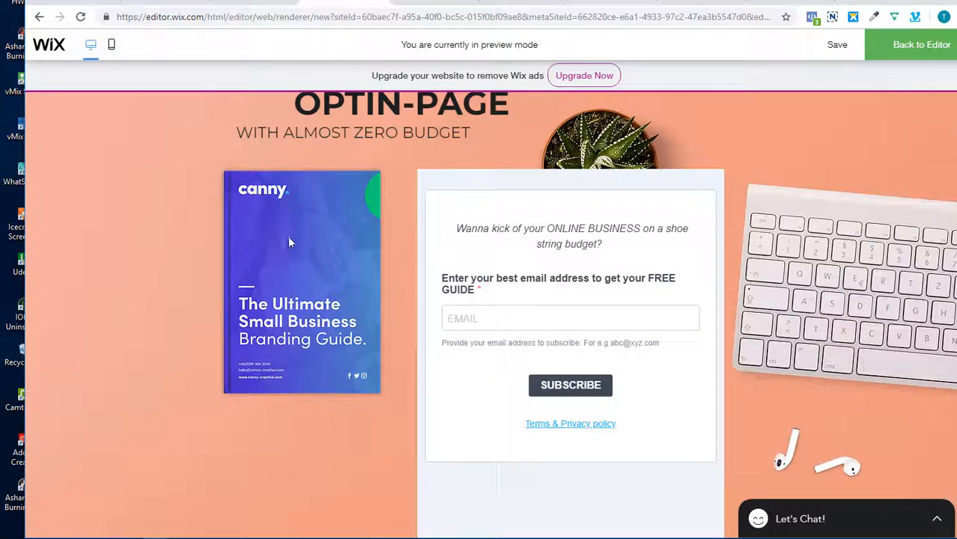
scroll(292, 218, "up", 2)
scroll(292, 217, "down", 3)
scroll(292, 217, "up", 3)
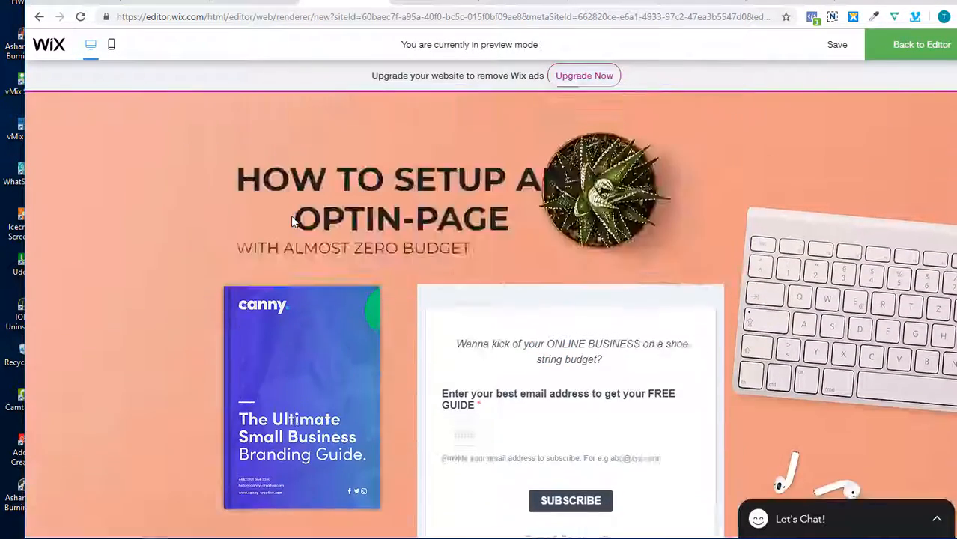
scroll(291, 217, "down", 5)
scroll(292, 217, "up", 5)
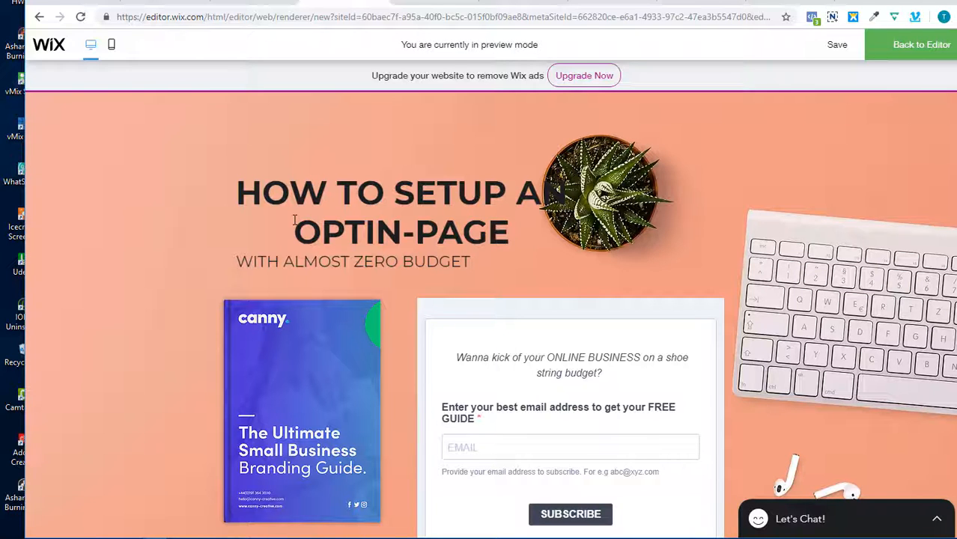
scroll(442, 251, "down", 4)
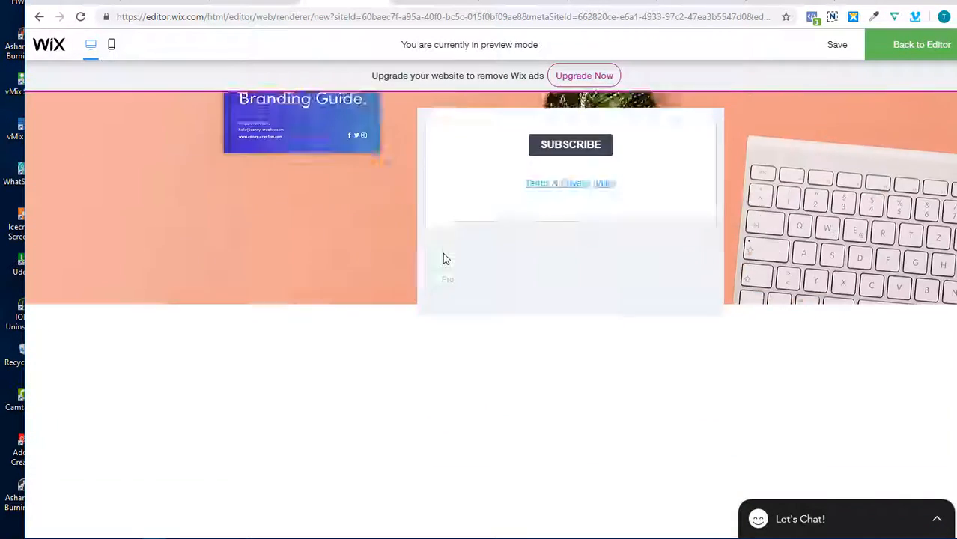
scroll(443, 255, "up", 4)
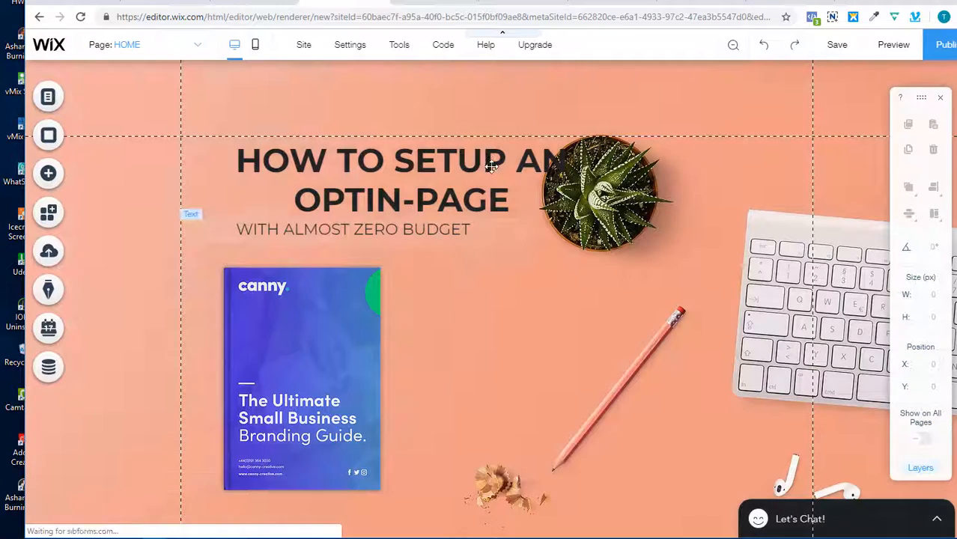
- Move the main heading to about X 140, Y 132 and the subtitle beneath it to about X 215, Y 254
left_click_drag(504, 156, 570, 171)
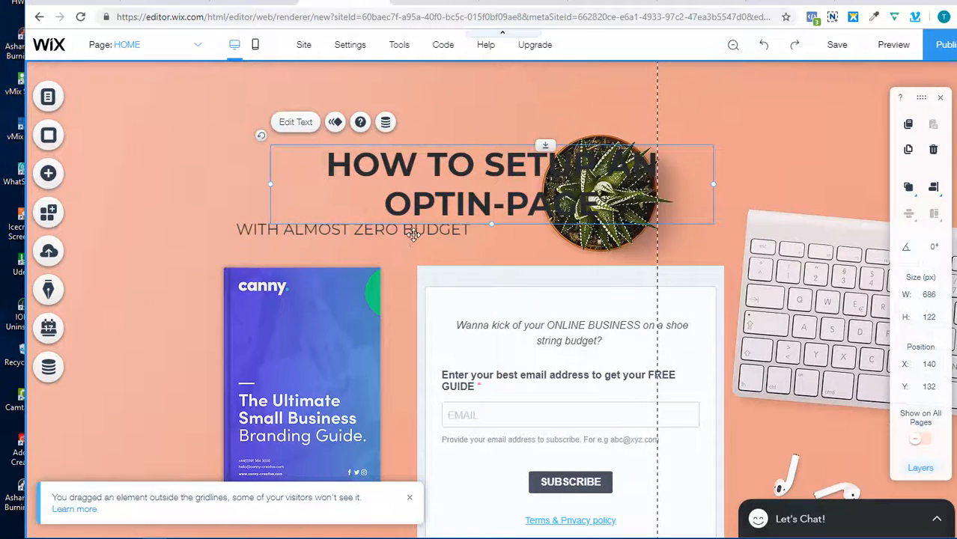
left_click_drag(445, 234, 550, 240)
- Change the text colour of the heading "HOW TO SETUP AN OPTIN-PAGE" to white (#FFFFFF)
left_click(458, 192)
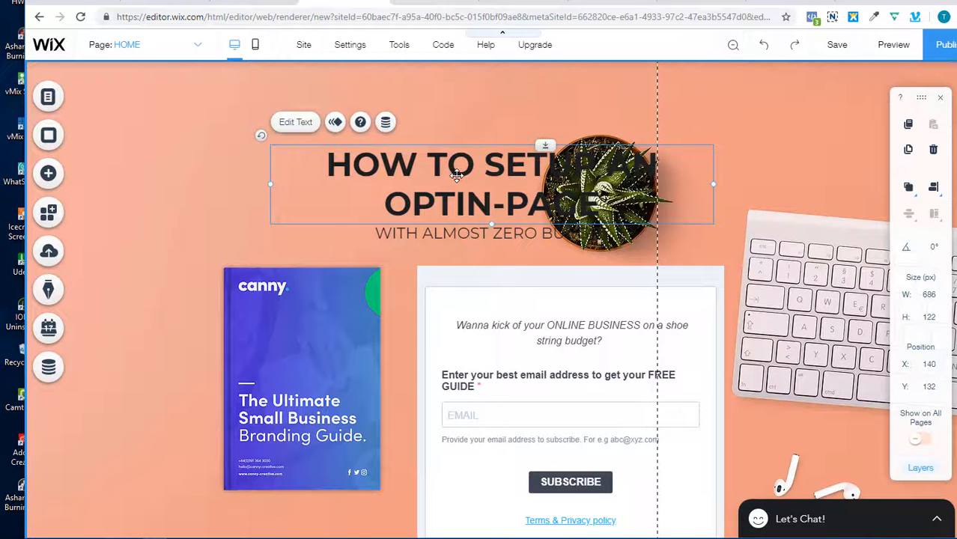
double_click(457, 176)
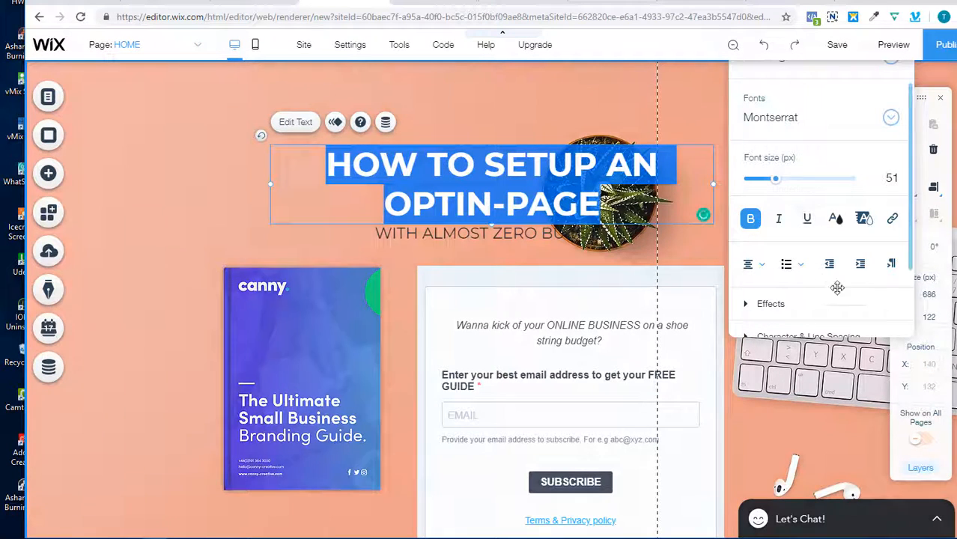
left_click(836, 217)
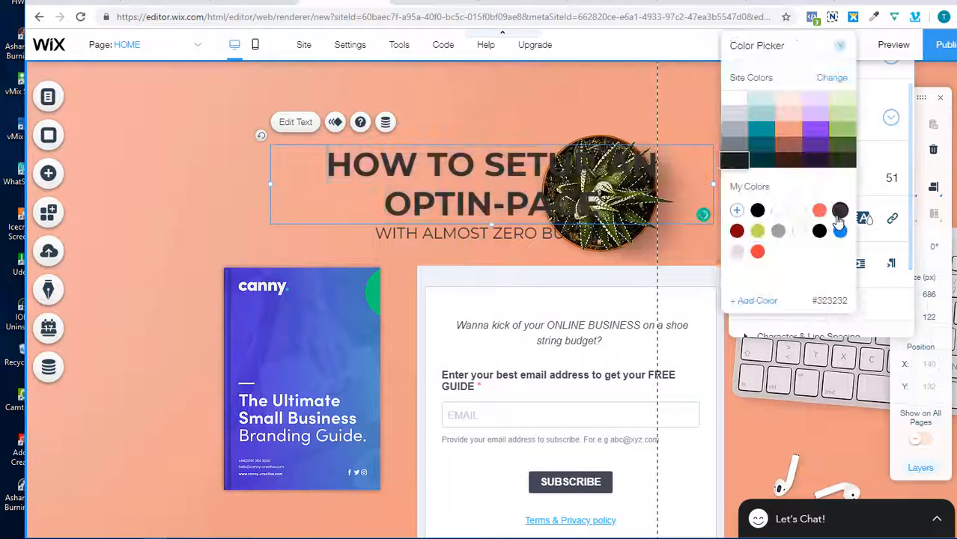
left_click(800, 212)
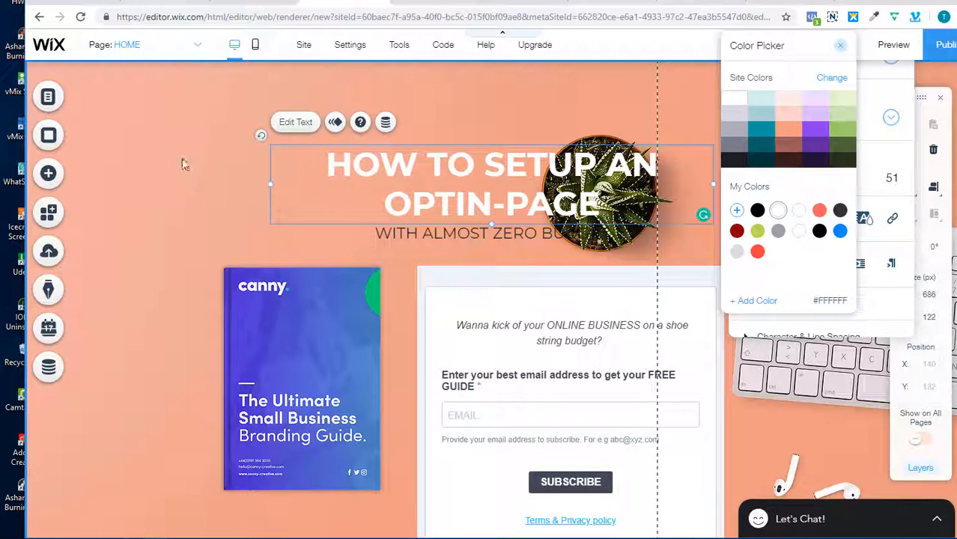
key("ctrl+a")
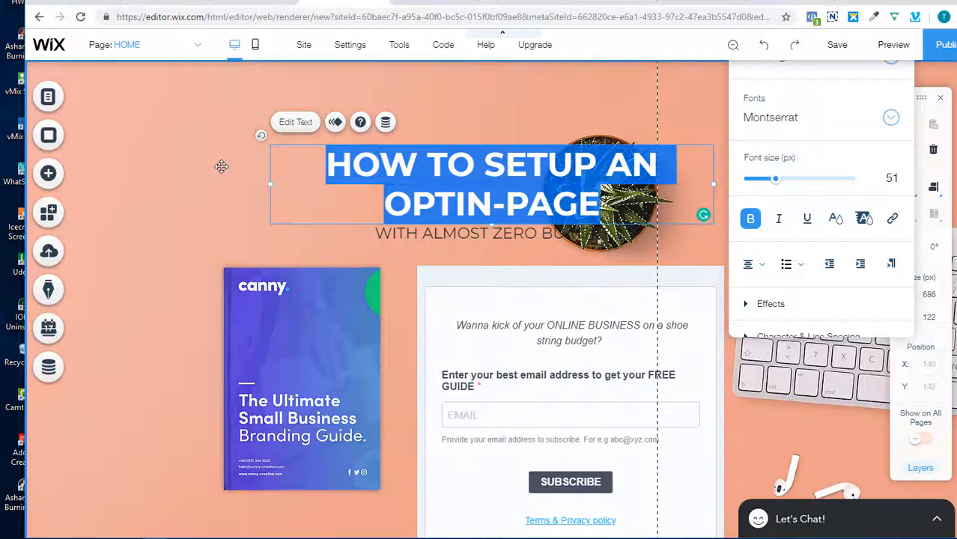
left_click(220, 166)
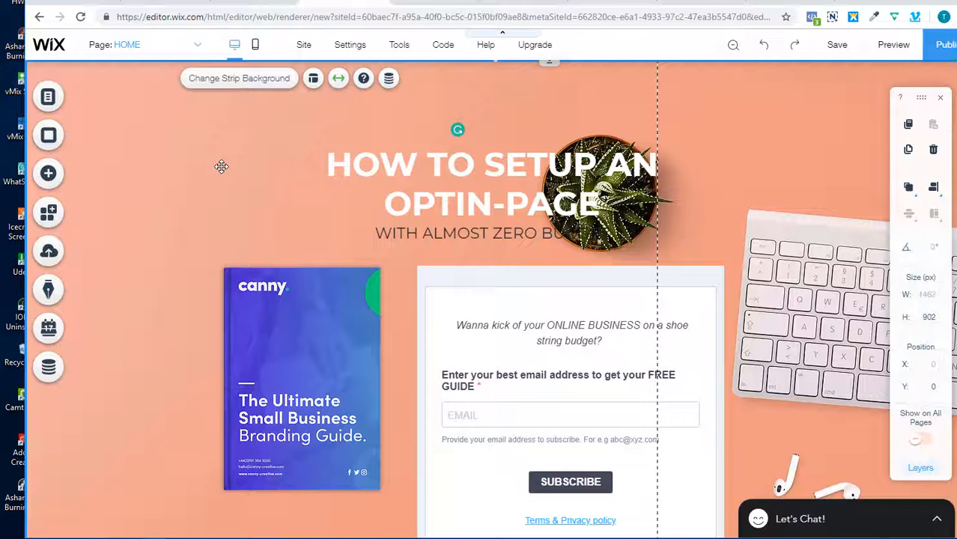
- Change the text colour of the subtitle "WITH ALMOST ZERO BUDGET" to white
left_click(449, 233)
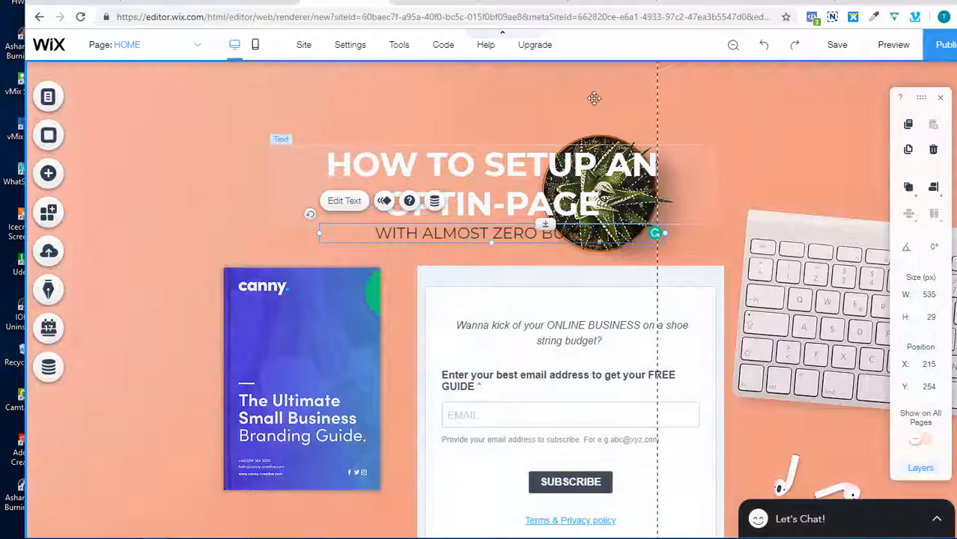
double_click(511, 235)
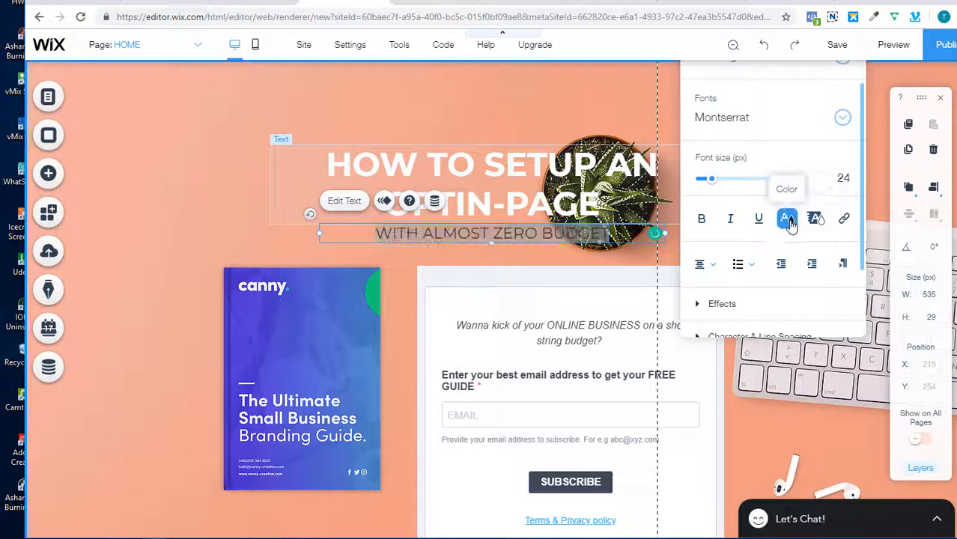
left_click(787, 217)
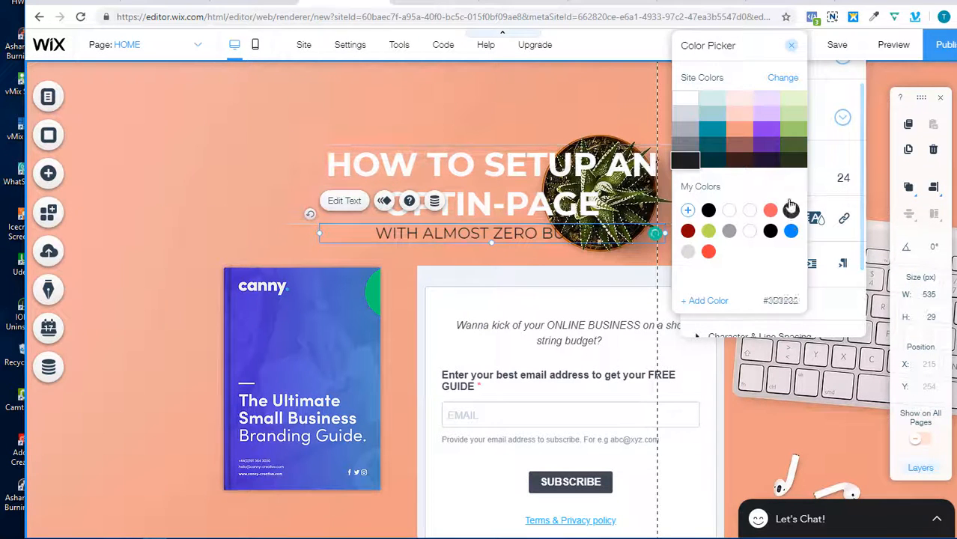
left_click(749, 232)
left_click(436, 250)
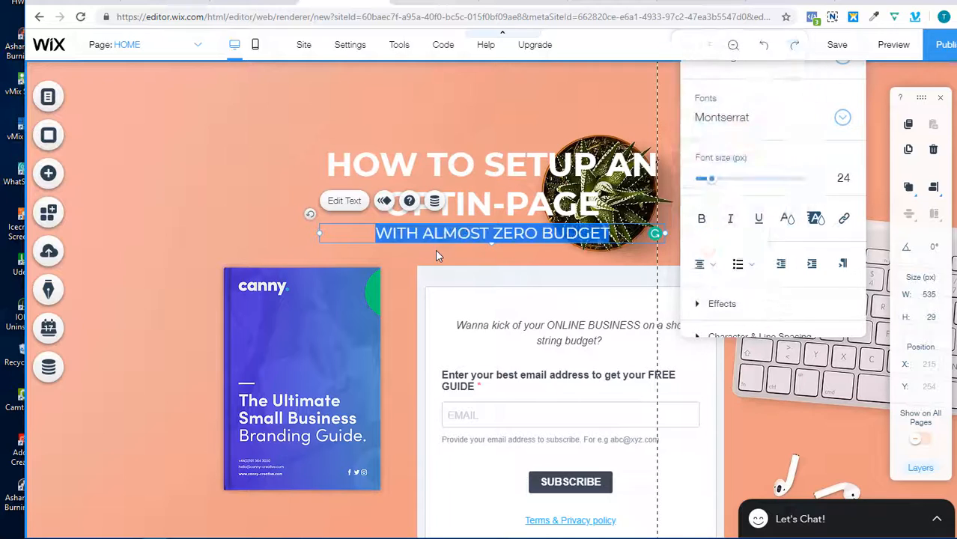
left_click(254, 146)
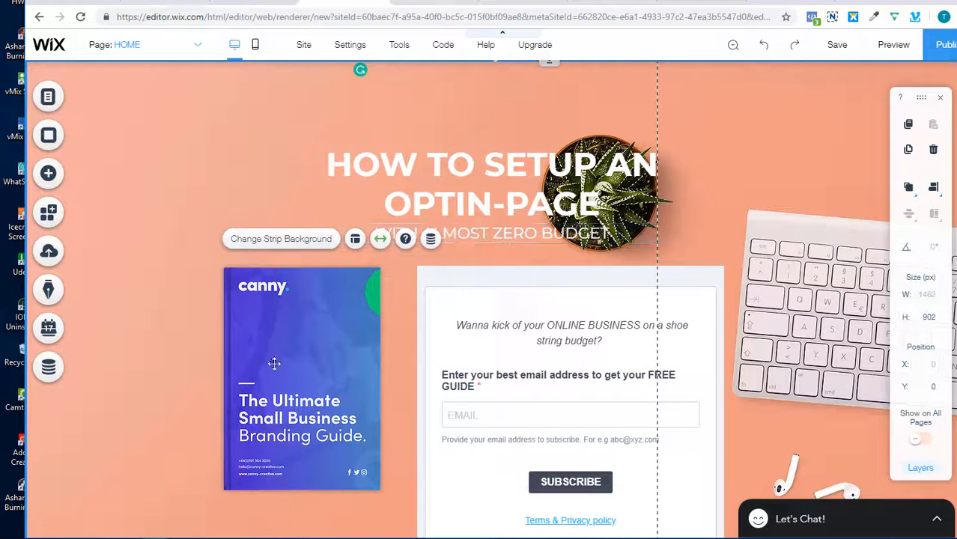
- Save the site on a free Wix.com domain with the site name ZERO-BUDGET and publish it
left_click(838, 46)
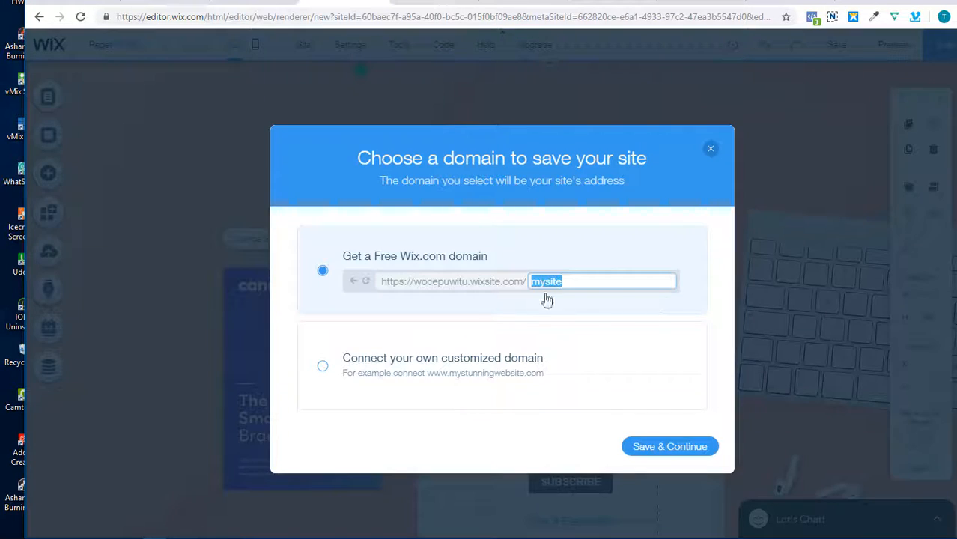
key("BackSpace")
type("Z")
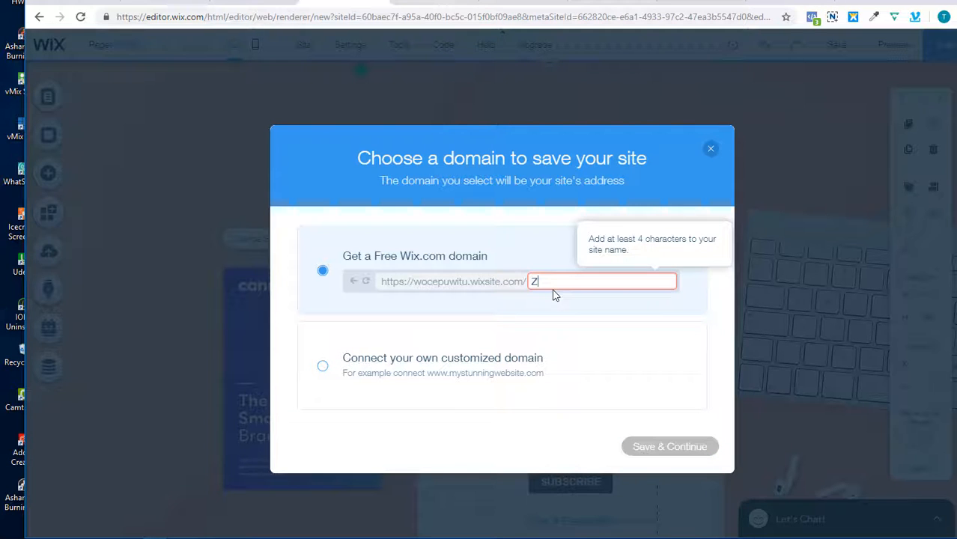
type("ERO-")
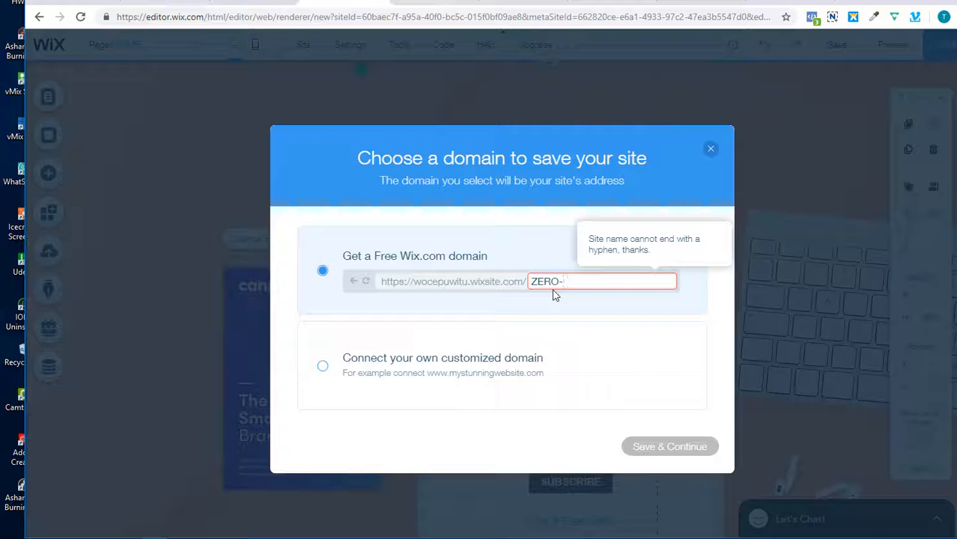
type("BUDGET")
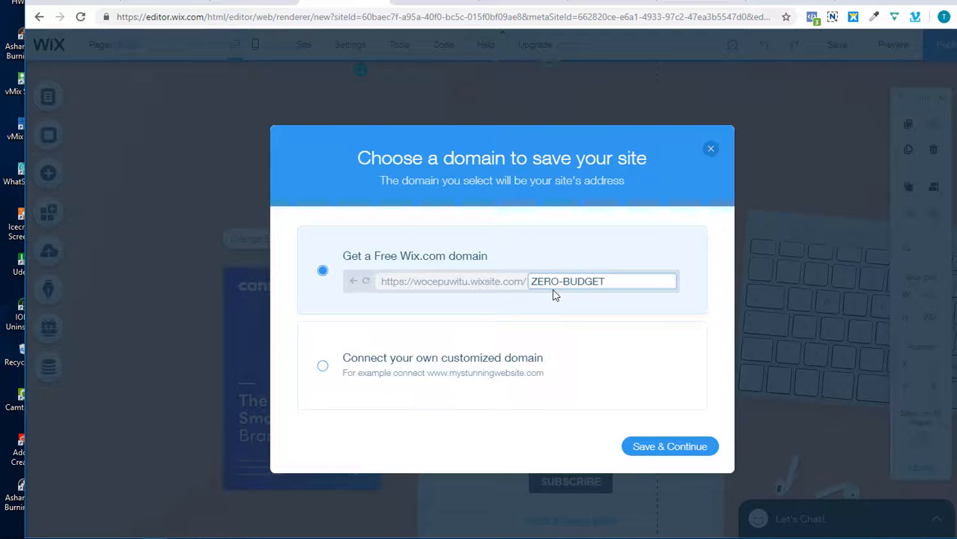
left_click(650, 452)
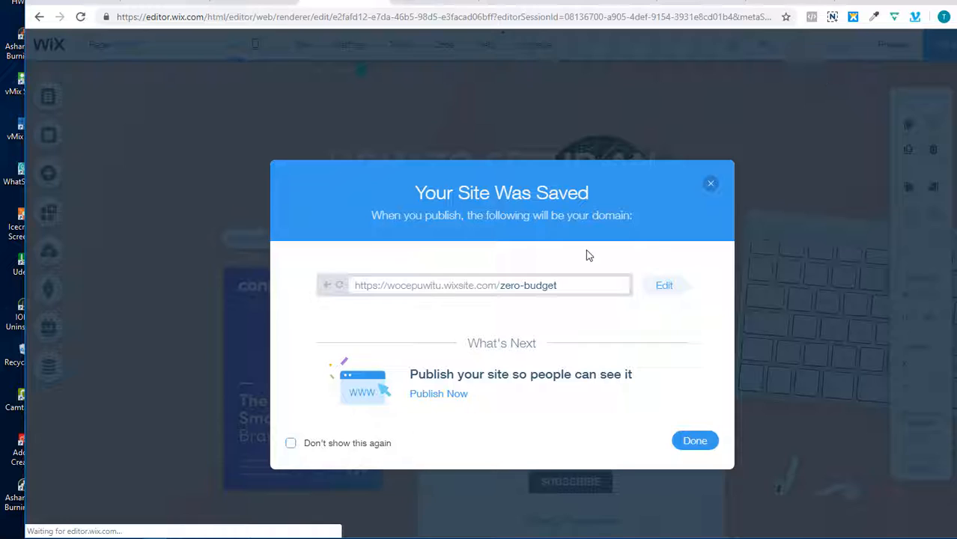
left_click(684, 442)
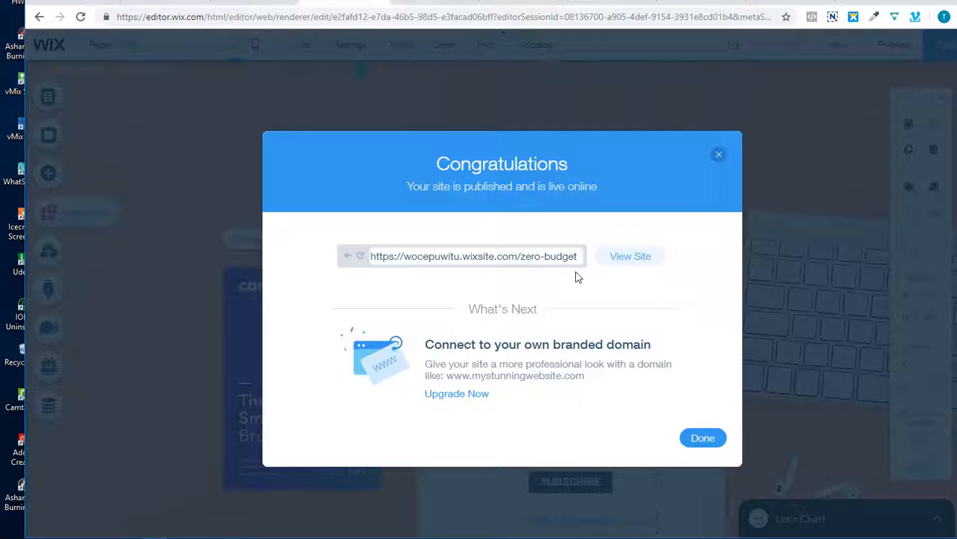
- Open the published zero-budget site and examine how the live page displays the heading, ebook cover and form
left_click(626, 258)
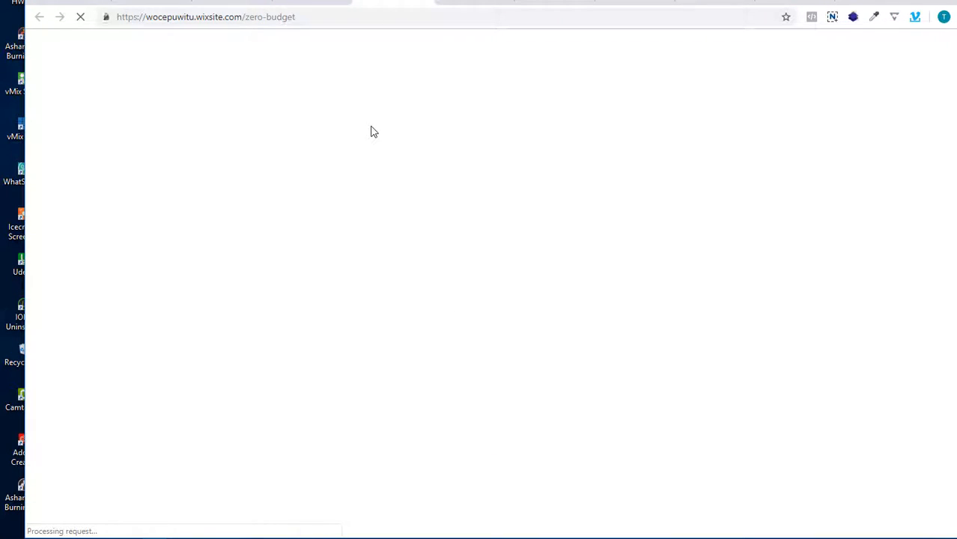
left_click(494, 6)
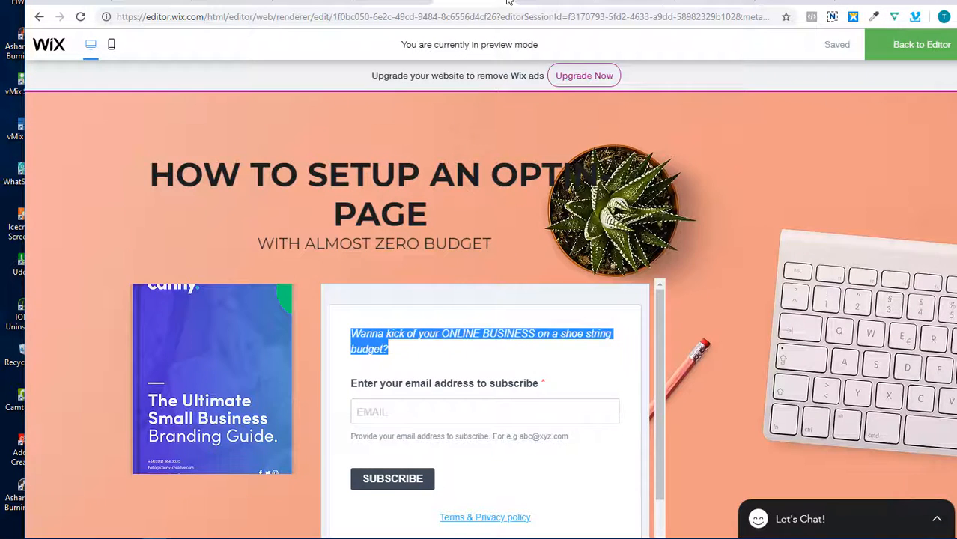
left_click(506, 2)
left_click(408, 3)
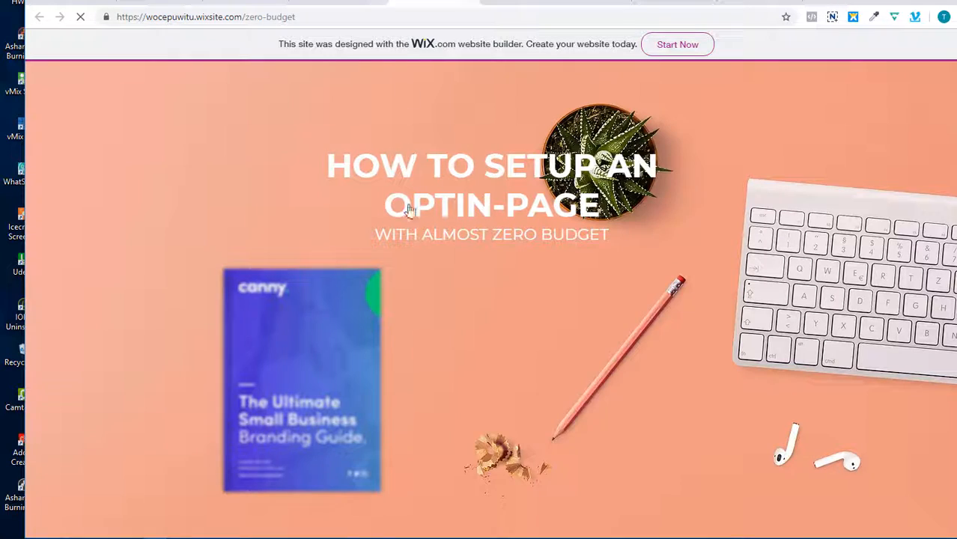
scroll(393, 265, "down", 4)
scroll(393, 265, "up", 3)
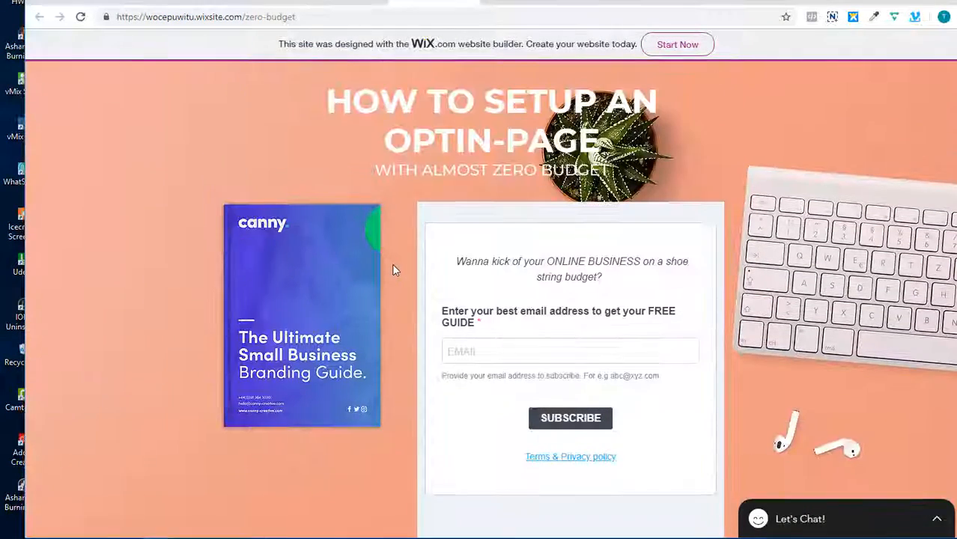
right_click(305, 275)
left_click(325, 165)
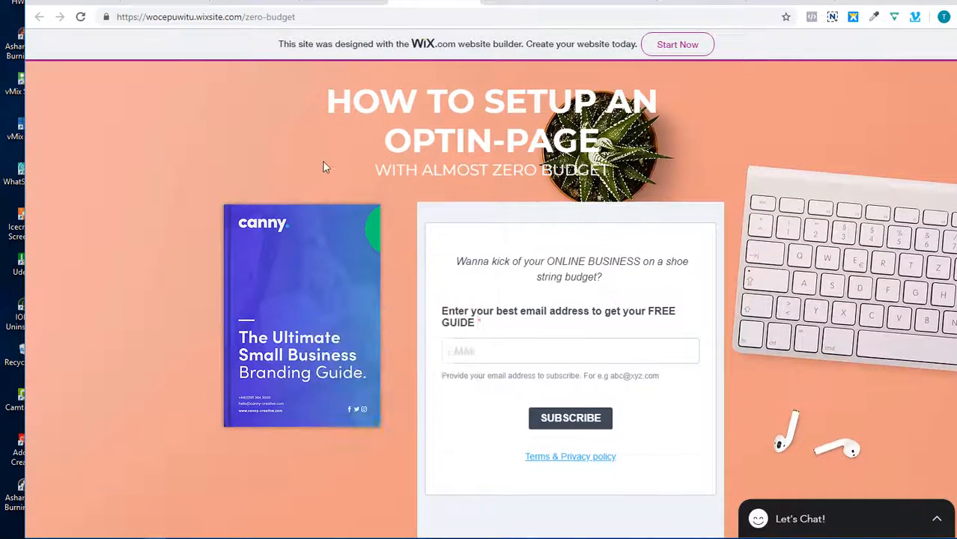
left_click_drag(311, 303, 196, 274)
left_click(573, 346)
scroll(459, 133, "up", 1)
right_click(460, 144)
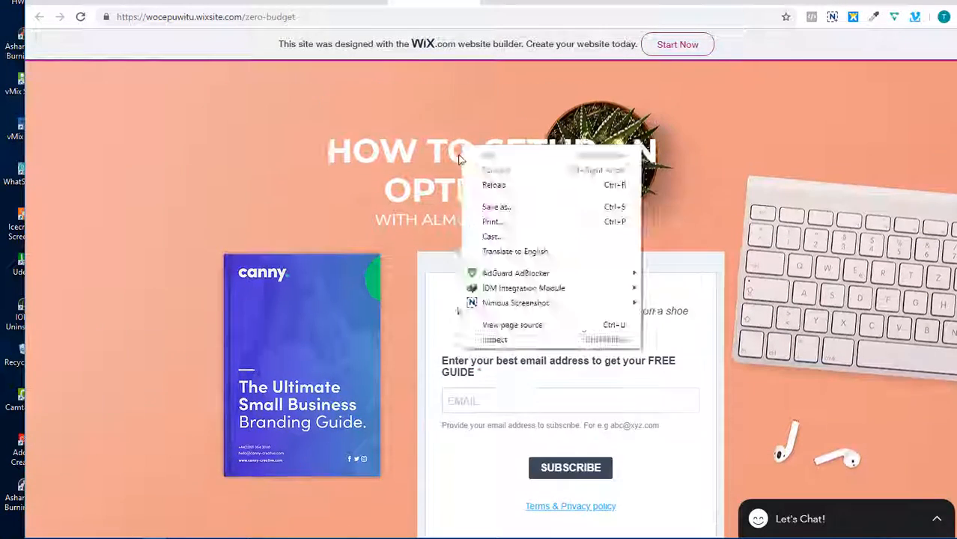
left_click(422, 141)
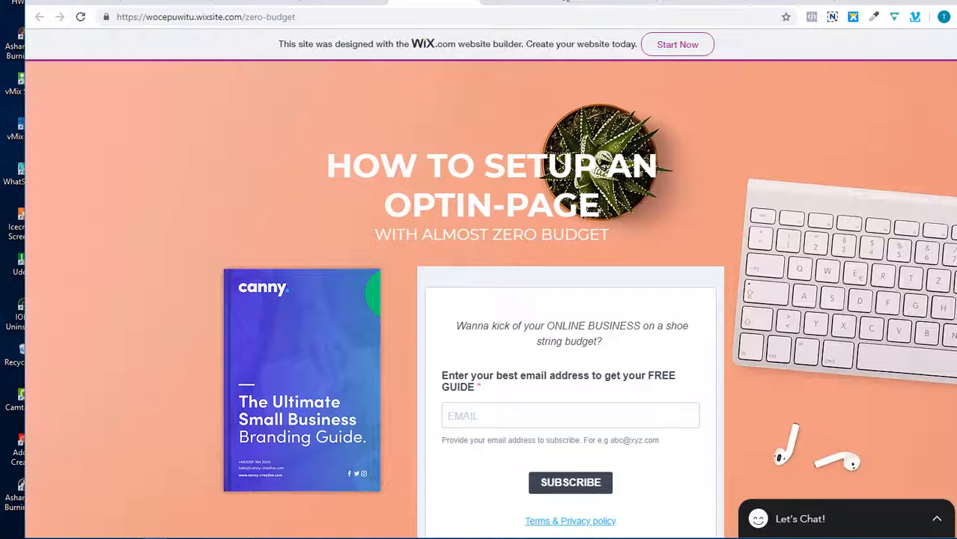
- Copy the full web address of the published zero-budget site to the clipboard
left_click(343, 5)
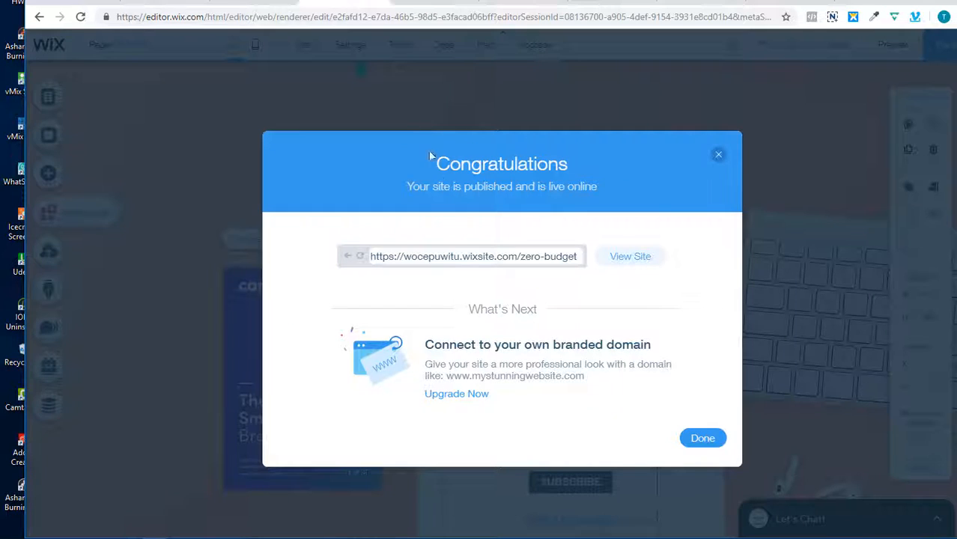
left_click(417, 4)
left_click_drag(303, 17, 131, 37)
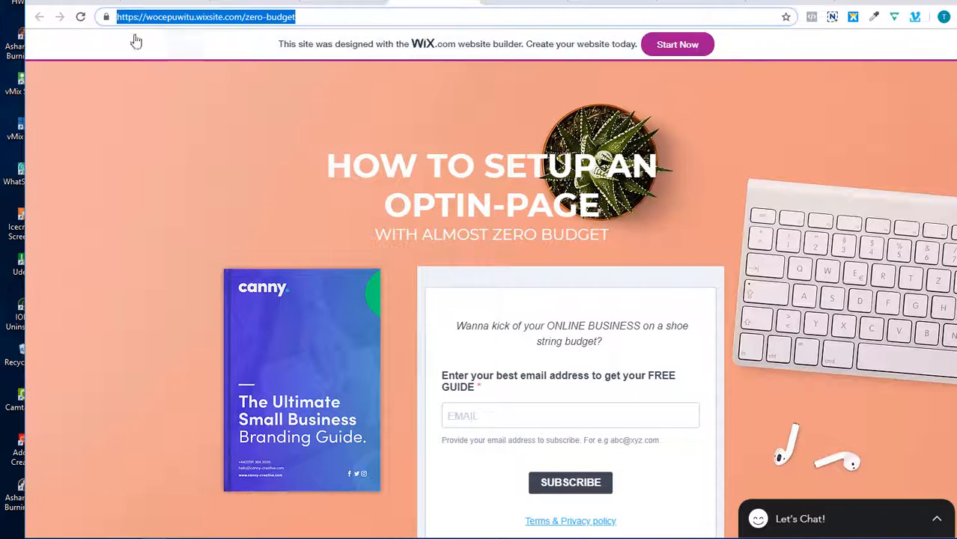
right_click(276, 21)
left_click(319, 78)
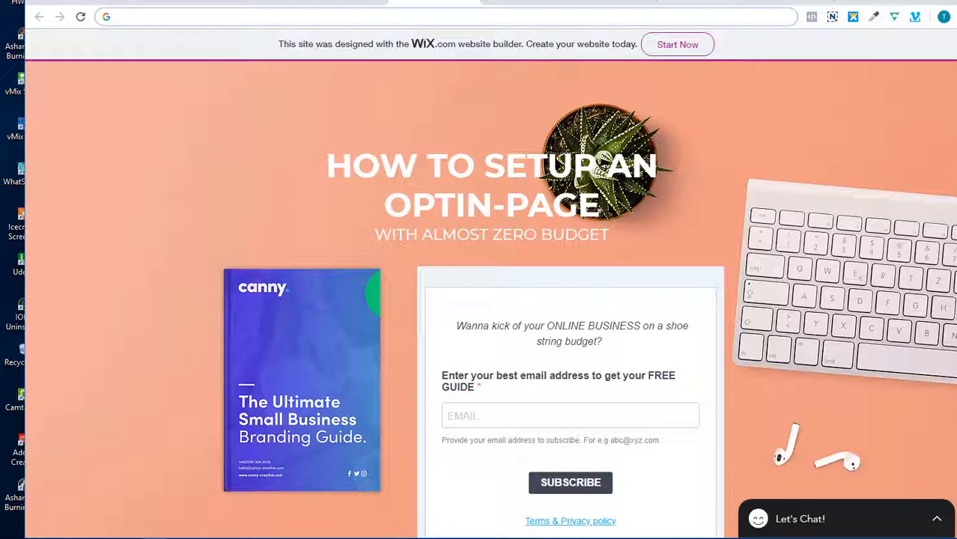
- Switch to Bitly, reload its home page and shorten the copied zero-budget site address
left_click(783, 3)
left_click(377, 340)
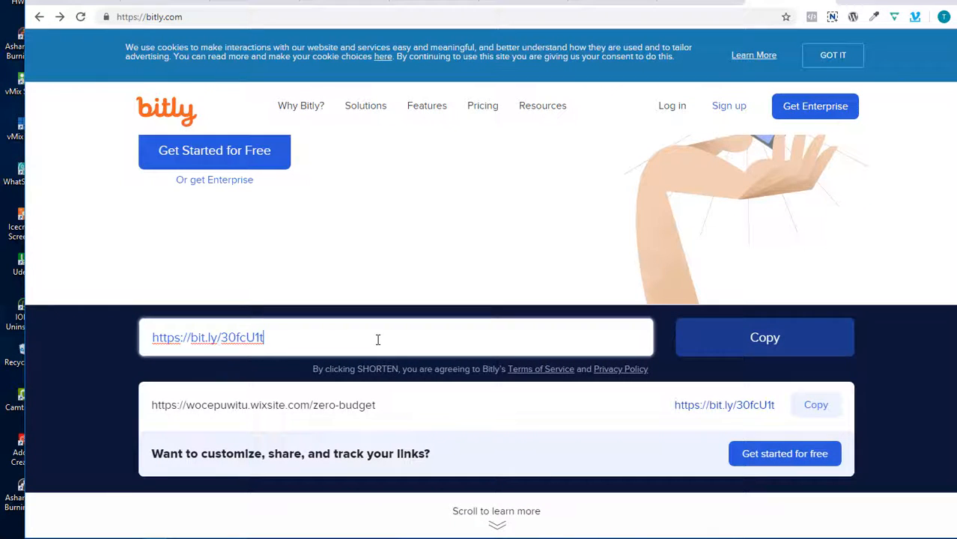
scroll(250, 151, "up", 3)
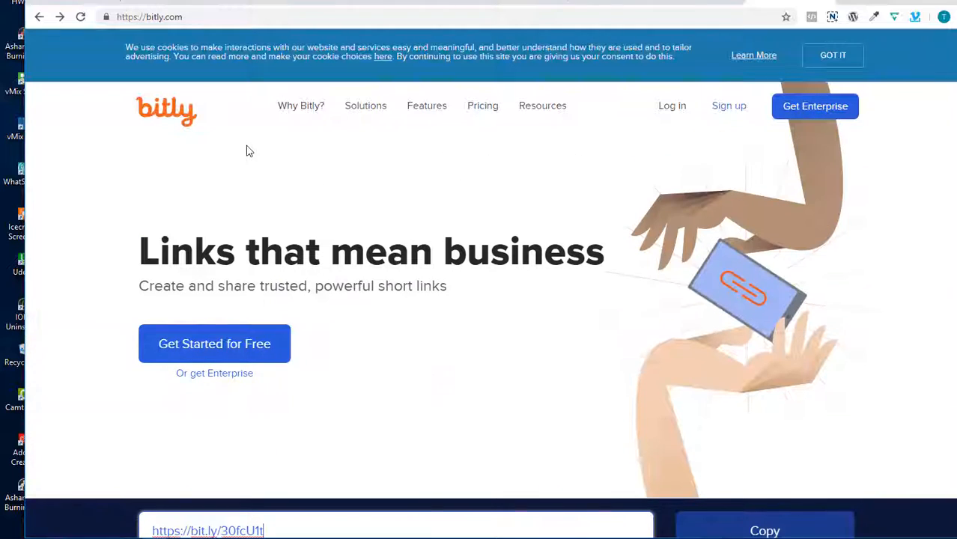
left_click(186, 120)
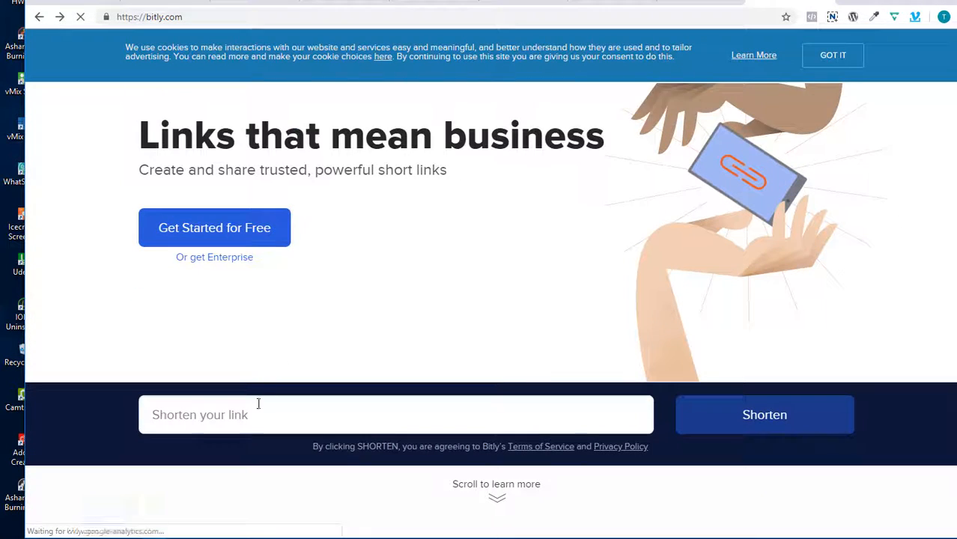
right_click(258, 408)
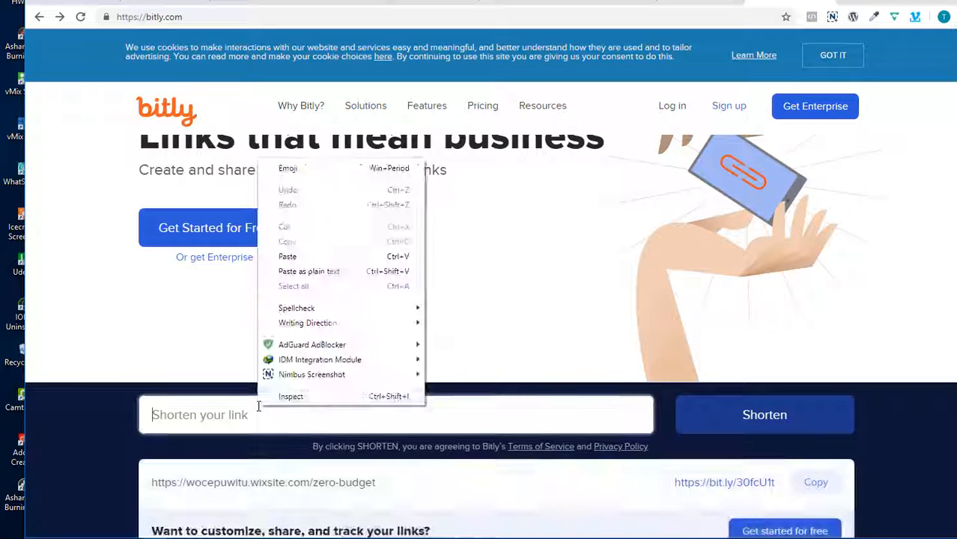
left_click(312, 256)
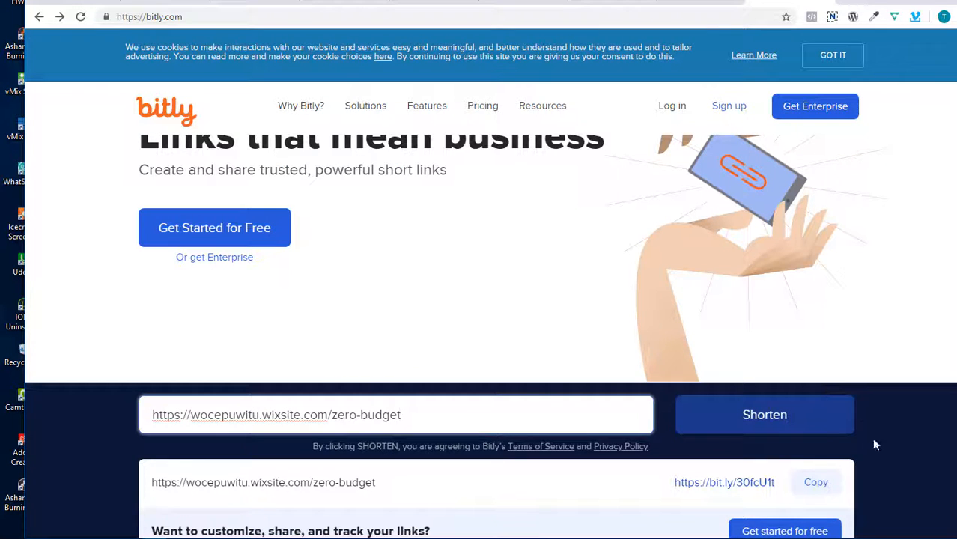
left_click(779, 421)
- Copy the shortened bit.ly link for the zero-budget site
scroll(653, 374, "down", 4)
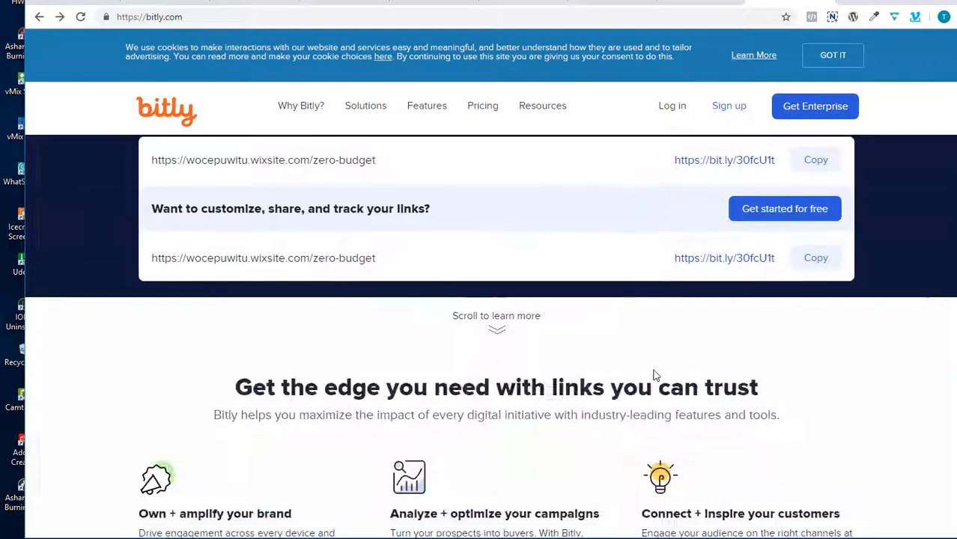
scroll(654, 374, "up", 3)
left_click(693, 294)
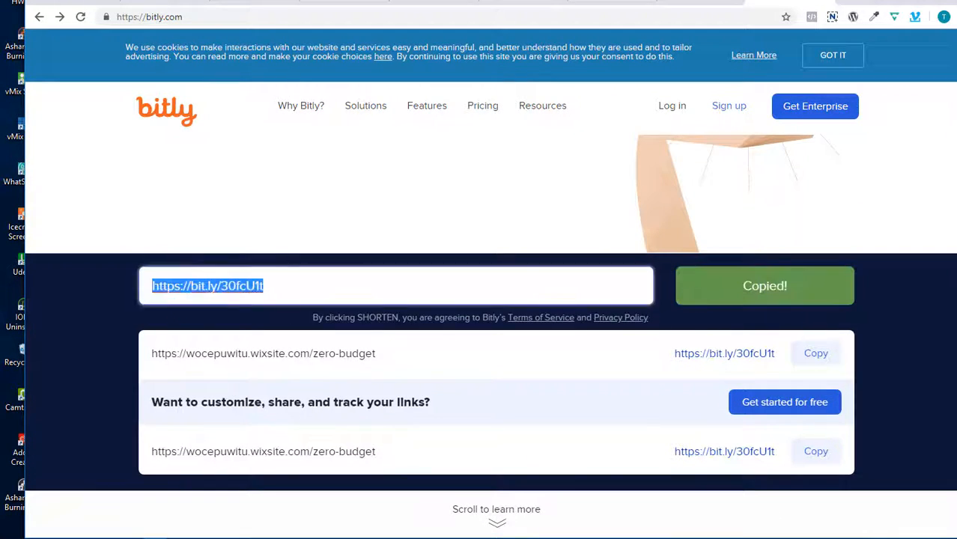
- Open the copied bit.ly link in a new browser tab and look over the landing page it leads to
left_click(853, 4)
right_click(676, 21)
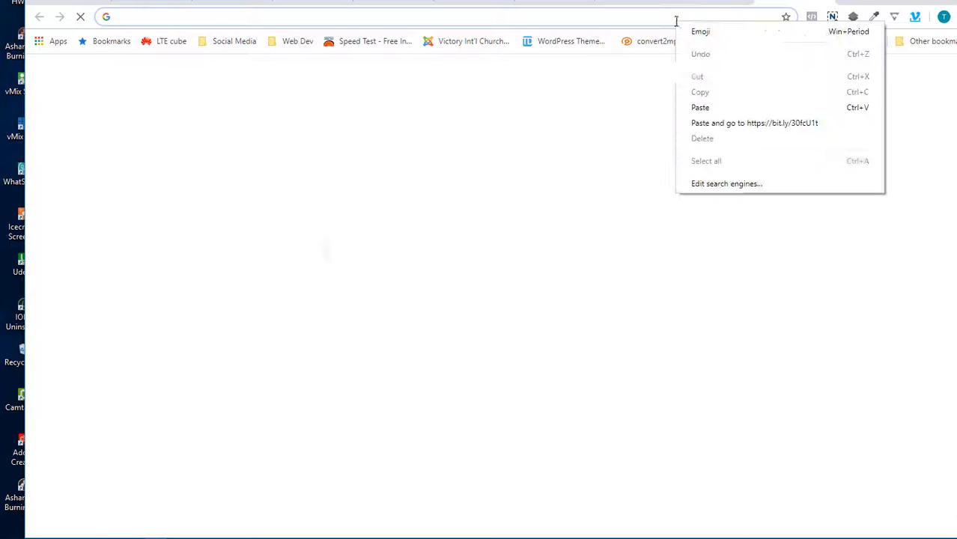
left_click(767, 122)
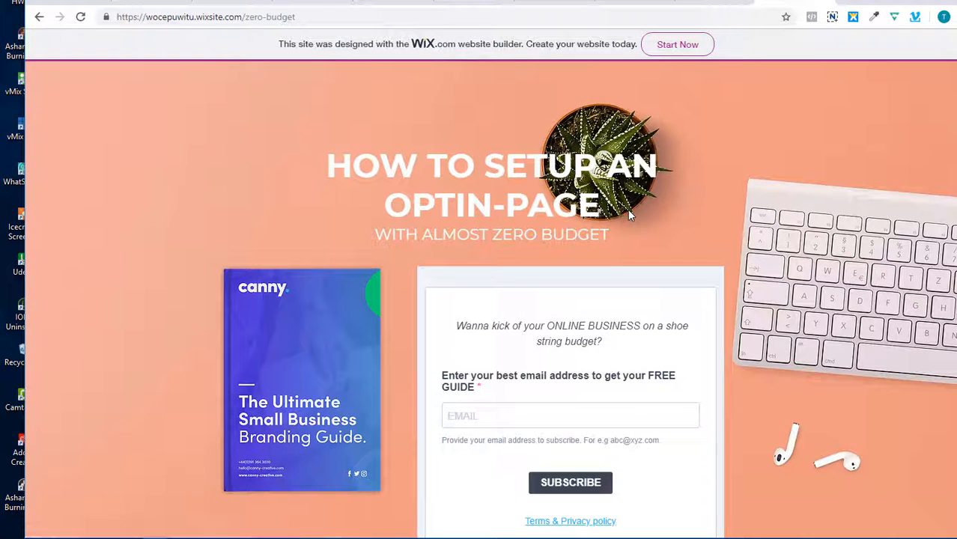
scroll(625, 221, "down", 3)
scroll(625, 221, "up", 3)
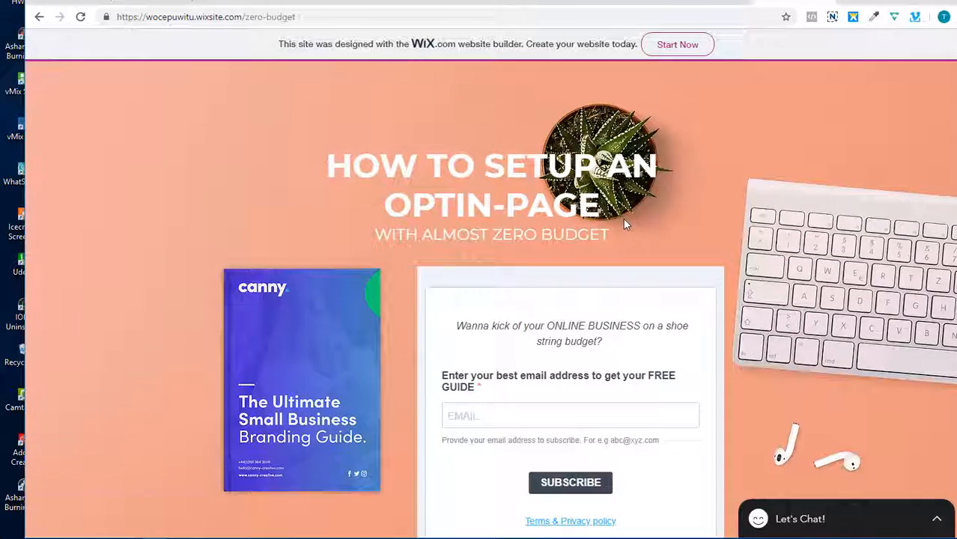
scroll(625, 221, "down", 3)
scroll(623, 219, "down", 1)
scroll(623, 219, "up", 3)
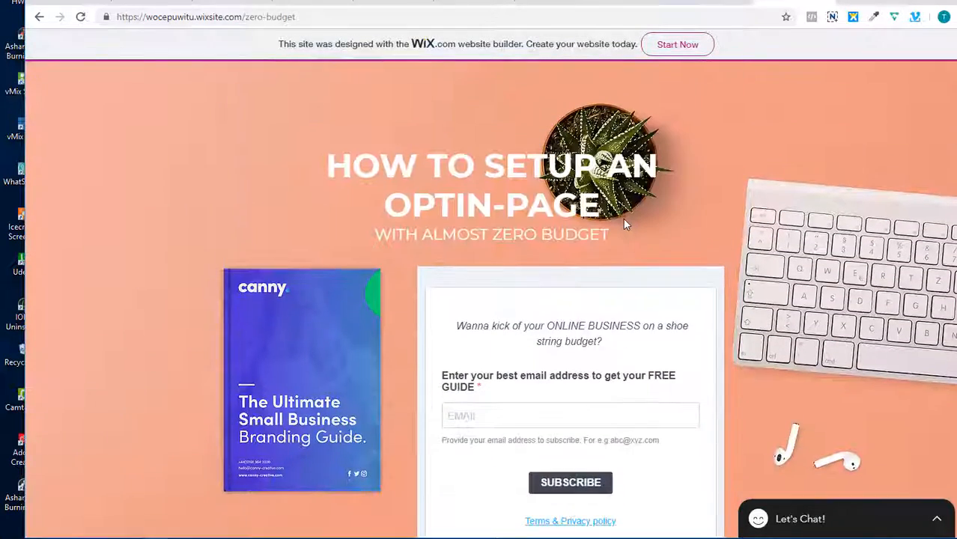